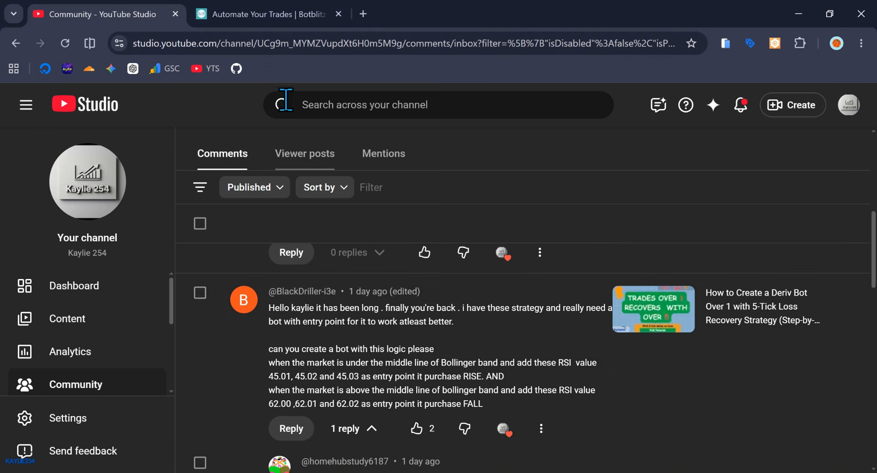
Step: Switch to the Botblitz bot builder, reset the workspace to its default blocks, and clear the summary, transactions and journal data
{"action": "left_click", "coordinate": [270, 13]}
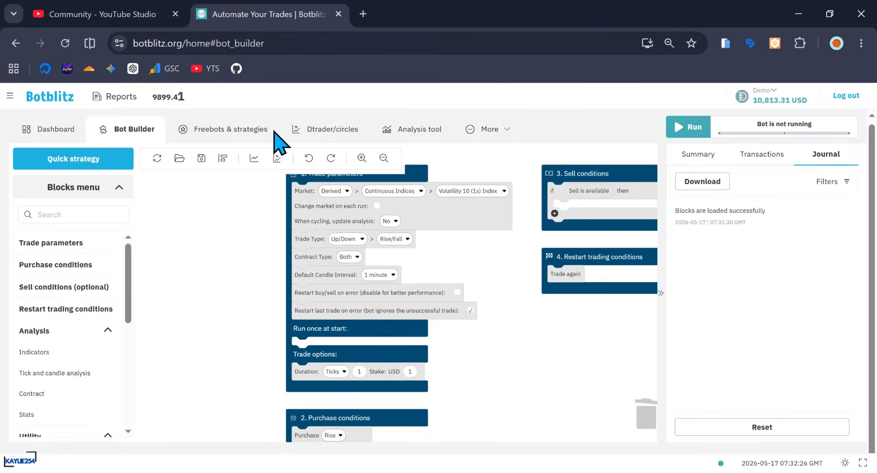
{"action": "left_click", "coordinate": [157, 158]}
{"action": "left_click", "coordinate": [525, 291]}
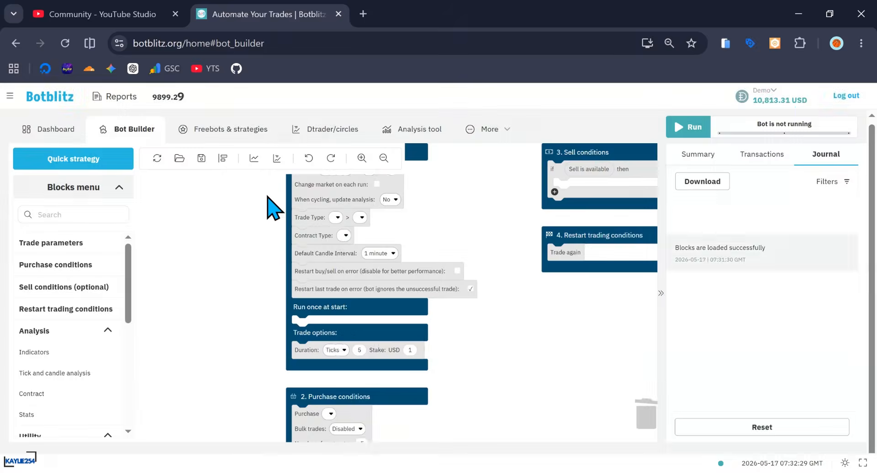
{"action": "left_click", "coordinate": [752, 427]}
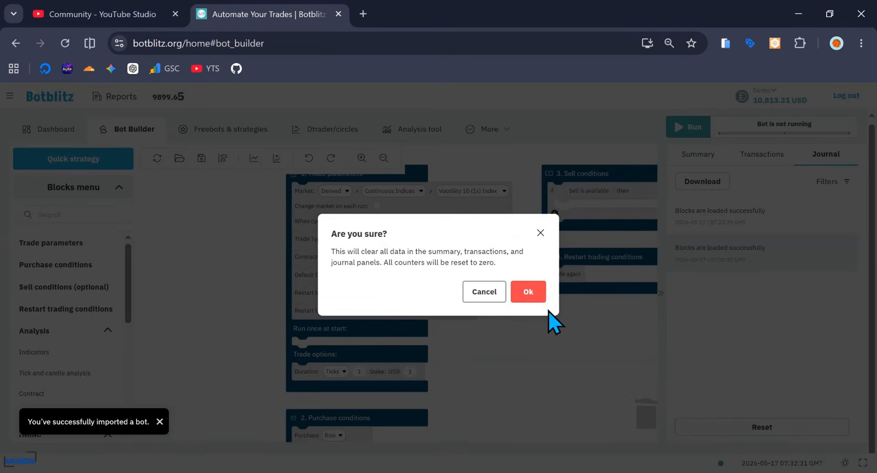
{"action": "left_click", "coordinate": [530, 293]}
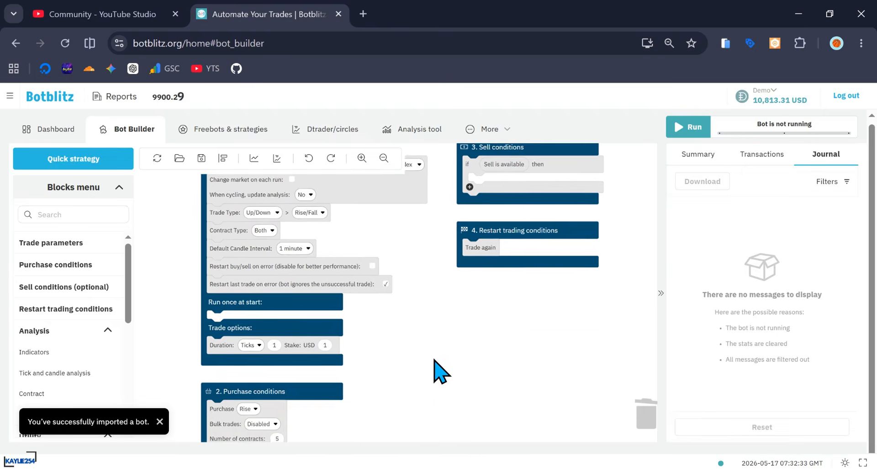
Step: Delete the Sell conditions block and automatically rearrange the remaining blocks in the workspace
{"action": "left_click", "coordinate": [518, 220]}
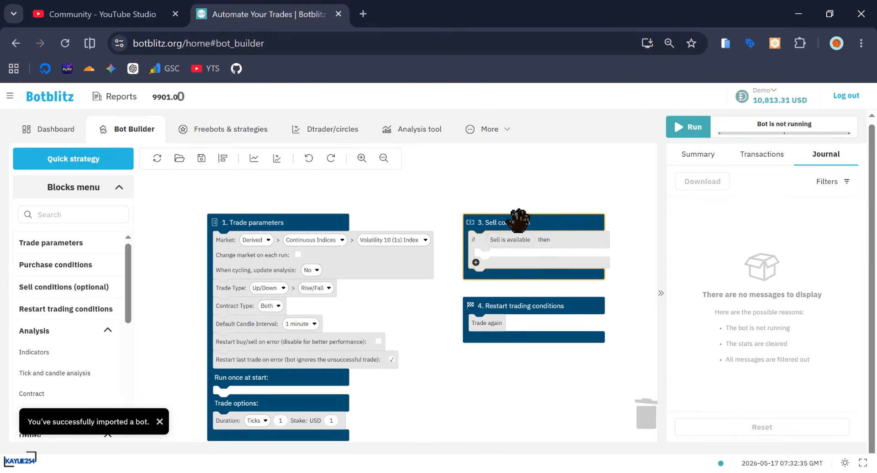
{"action": "key", "text": "Delete"}
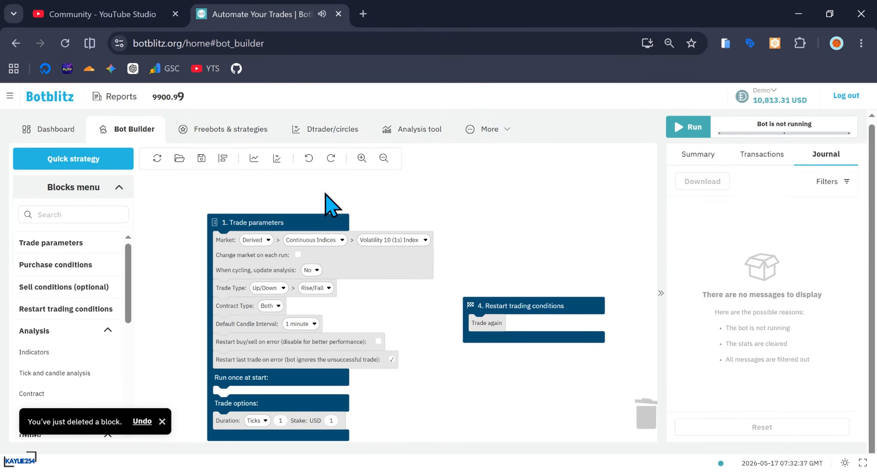
{"action": "left_click", "coordinate": [219, 159]}
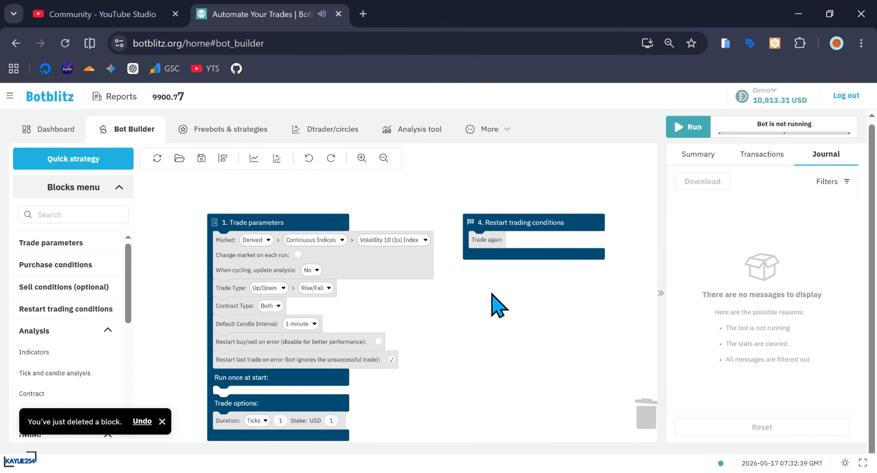
{"action": "left_click_drag", "start_coordinate": [497, 219], "coordinate": [553, 210]}
{"action": "left_click_drag", "start_coordinate": [438, 369], "coordinate": [468, 286]}
{"action": "left_click_drag", "start_coordinate": [468, 356], "coordinate": [447, 276]}
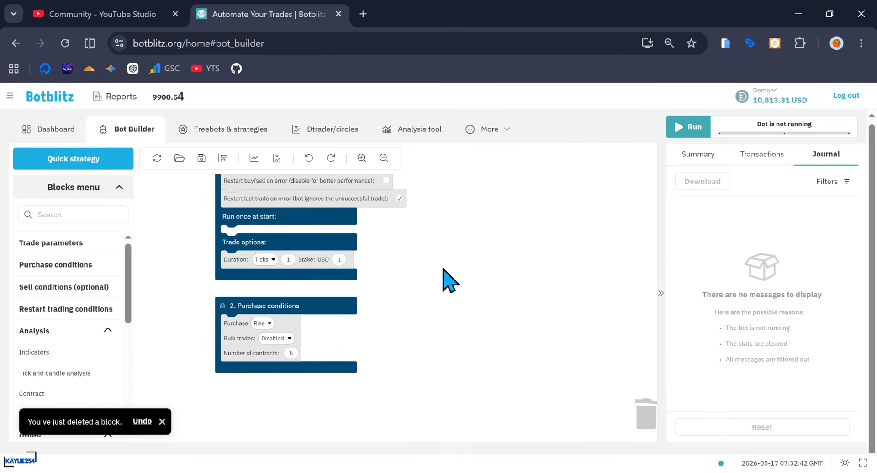
{"action": "left_click", "coordinate": [162, 421]}
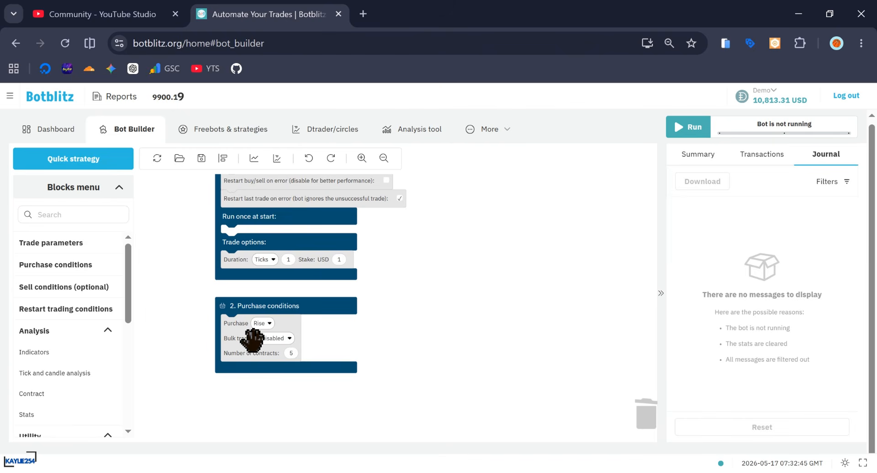
Step: Add a Bollinger Bands (BB) indicator block to the empty area beside the Purchase conditions block
{"action": "left_click", "coordinate": [104, 336]}
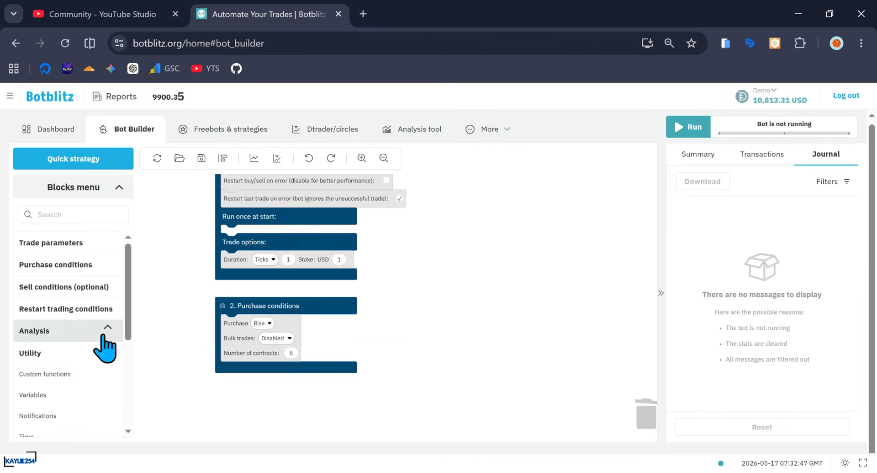
{"action": "left_click", "coordinate": [97, 358]}
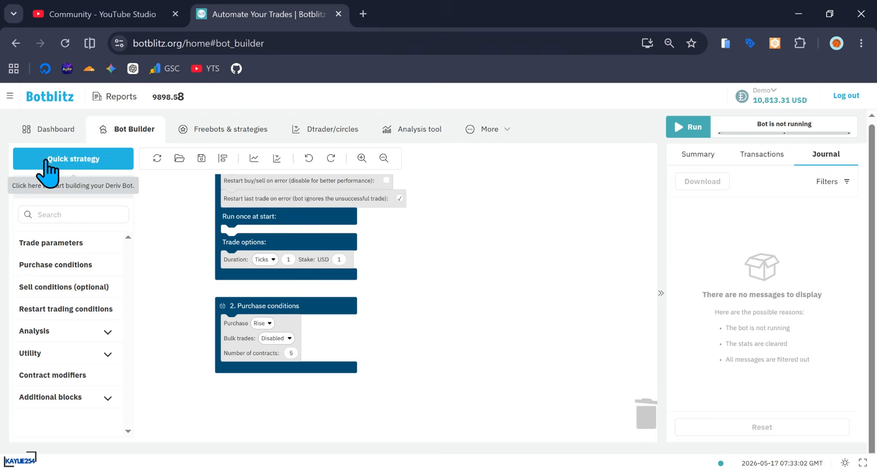
{"action": "left_click", "coordinate": [53, 331]}
{"action": "scroll", "coordinate": [73, 292], "scroll_direction": "down", "scroll_amount": 1}
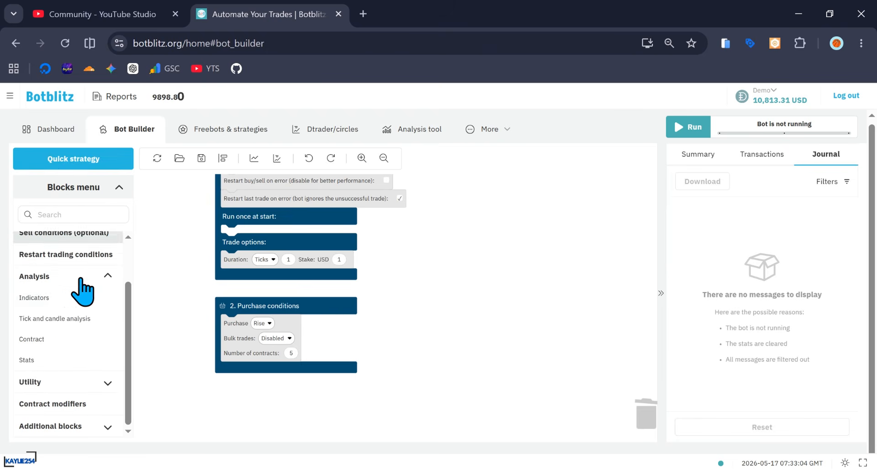
{"action": "left_click", "coordinate": [44, 294]}
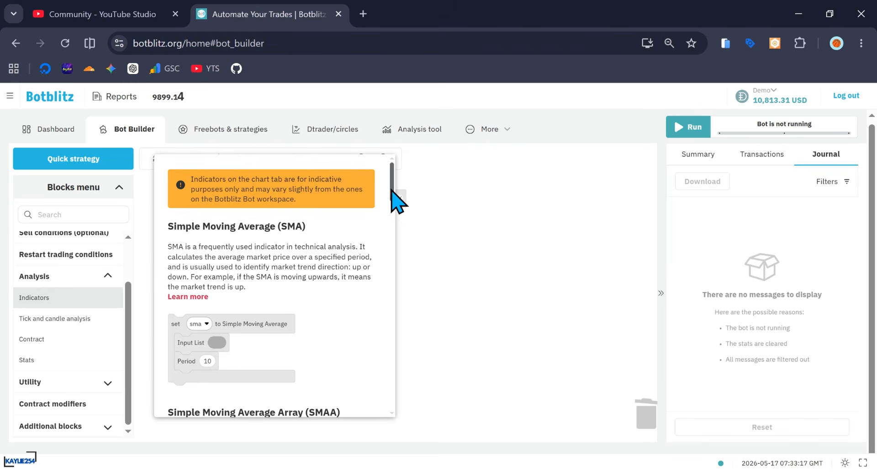
{"action": "left_click_drag", "start_coordinate": [392, 190], "coordinate": [393, 244]}
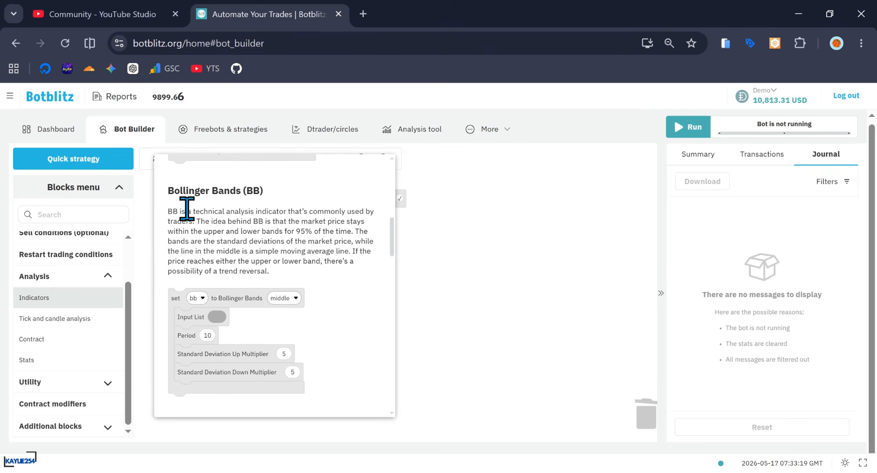
{"action": "left_click_drag", "start_coordinate": [175, 301], "coordinate": [461, 286]}
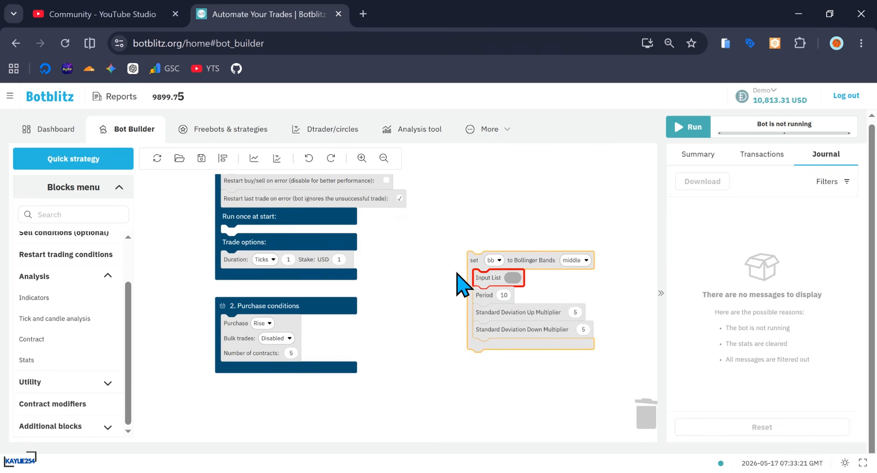
{"action": "left_click", "coordinate": [64, 297]}
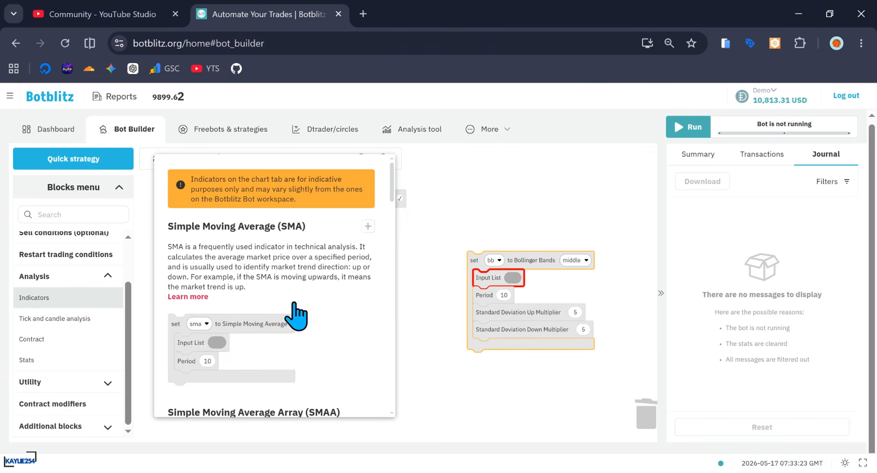
{"action": "left_click_drag", "start_coordinate": [393, 190], "coordinate": [363, 404]}
{"action": "scroll", "coordinate": [369, 369], "scroll_direction": "up", "scroll_amount": 4}
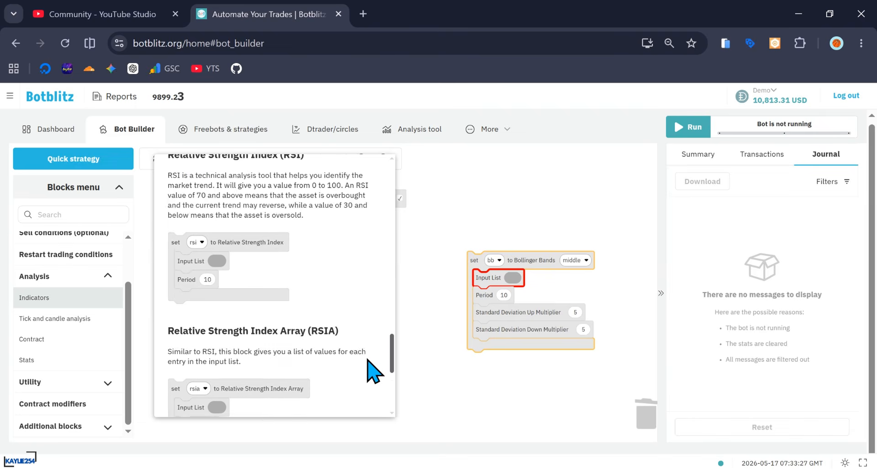
{"action": "scroll", "coordinate": [369, 371], "scroll_direction": "down", "scroll_amount": 1}
{"action": "left_click_drag", "start_coordinate": [179, 310], "coordinate": [221, 391]}
{"action": "key", "text": "Delete"}
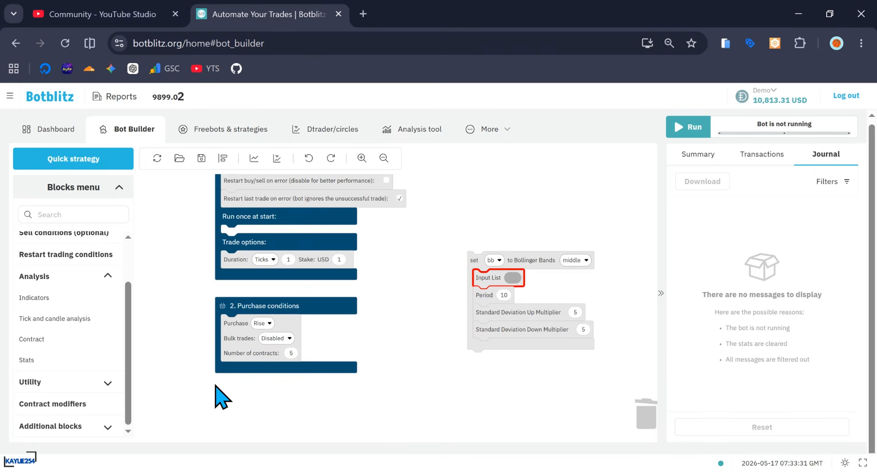
Step: Add a Relative Strength Index (RSI) indicator block to the workspace and automatically arrange all blocks
{"action": "left_click", "coordinate": [64, 298]}
{"action": "scroll", "coordinate": [241, 281], "scroll_direction": "down", "scroll_amount": 15}
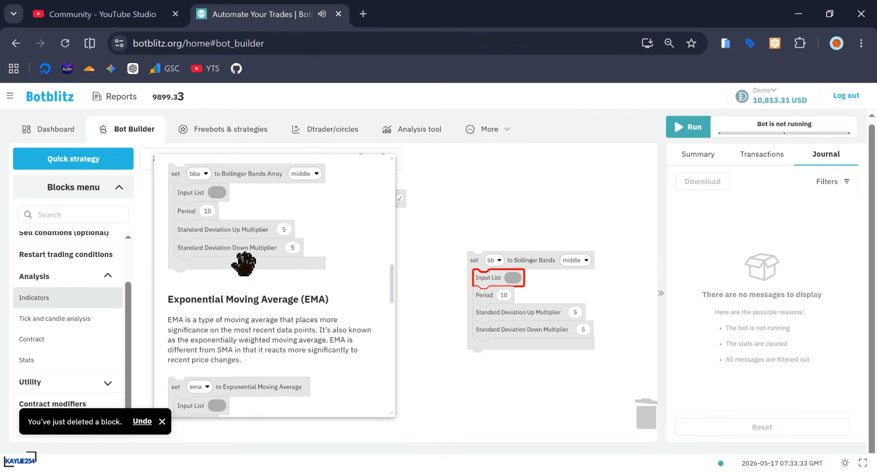
{"action": "scroll", "coordinate": [256, 291], "scroll_direction": "down", "scroll_amount": 10}
{"action": "scroll", "coordinate": [256, 291], "scroll_direction": "up", "scroll_amount": 7}
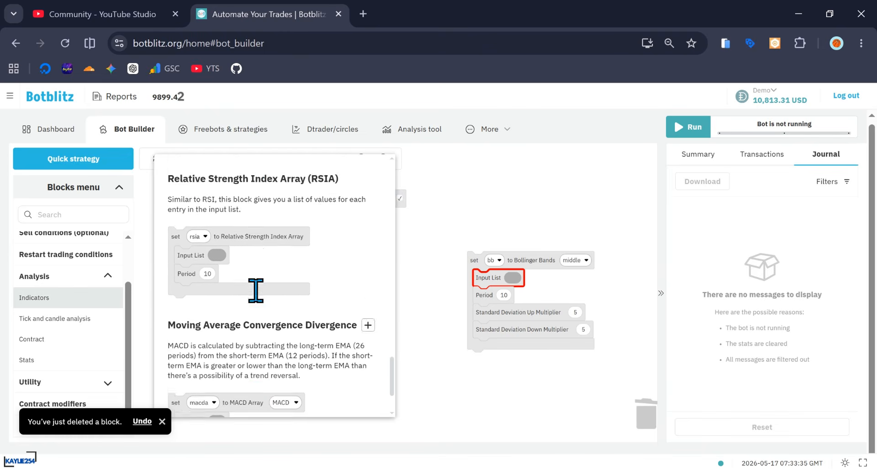
{"action": "left_click_drag", "start_coordinate": [237, 281], "coordinate": [421, 383]}
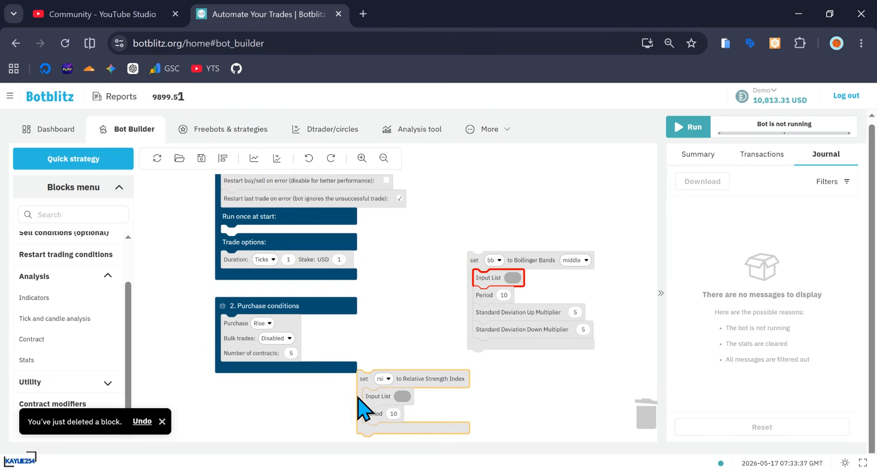
{"action": "left_click", "coordinate": [224, 158]}
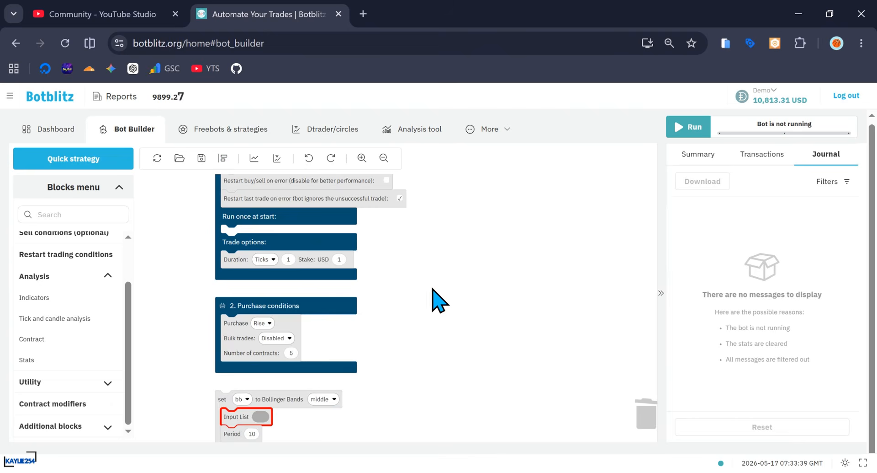
Step: Create a new variable named Middle_BB for the Bollinger Bands value
{"action": "scroll", "coordinate": [486, 177], "scroll_direction": "down", "scroll_amount": 4}
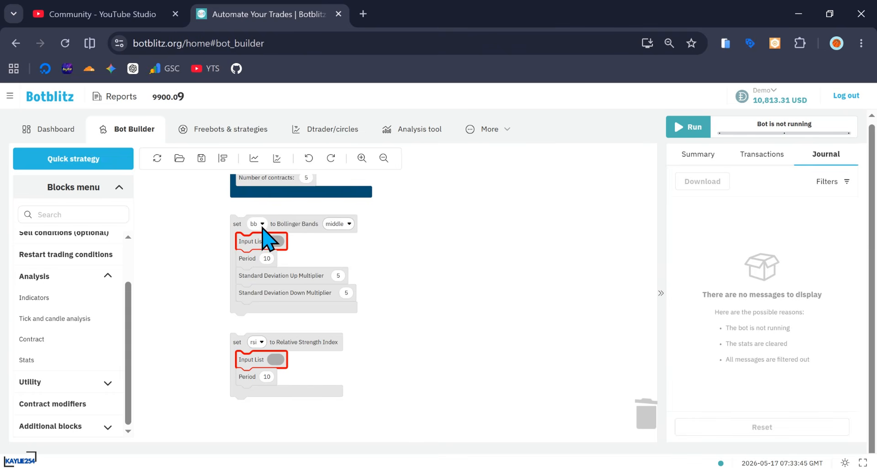
{"action": "left_click", "coordinate": [262, 224]}
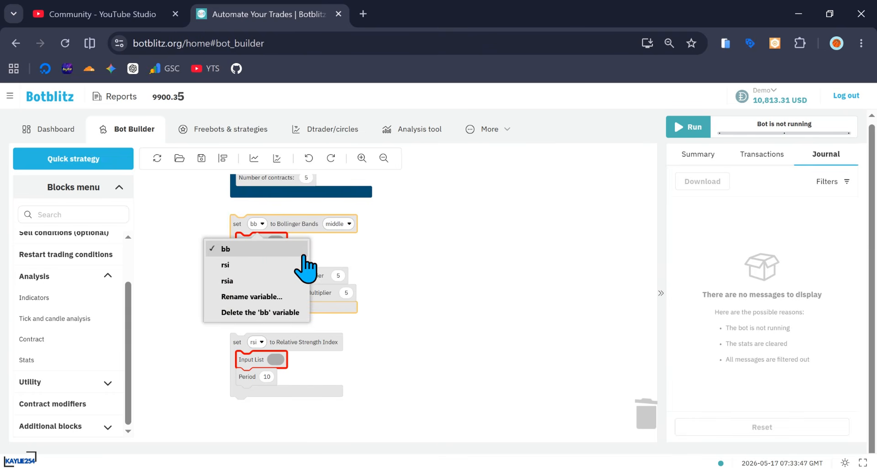
{"action": "left_click", "coordinate": [414, 285]}
{"action": "left_click", "coordinate": [81, 278]}
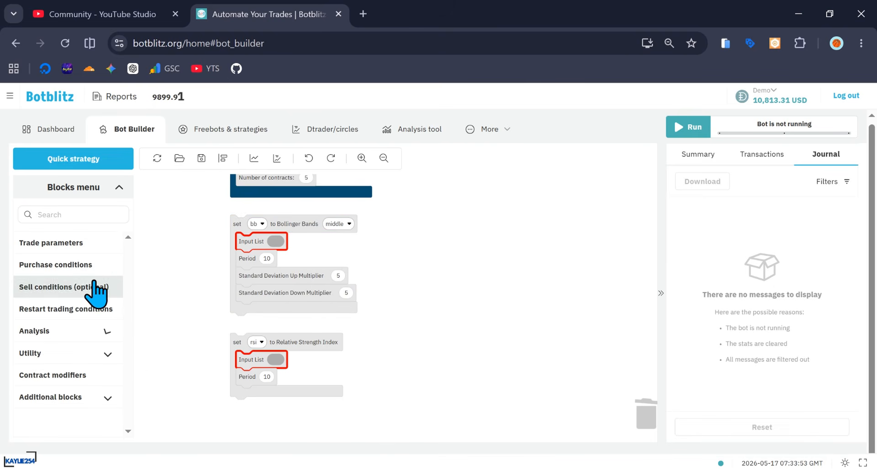
{"action": "left_click", "coordinate": [78, 355]}
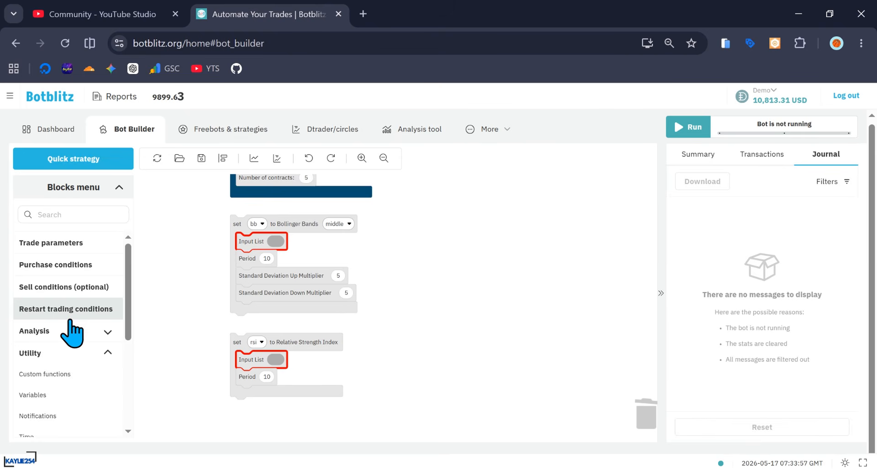
{"action": "scroll", "coordinate": [72, 331], "scroll_direction": "down", "scroll_amount": 2}
{"action": "left_click", "coordinate": [70, 324]}
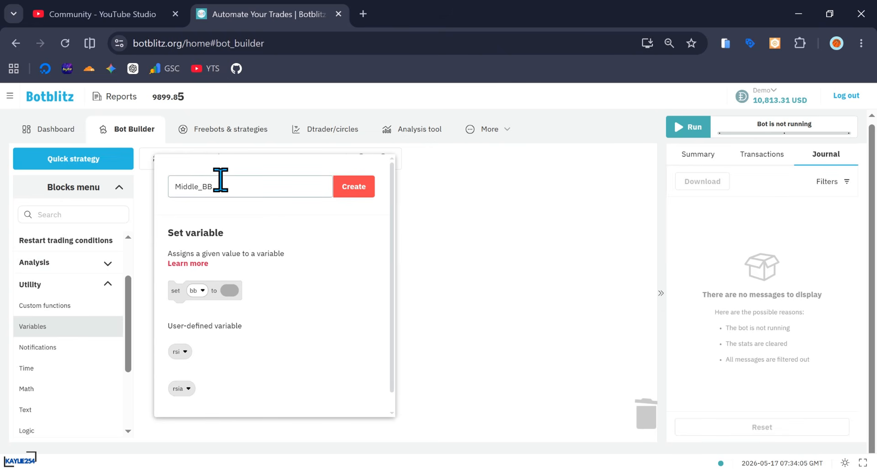
{"action": "left_click", "coordinate": [347, 188]}
{"action": "left_click", "coordinate": [449, 259]}
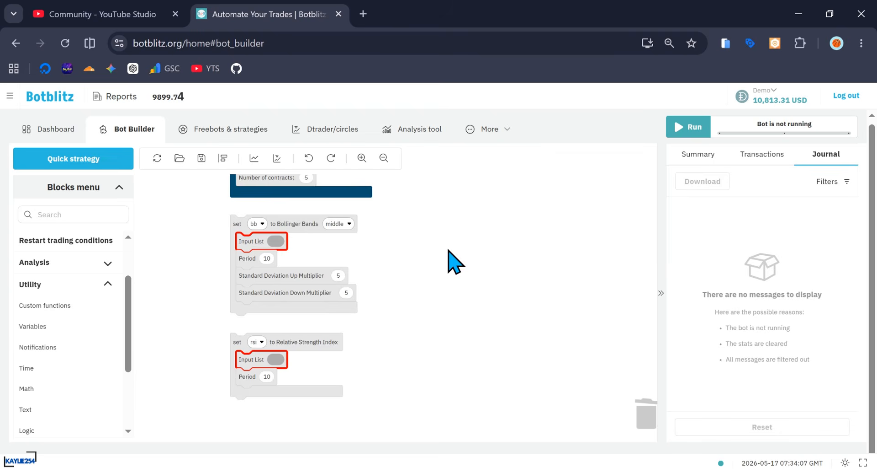
Step: Assign the Middle_BB variable to the Bollinger Bands block, keeping the middle band as its output
{"action": "left_click", "coordinate": [257, 223]}
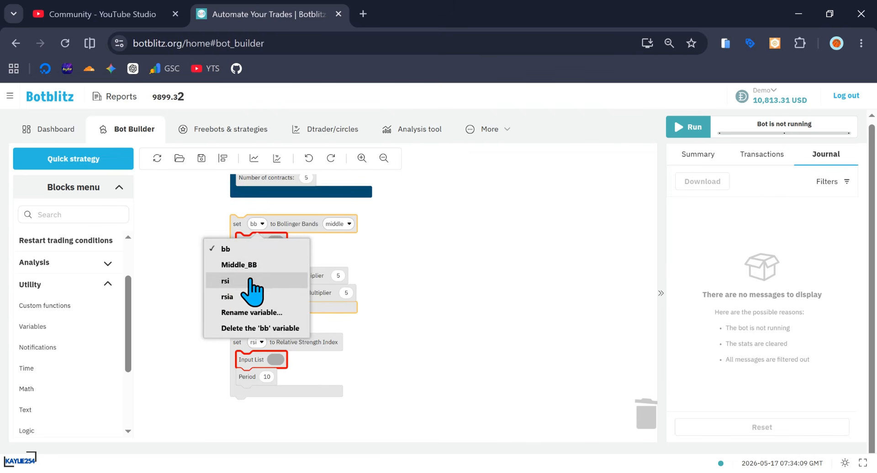
{"action": "left_click", "coordinate": [258, 260]}
{"action": "left_click", "coordinate": [419, 264]}
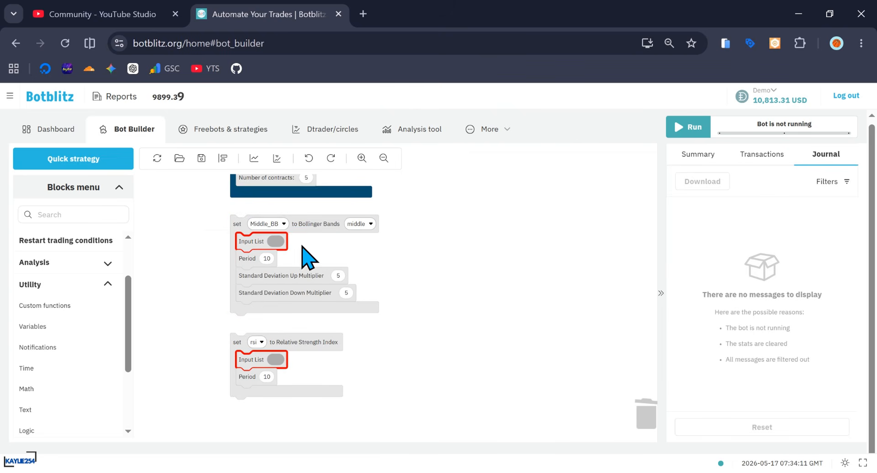
{"action": "left_click", "coordinate": [359, 225]}
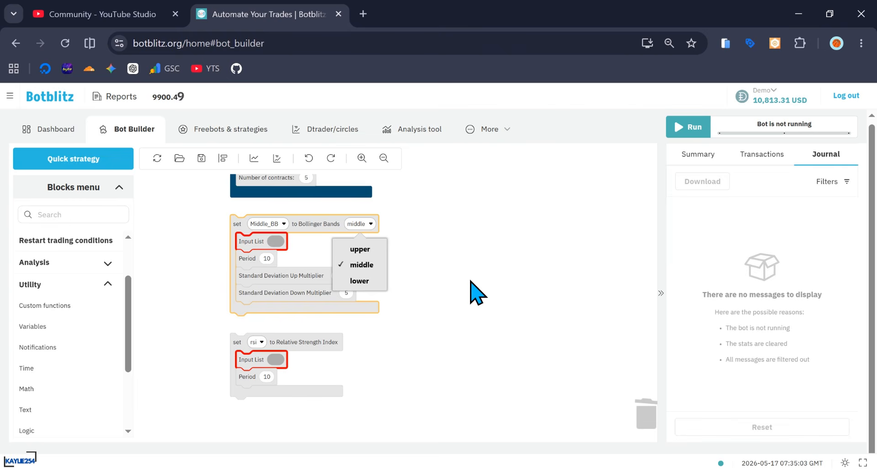
{"action": "left_click", "coordinate": [457, 253]}
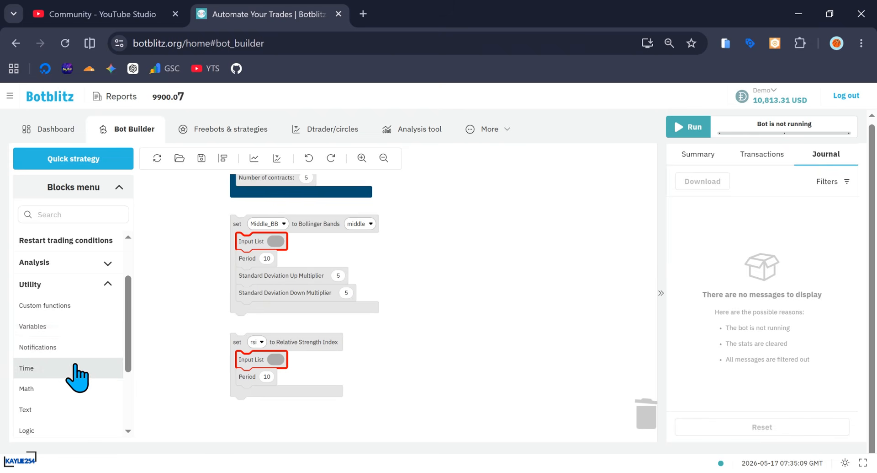
Step: Insert a Tick list block as the input list of the Bollinger Bands block
{"action": "scroll", "coordinate": [75, 348], "scroll_direction": "up", "scroll_amount": 2}
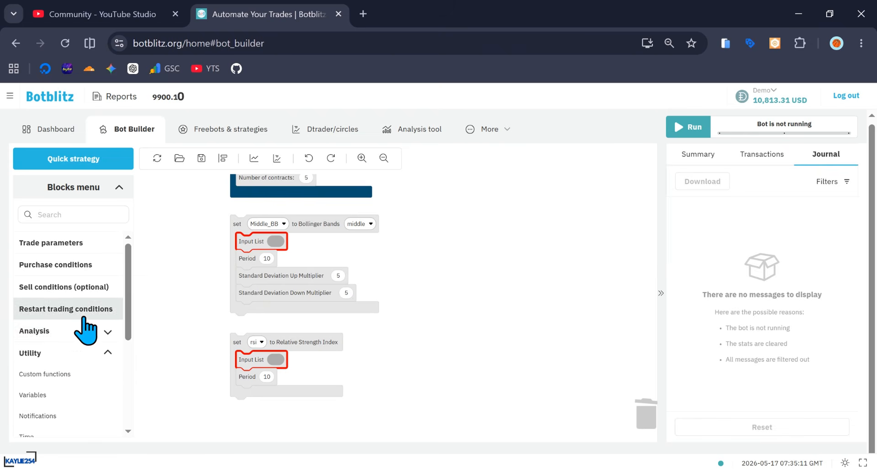
{"action": "left_click", "coordinate": [74, 332]}
{"action": "left_click", "coordinate": [66, 372]}
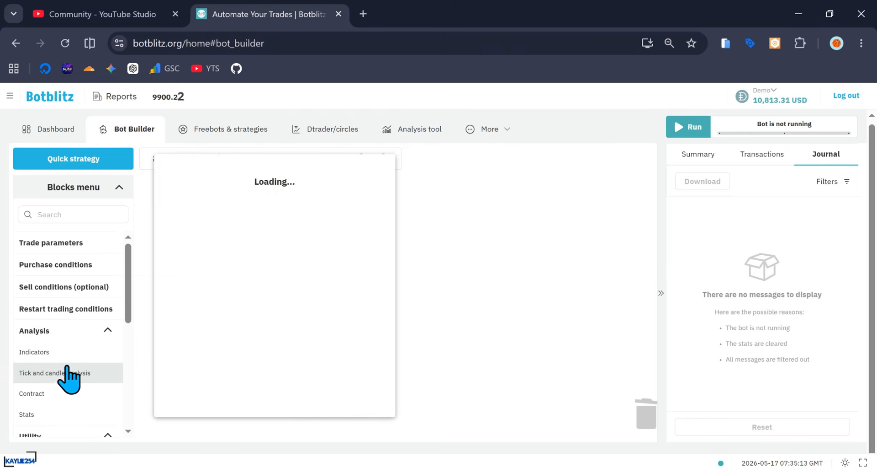
{"action": "scroll", "coordinate": [255, 315], "scroll_direction": "down", "scroll_amount": 5}
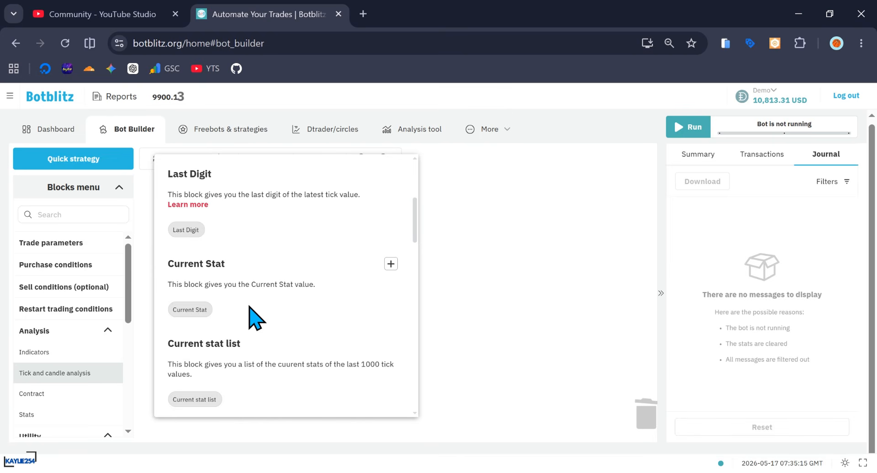
{"action": "scroll", "coordinate": [256, 317], "scroll_direction": "down", "scroll_amount": 5}
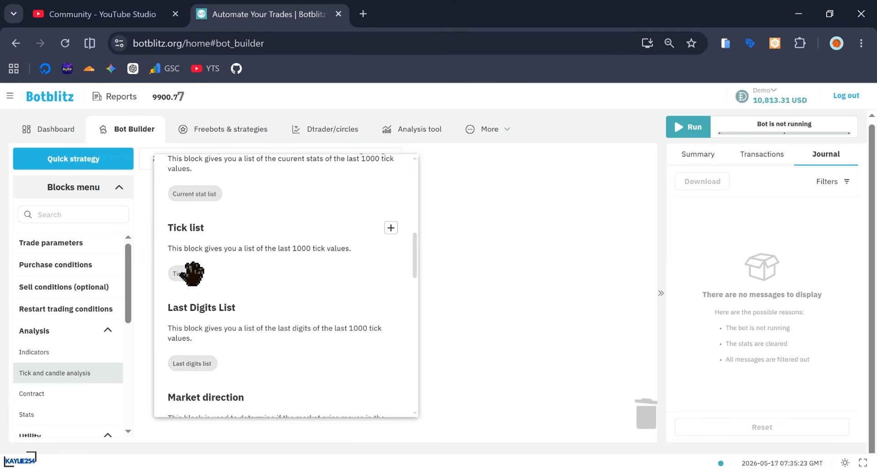
{"action": "left_click_drag", "start_coordinate": [173, 272], "coordinate": [273, 258]}
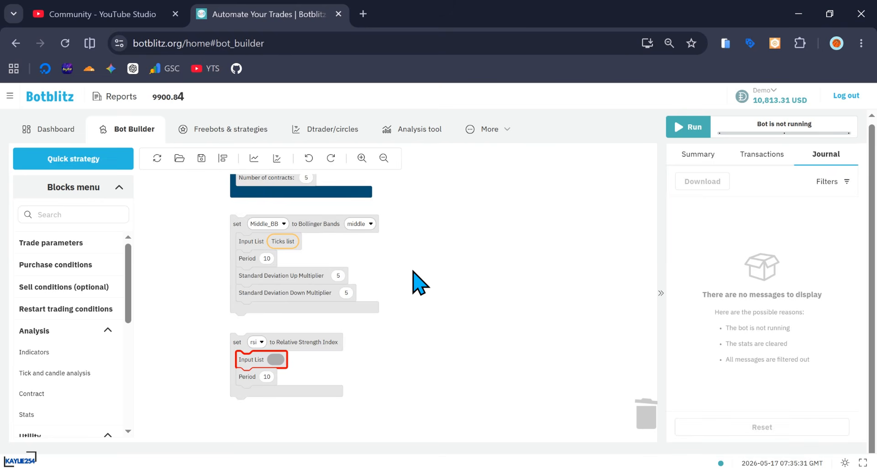
{"action": "scroll", "coordinate": [81, 365], "scroll_direction": "down", "scroll_amount": 5}
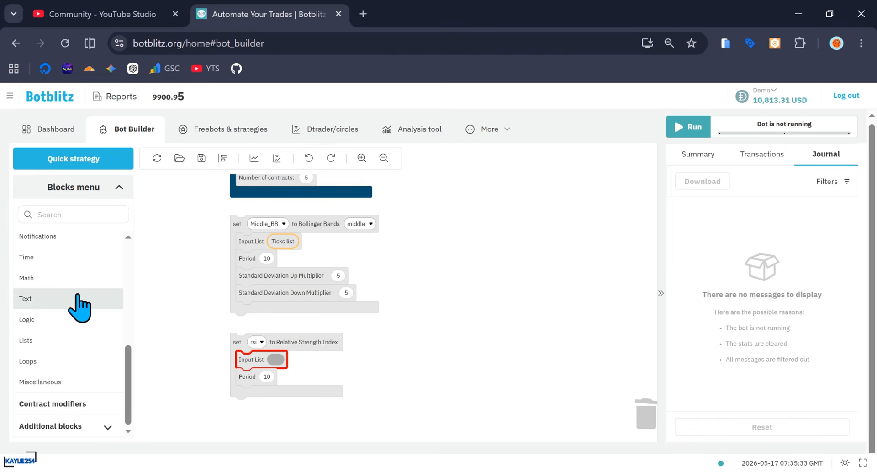
{"action": "left_click", "coordinate": [48, 340]}
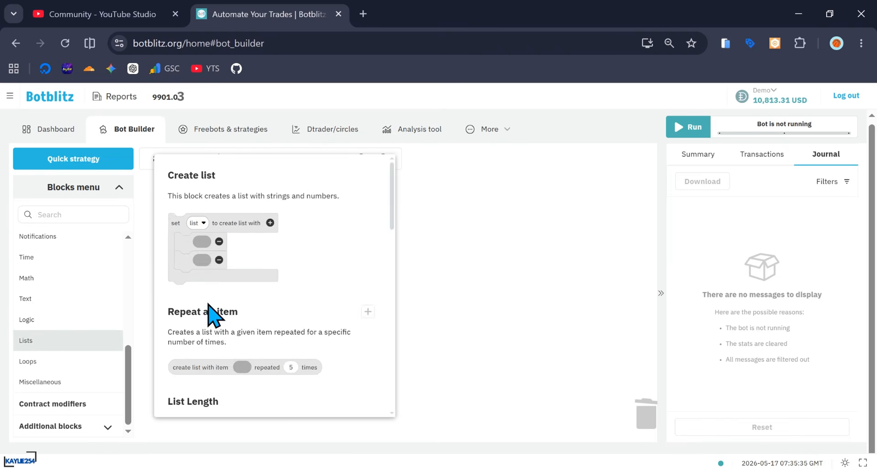
{"action": "scroll", "coordinate": [208, 315], "scroll_direction": "down", "scroll_amount": 10}
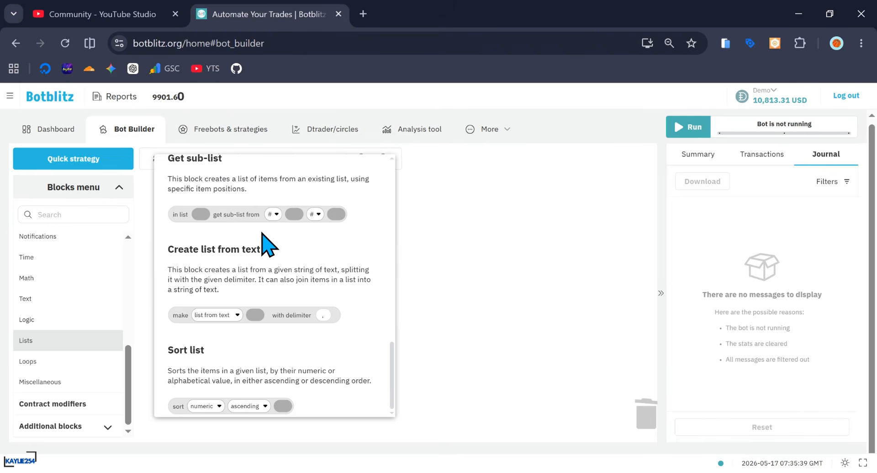
{"action": "left_click", "coordinate": [485, 249]}
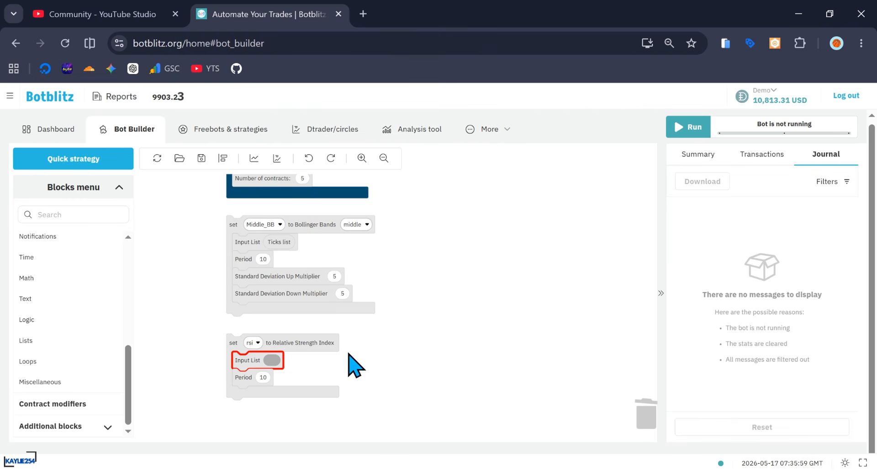
Step: Duplicate the Ticks list block and insert the copy as the input list of the Relative Strength Index block
{"action": "left_click_drag", "start_coordinate": [383, 384], "coordinate": [368, 358]}
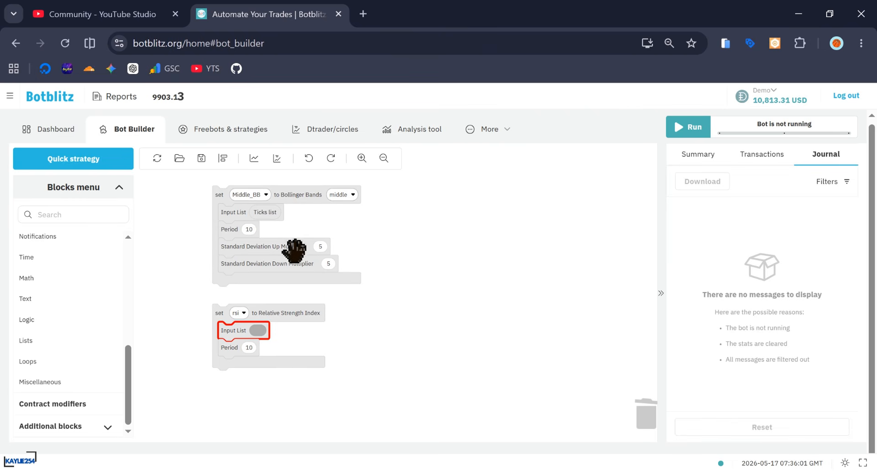
{"action": "right_click", "coordinate": [266, 212]}
{"action": "left_click", "coordinate": [292, 224]}
{"action": "left_click_drag", "start_coordinate": [301, 231], "coordinate": [274, 345]}
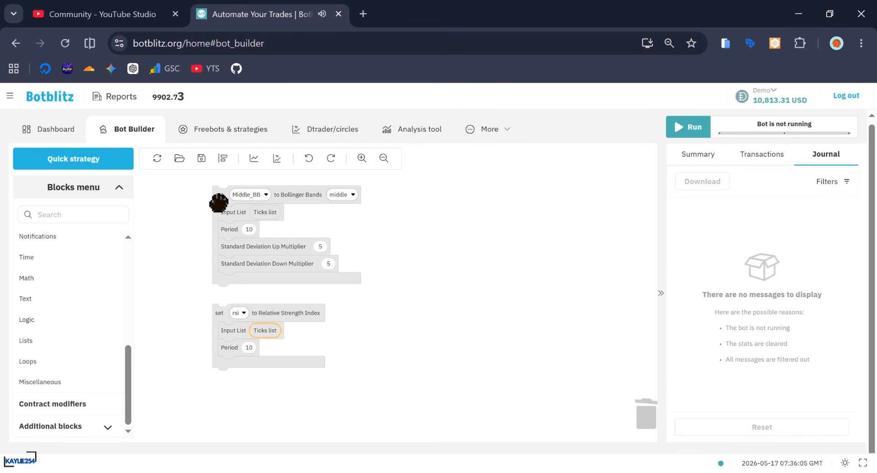
{"action": "left_click", "coordinate": [217, 197]}
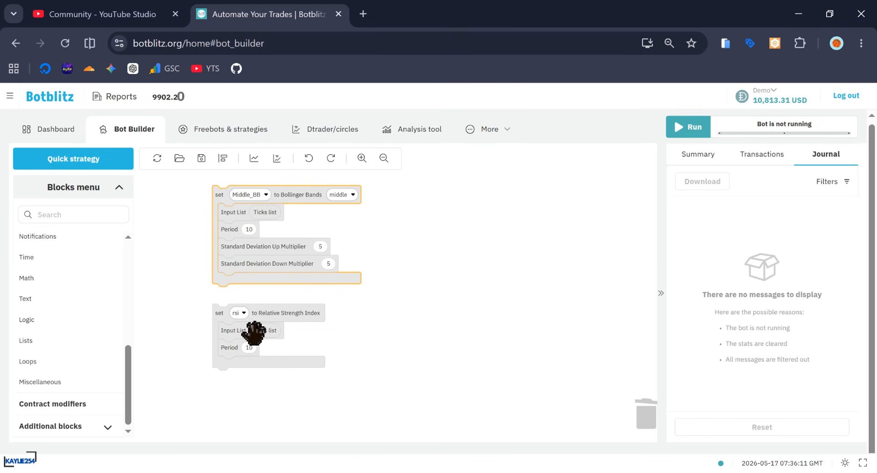
{"action": "left_click", "coordinate": [213, 311]}
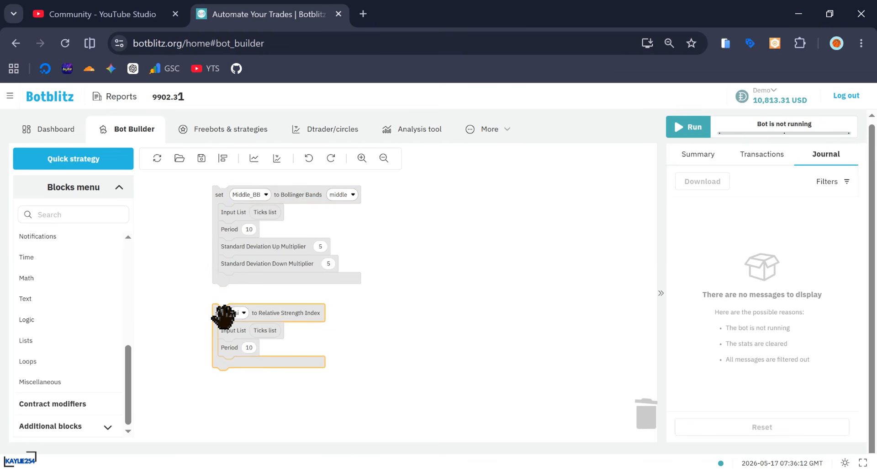
{"action": "left_click", "coordinate": [242, 314]}
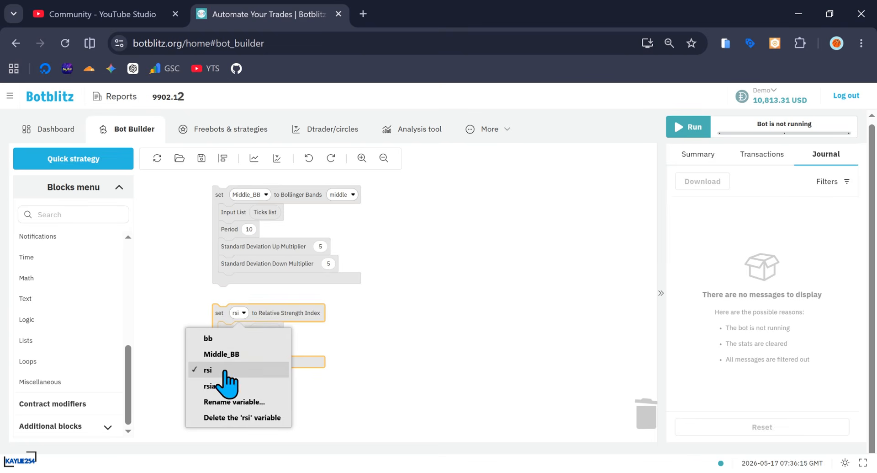
{"action": "left_click", "coordinate": [405, 350]}
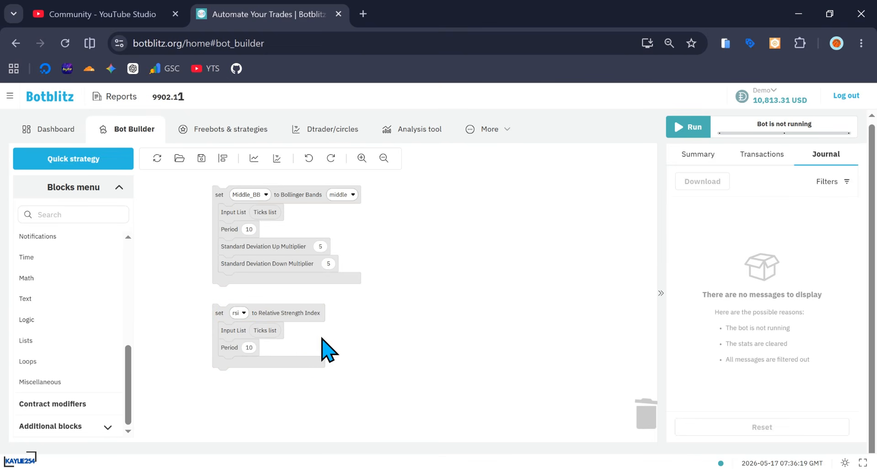
{"action": "left_click", "coordinate": [230, 347]}
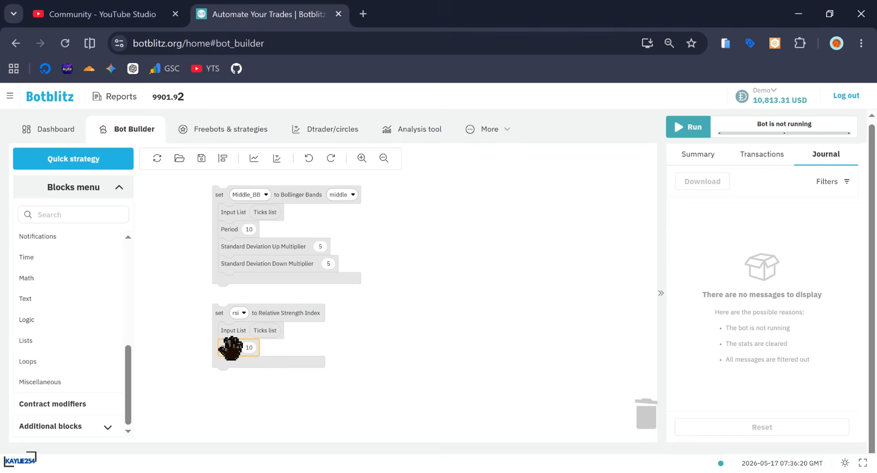
{"action": "left_click", "coordinate": [405, 350]}
Step: Move the Bollinger Bands and Relative Strength Index blocks into Purchase conditions, above the Rise purchase block
{"action": "scroll", "coordinate": [409, 350], "scroll_direction": "up", "scroll_amount": 10}
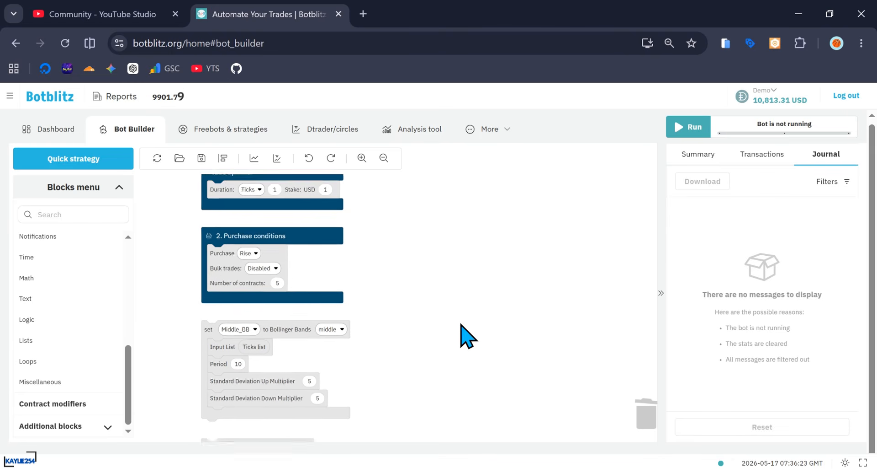
{"action": "left_click_drag", "start_coordinate": [470, 368], "coordinate": [504, 172]}
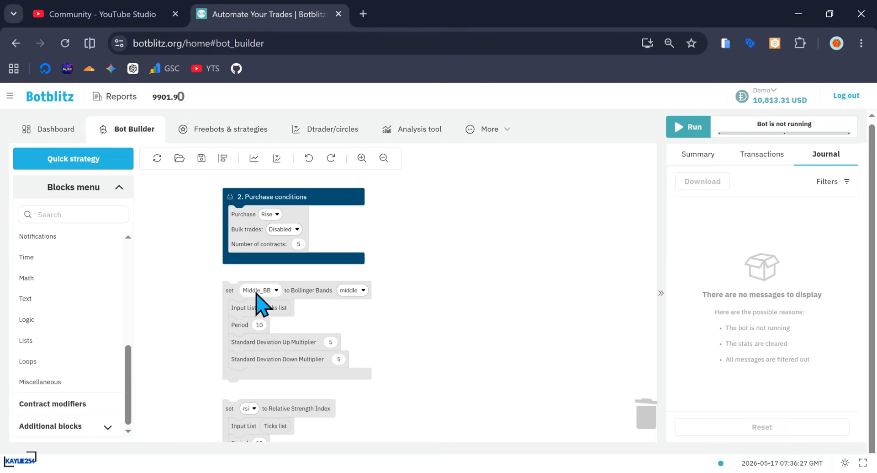
{"action": "left_click", "coordinate": [234, 279]}
{"action": "left_click_drag", "start_coordinate": [234, 279], "coordinate": [245, 222]}
{"action": "scroll", "coordinate": [456, 283], "scroll_direction": "down", "scroll_amount": 3}
{"action": "left_click_drag", "start_coordinate": [239, 338], "coordinate": [251, 237]}
{"action": "scroll", "coordinate": [453, 288], "scroll_direction": "up", "scroll_amount": 3}
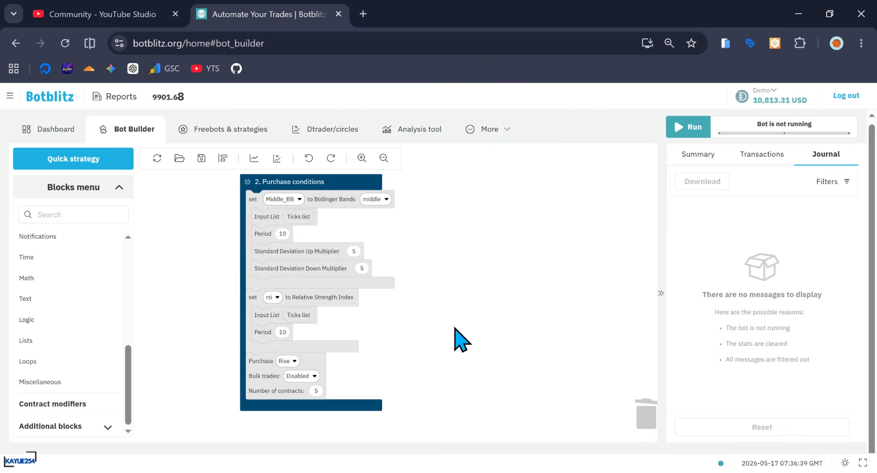
Step: Add a conditional block with an else-if branch to the empty area beside the Purchase conditions block
{"action": "scroll", "coordinate": [453, 320], "scroll_direction": "down", "scroll_amount": 4}
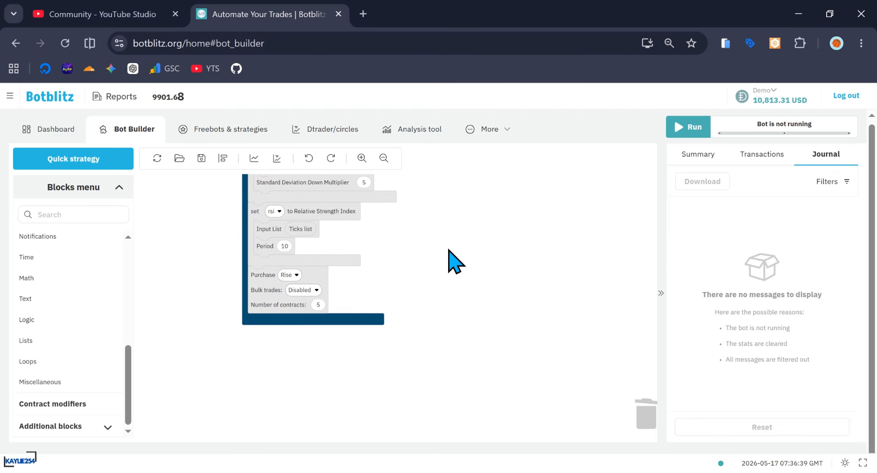
{"action": "left_click", "coordinate": [85, 320]}
{"action": "left_click_drag", "start_coordinate": [222, 242], "coordinate": [246, 257]}
{"action": "left_click", "coordinate": [41, 319]}
{"action": "left_click_drag", "start_coordinate": [226, 249], "coordinate": [429, 289]}
{"action": "left_click", "coordinate": [433, 291]}
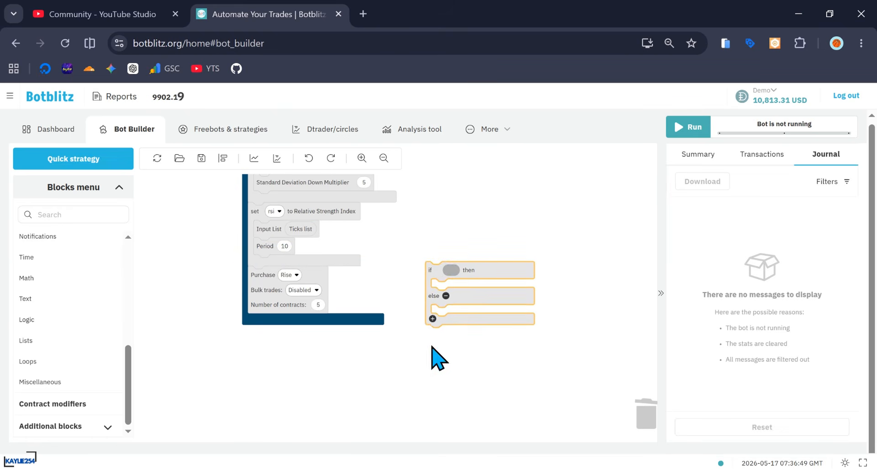
{"action": "left_click", "coordinate": [432, 319]}
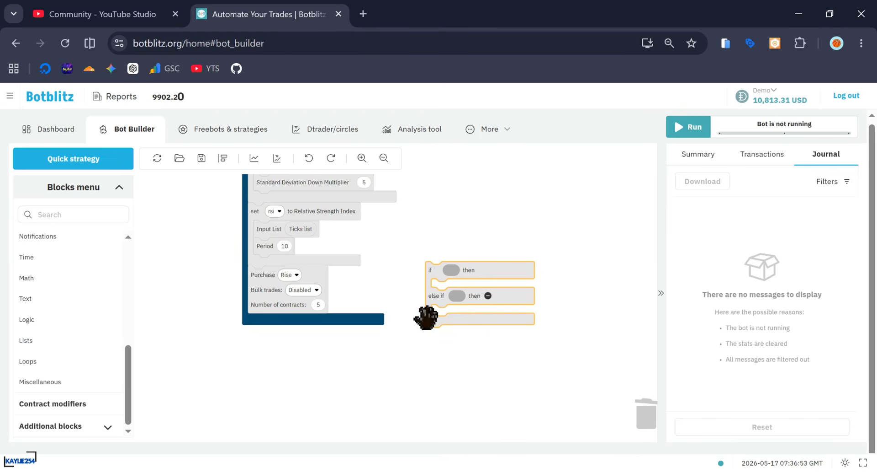
Step: Move the Rise purchase block into the if branch and place the conditional block below the Relative Strength Index block in Purchase conditions
{"action": "left_click_drag", "start_coordinate": [268, 283], "coordinate": [447, 302]}
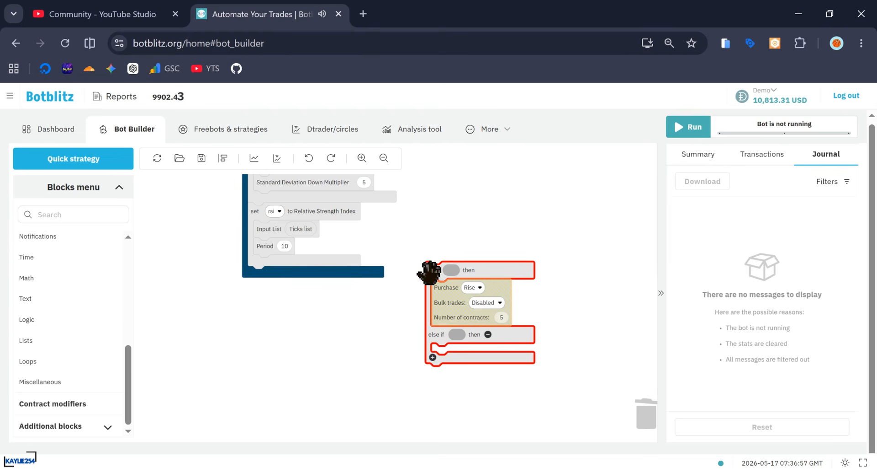
{"action": "left_click_drag", "start_coordinate": [423, 271], "coordinate": [265, 408]}
Step: Duplicate the Rise purchase block into the else-if branch and set the copy to purchase Fall
{"action": "right_click", "coordinate": [268, 302]}
{"action": "left_click", "coordinate": [279, 315]}
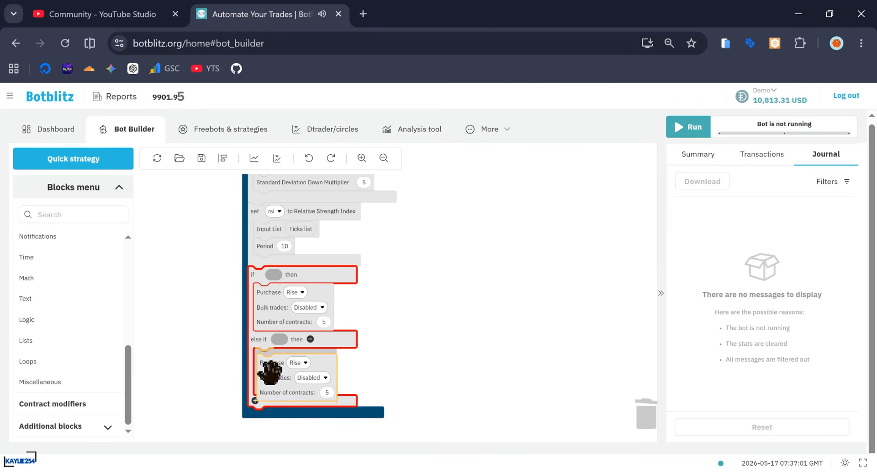
{"action": "left_click", "coordinate": [295, 357]}
{"action": "left_click", "coordinate": [311, 396]}
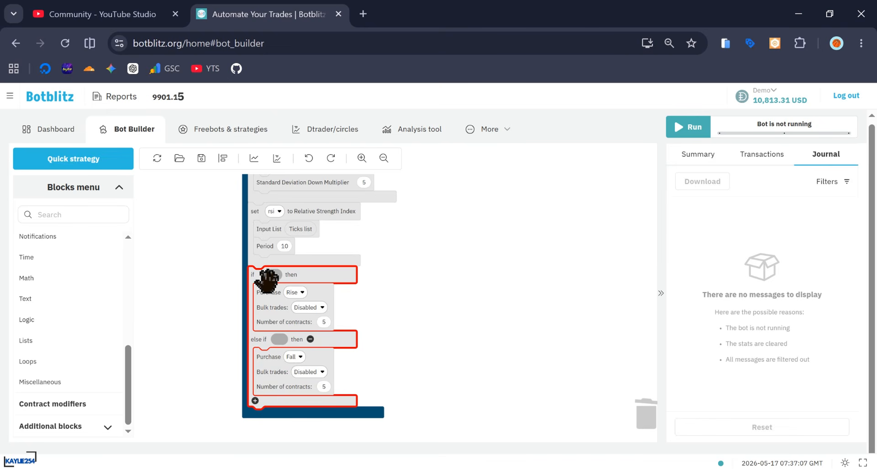
Step: Delete the stray empty conditional block lying outside the Purchase conditions block
{"action": "scroll", "coordinate": [476, 292], "scroll_direction": "up", "scroll_amount": 3}
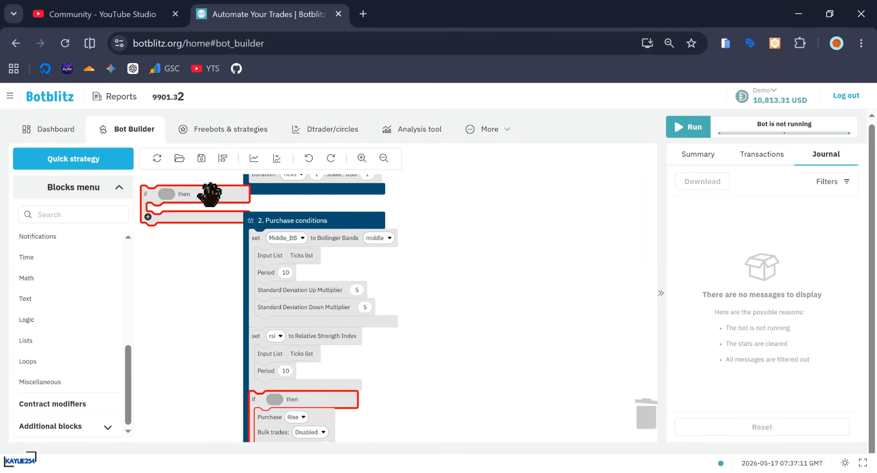
{"action": "left_click", "coordinate": [209, 192]}
{"action": "key", "text": "Delete"}
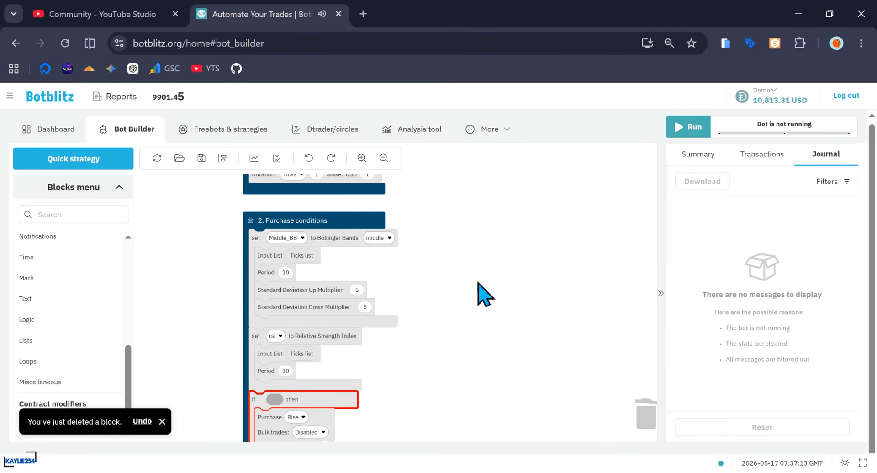
Step: Switch to YouTube Studio to reread the strategy request comment with its Bollinger Bands and RSI entry conditions, and return to Botblitz
{"action": "scroll", "coordinate": [512, 359], "scroll_direction": "down", "scroll_amount": 3}
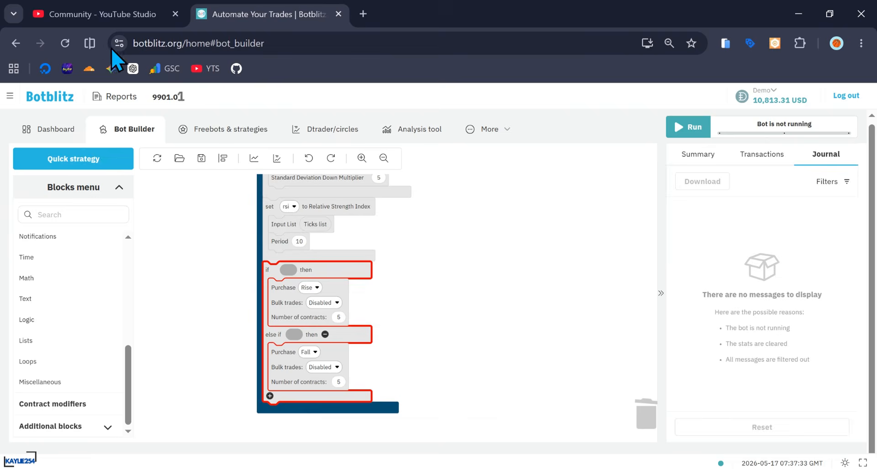
{"action": "left_click", "coordinate": [110, 15]}
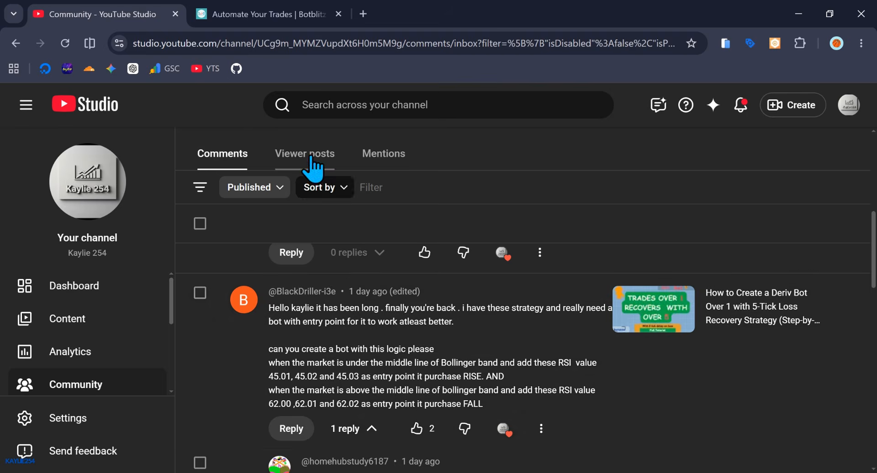
{"action": "left_click", "coordinate": [271, 17]}
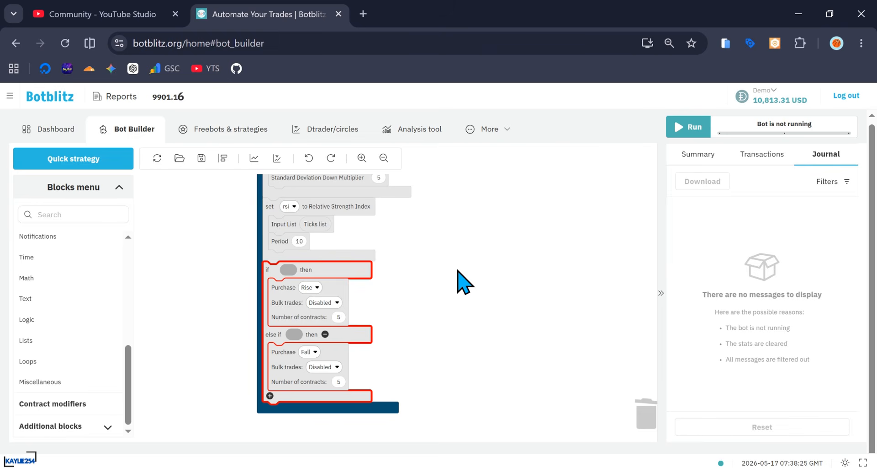
Step: Add a Compare block to the empty area beside the Purchase conditions block
{"action": "left_click_drag", "start_coordinate": [444, 256], "coordinate": [430, 385]}
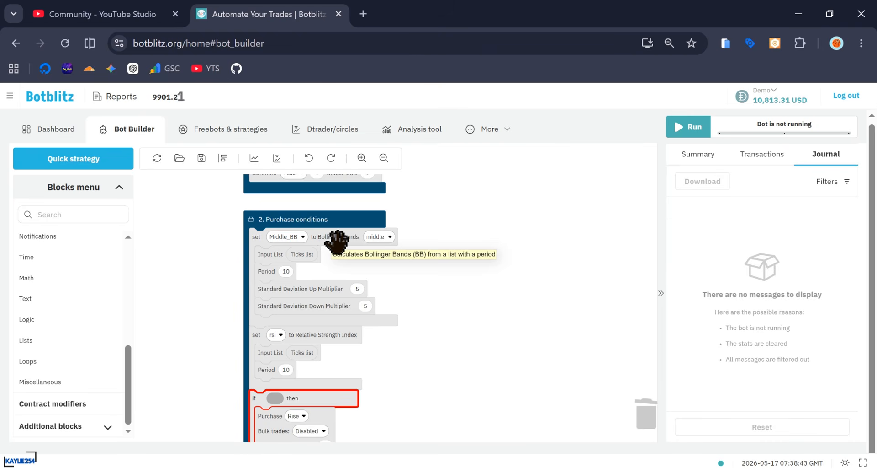
{"action": "left_click_drag", "start_coordinate": [466, 331], "coordinate": [454, 286]}
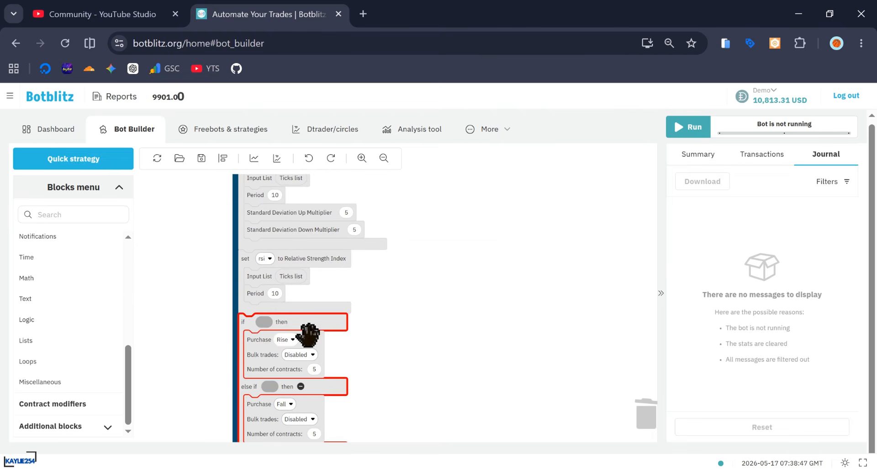
{"action": "left_click", "coordinate": [62, 321]}
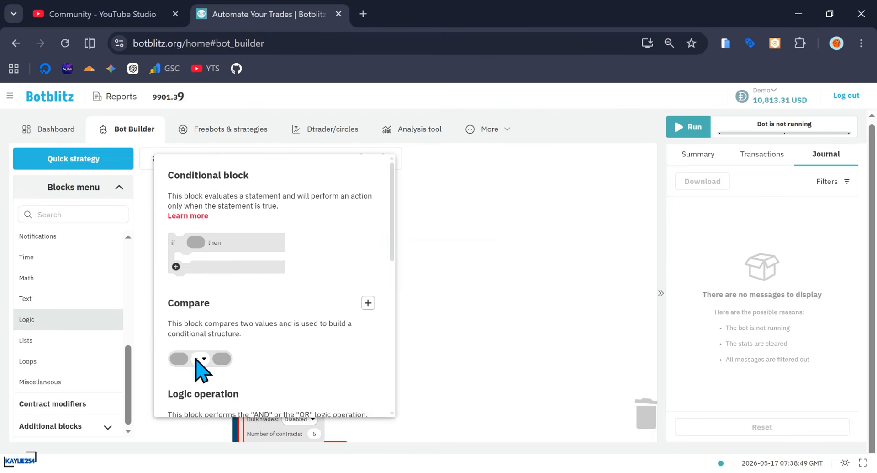
{"action": "left_click_drag", "start_coordinate": [199, 358], "coordinate": [457, 249]}
Step: Insert a Last Tick block into the first slot of the Compare block and set its operator to <
{"action": "scroll", "coordinate": [64, 304], "scroll_direction": "up", "scroll_amount": 3}
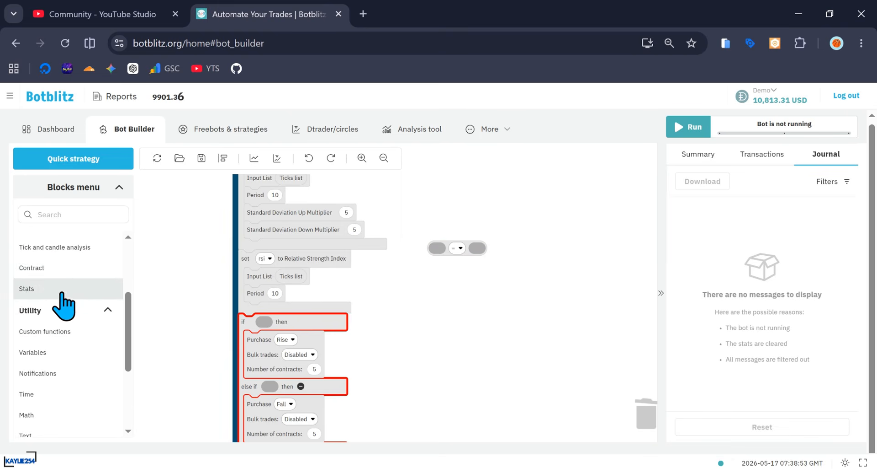
{"action": "scroll", "coordinate": [61, 299], "scroll_direction": "up", "scroll_amount": 2}
{"action": "left_click", "coordinate": [73, 315]}
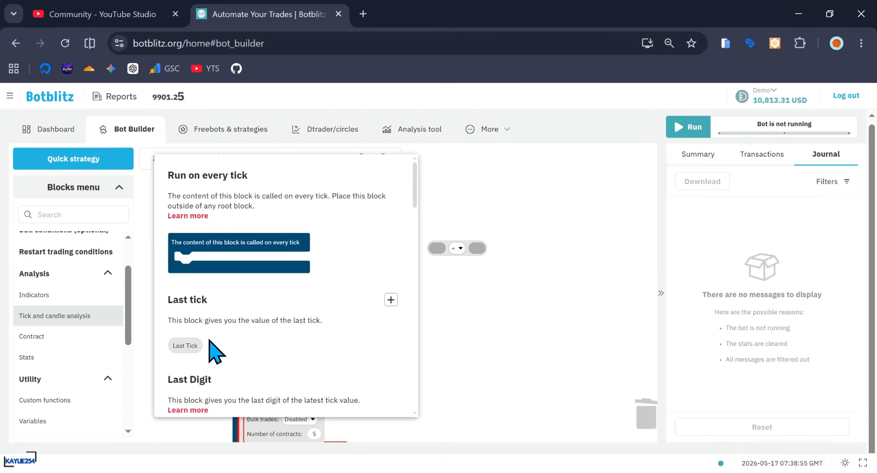
{"action": "scroll", "coordinate": [233, 329], "scroll_direction": "down", "scroll_amount": 2}
{"action": "left_click_drag", "start_coordinate": [192, 278], "coordinate": [434, 281]}
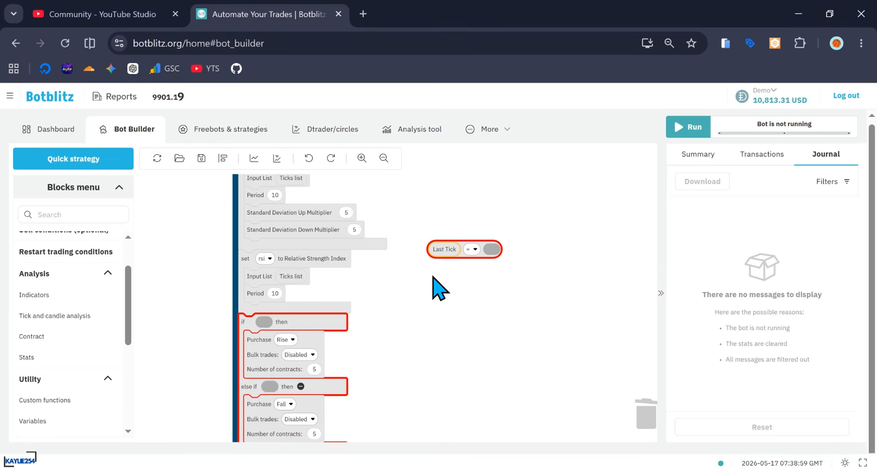
{"action": "left_click", "coordinate": [476, 251]}
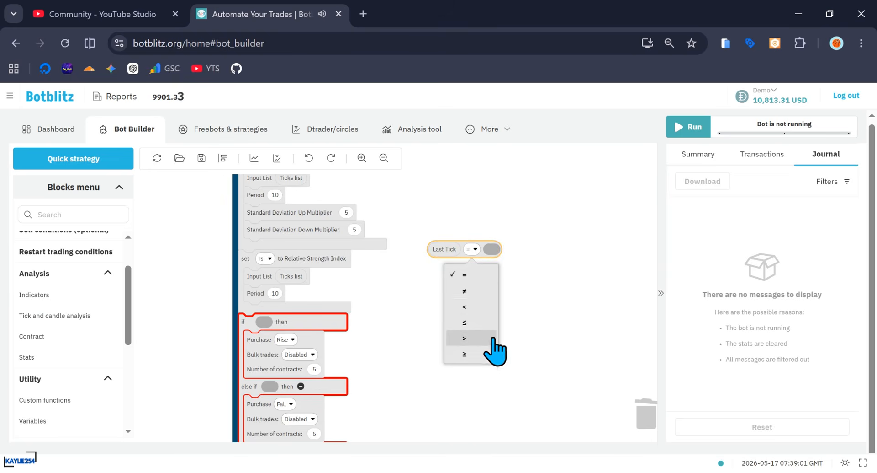
{"action": "left_click", "coordinate": [477, 307]}
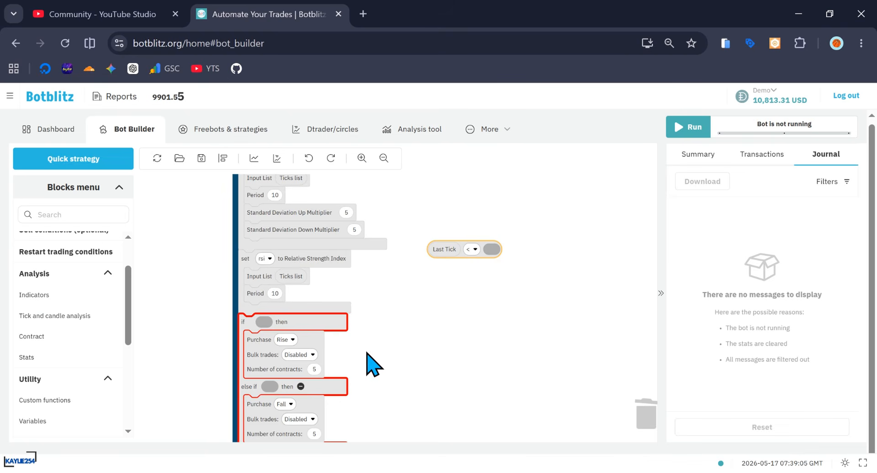
Step: Place the Middle_BB variable in the empty second slot of the Last Tick comparison
{"action": "scroll", "coordinate": [51, 329], "scroll_direction": "down", "scroll_amount": 3}
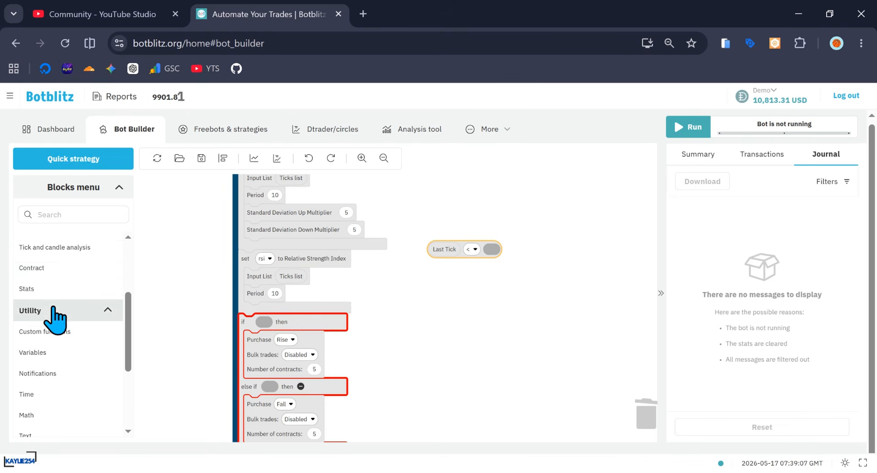
{"action": "left_click", "coordinate": [46, 352]}
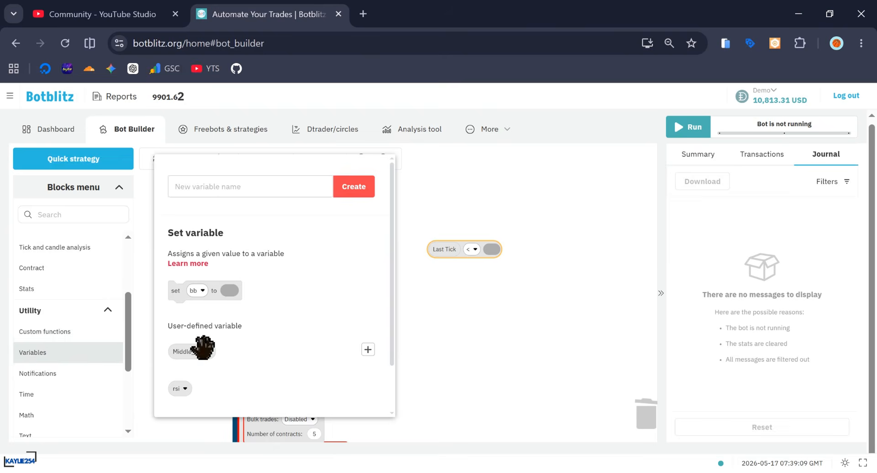
{"action": "left_click_drag", "start_coordinate": [203, 347], "coordinate": [491, 284]}
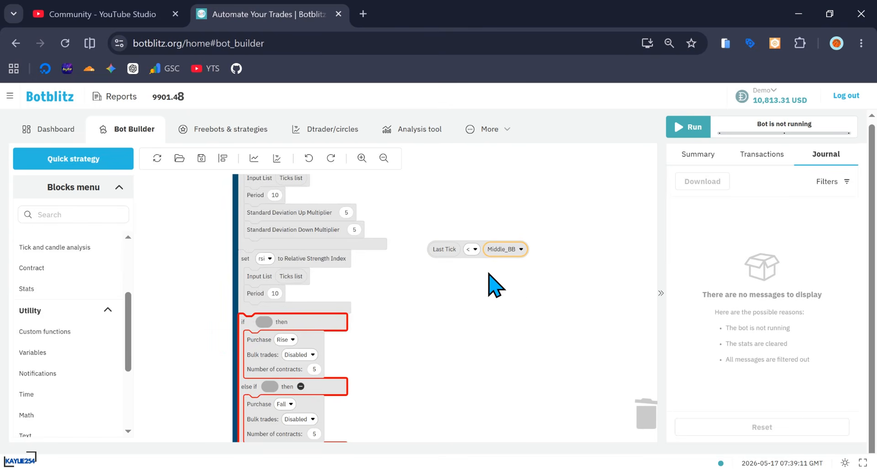
{"action": "left_click", "coordinate": [508, 253]}
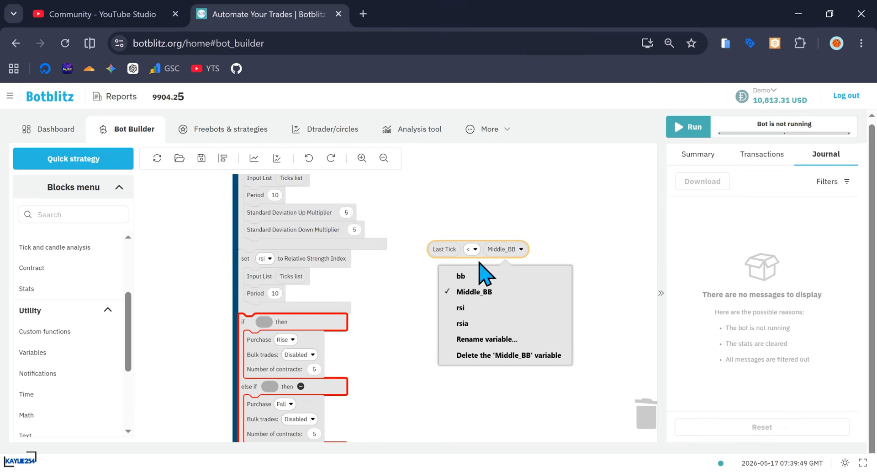
{"action": "left_click", "coordinate": [561, 224]}
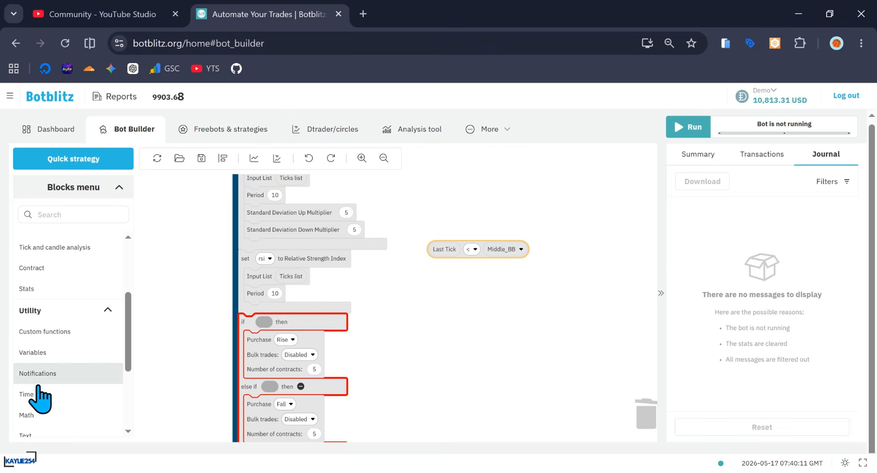
Step: Add a second, empty Compare block below the Last Tick comparison
{"action": "scroll", "coordinate": [48, 414], "scroll_direction": "down", "scroll_amount": 2}
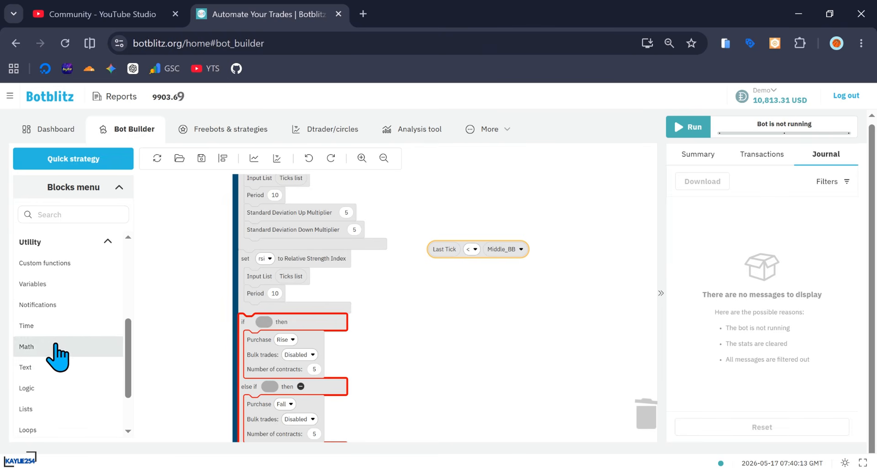
{"action": "left_click", "coordinate": [37, 388]}
{"action": "scroll", "coordinate": [244, 336], "scroll_direction": "down", "scroll_amount": 2}
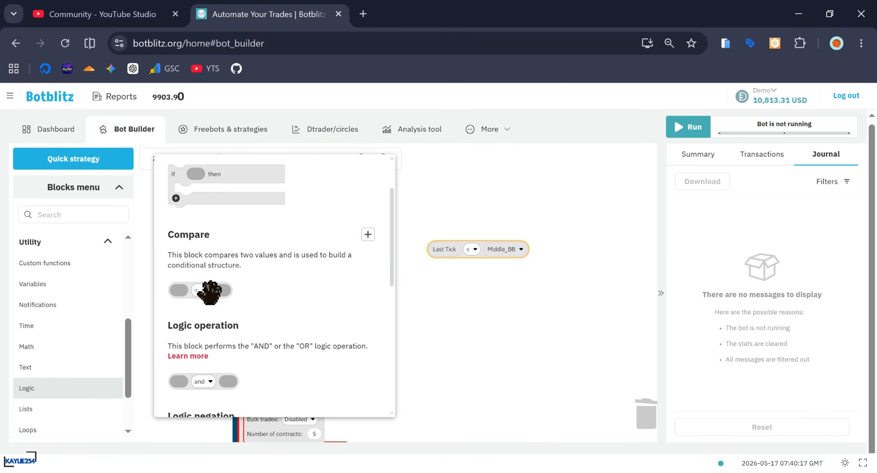
{"action": "left_click_drag", "start_coordinate": [209, 290], "coordinate": [441, 356]}
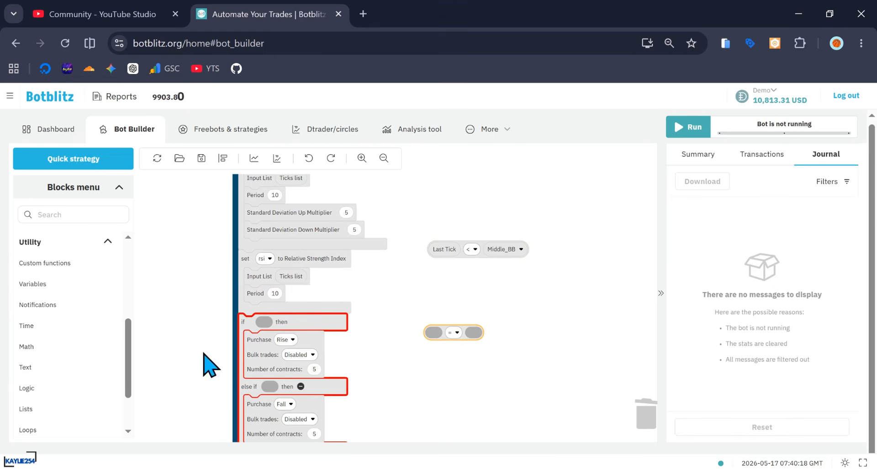
Step: Add an "and" Logic operation block near the comparisons and duplicate it twice, placing the copies in empty workspace
{"action": "left_click", "coordinate": [53, 390]}
{"action": "scroll", "coordinate": [265, 352], "scroll_direction": "down", "scroll_amount": 2}
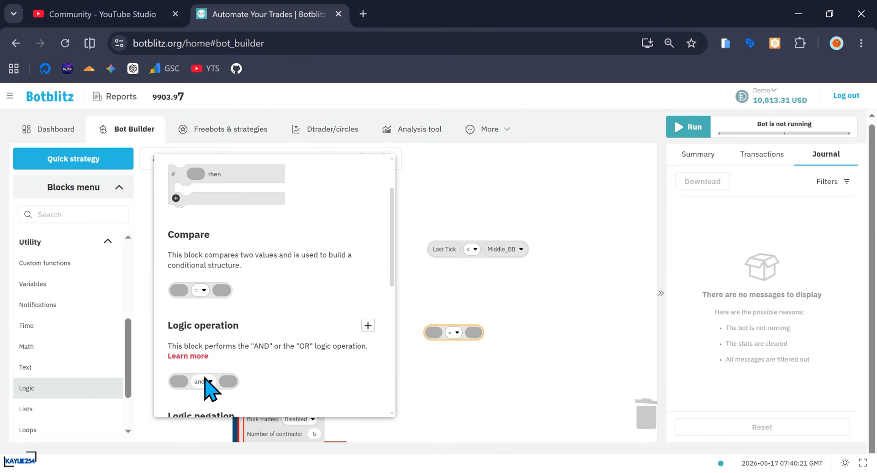
{"action": "left_click_drag", "start_coordinate": [204, 388], "coordinate": [509, 296]}
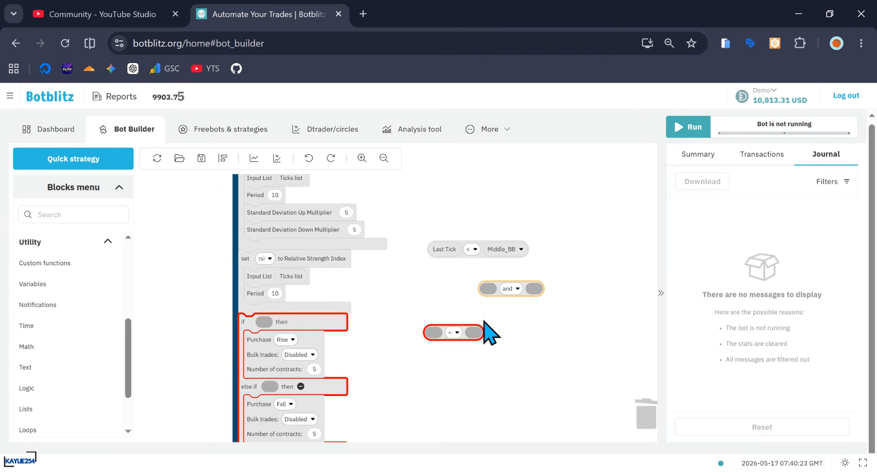
{"action": "left_click_drag", "start_coordinate": [521, 373], "coordinate": [463, 359]}
{"action": "right_click", "coordinate": [455, 281]}
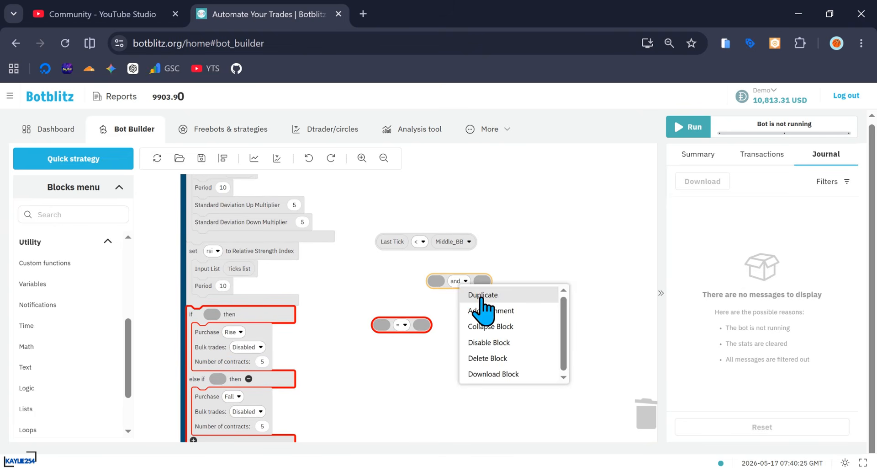
{"action": "left_click", "coordinate": [473, 295]}
{"action": "left_click_drag", "start_coordinate": [477, 303], "coordinate": [590, 345]}
{"action": "right_click", "coordinate": [567, 252]}
{"action": "left_click", "coordinate": [576, 262]}
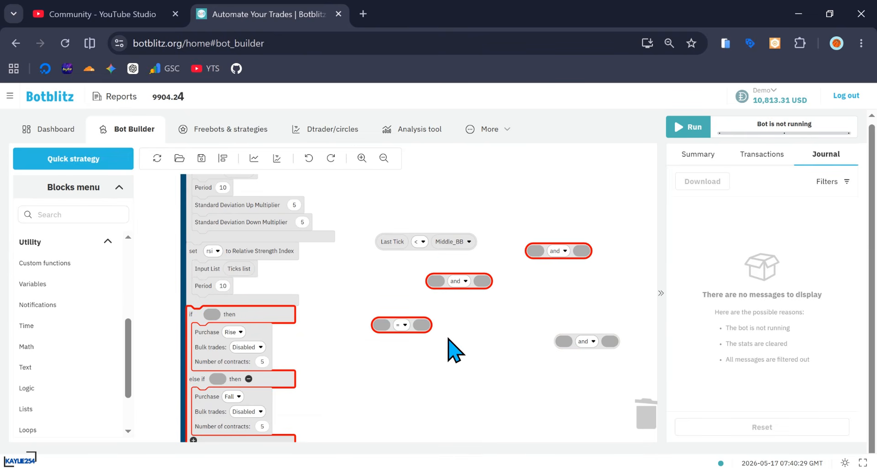
Step: Join the Last Tick < Middle_BB comparison and the empty Compare block with one of the "and" blocks
{"action": "left_click_drag", "start_coordinate": [423, 244], "coordinate": [482, 284]}
{"action": "left_click_drag", "start_coordinate": [555, 288], "coordinate": [498, 281]}
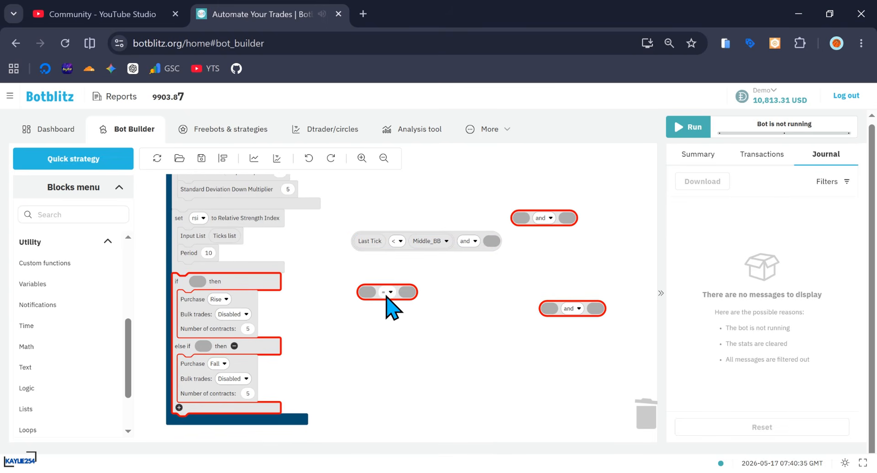
{"action": "left_click_drag", "start_coordinate": [386, 296], "coordinate": [520, 255]}
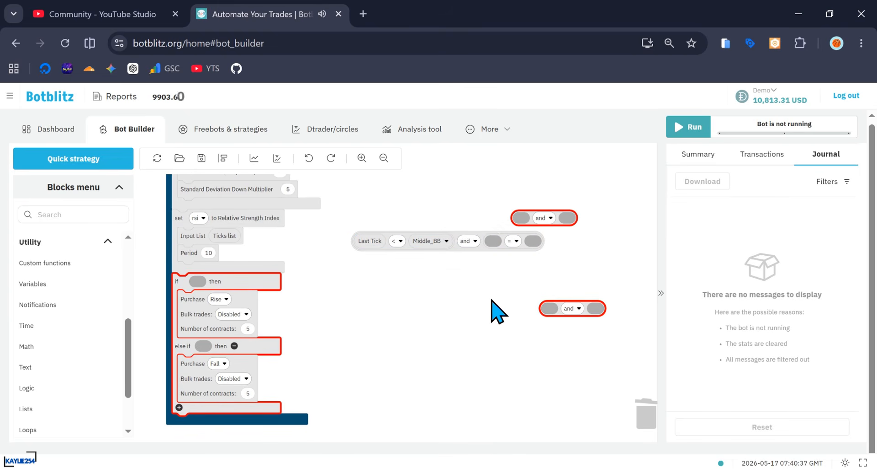
Step: Switch to YouTube Studio to reread the RSI entry values for the Rise condition in the request comment, and return to Botblitz
{"action": "left_click", "coordinate": [135, 12]}
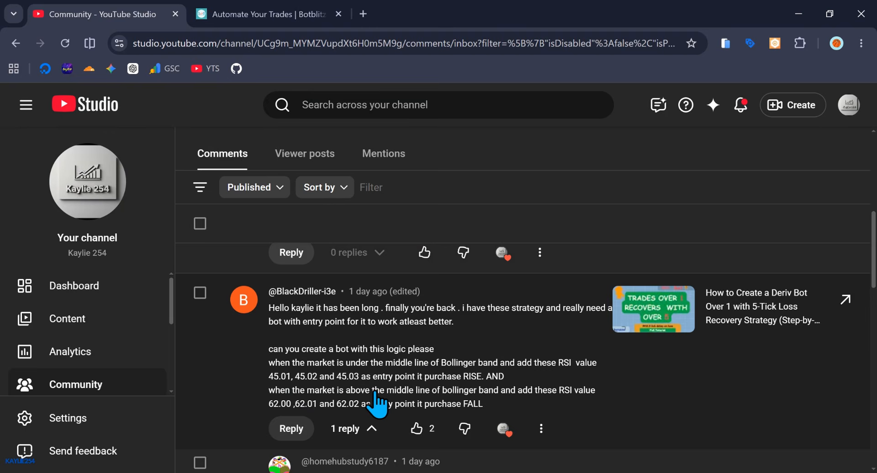
{"action": "left_click", "coordinate": [267, 15]}
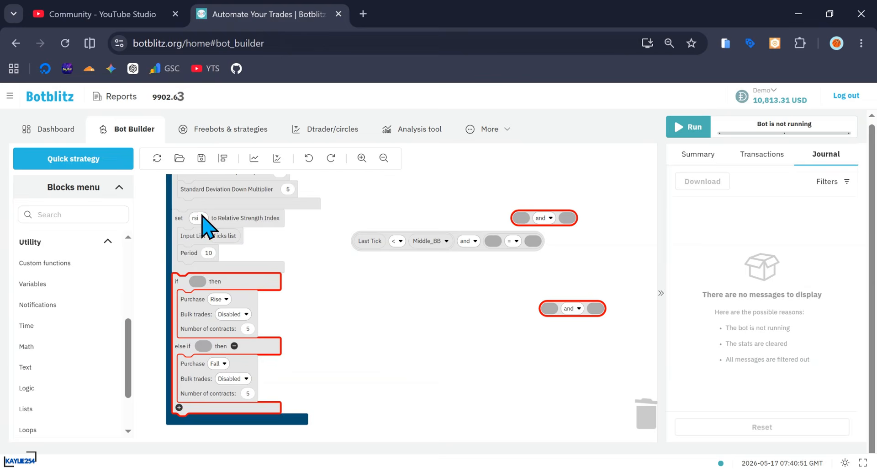
{"action": "left_click", "coordinate": [145, 10]}
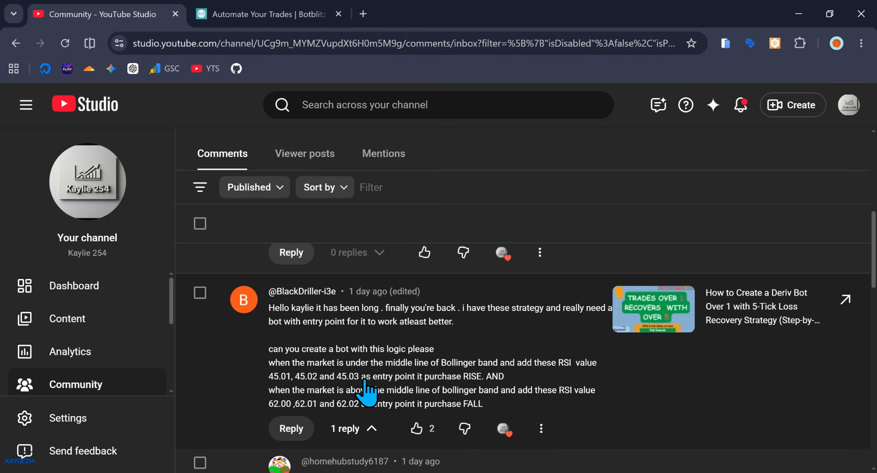
{"action": "left_click", "coordinate": [274, 15]}
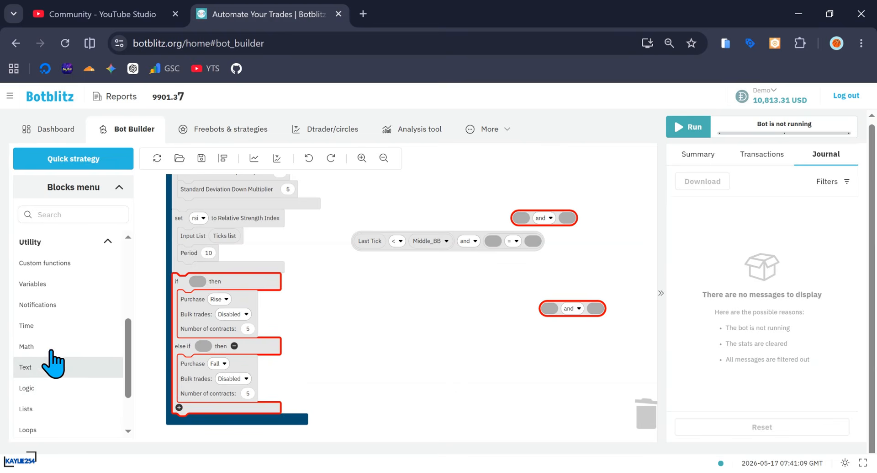
Step: Insert the rsi variable into the first slot of the empty comparison and set its operator to ≥
{"action": "left_click", "coordinate": [60, 284]}
{"action": "left_click_drag", "start_coordinate": [180, 389], "coordinate": [489, 260]}
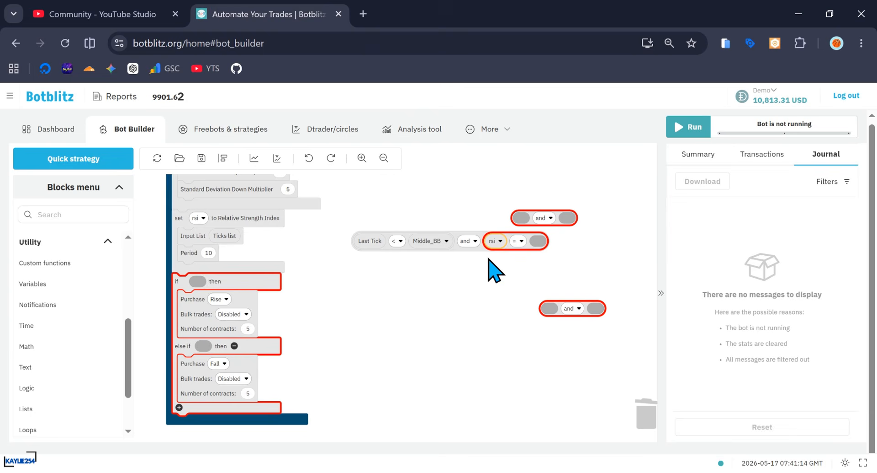
{"action": "left_click", "coordinate": [521, 242]}
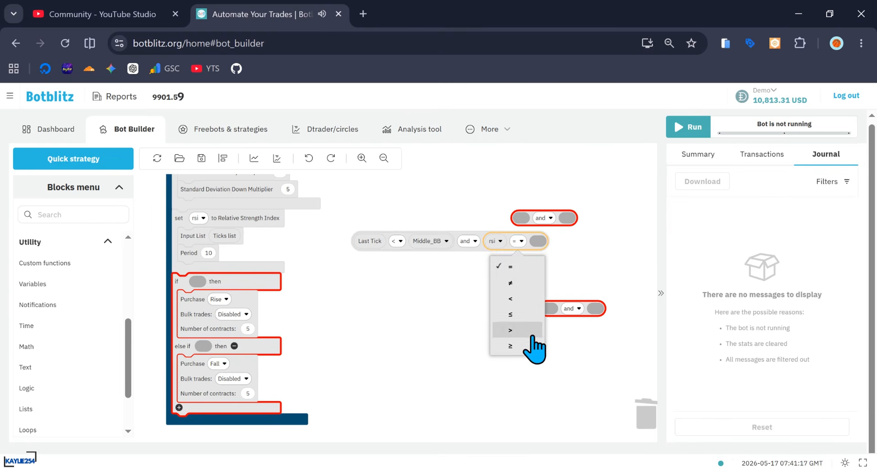
{"action": "left_click", "coordinate": [529, 349]}
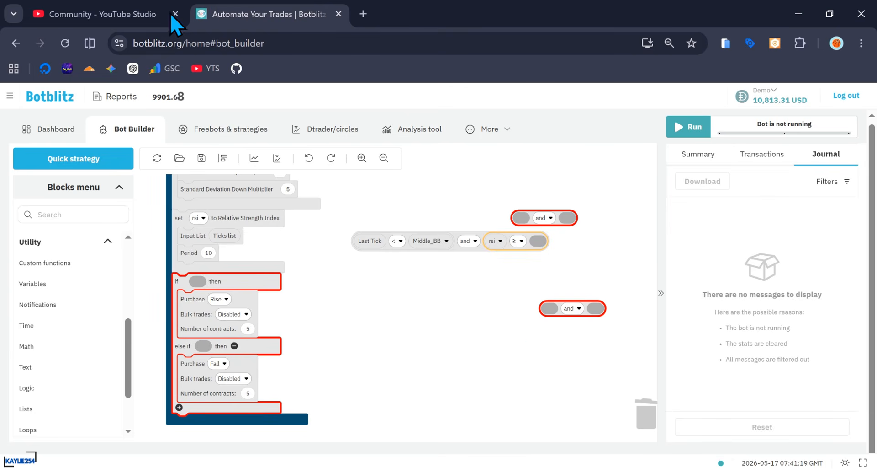
Step: Recheck the lowest Rise RSI value in the YouTube Studio comment and add a Number block of 45.01 to the rsi comparison in Botblitz
{"action": "left_click", "coordinate": [155, 11]}
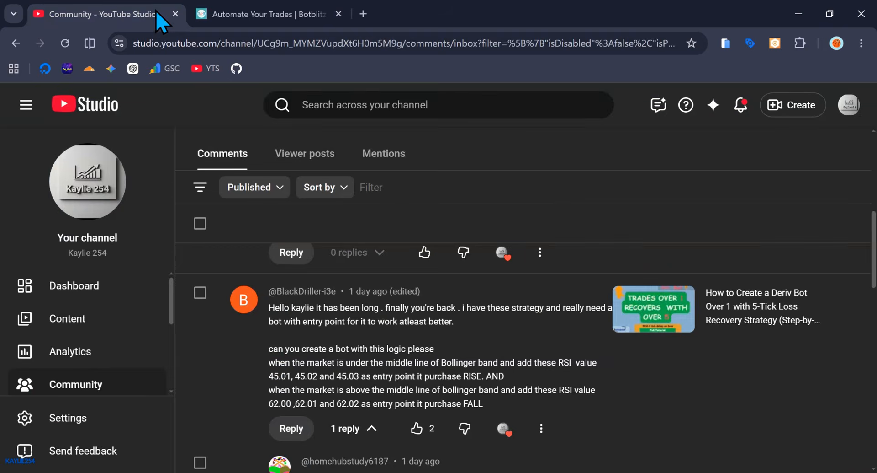
{"action": "left_click", "coordinate": [259, 12]}
{"action": "left_click", "coordinate": [46, 351]}
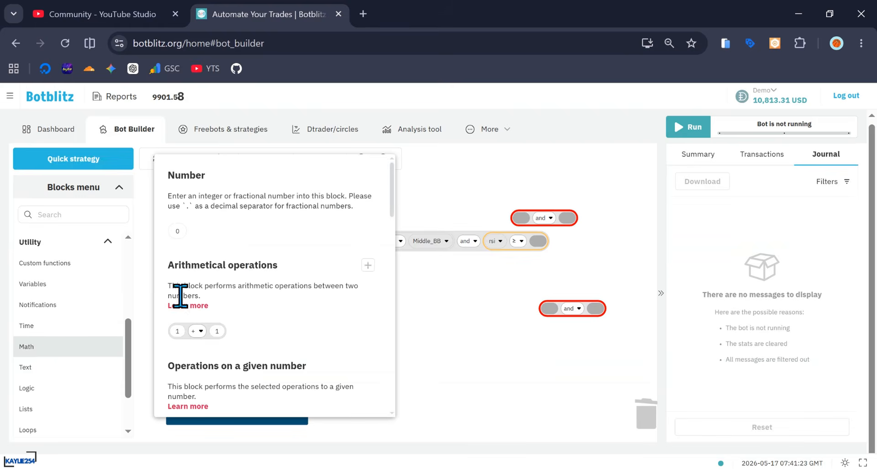
{"action": "left_click_drag", "start_coordinate": [172, 231], "coordinate": [540, 245]}
{"action": "left_click", "coordinate": [539, 241]}
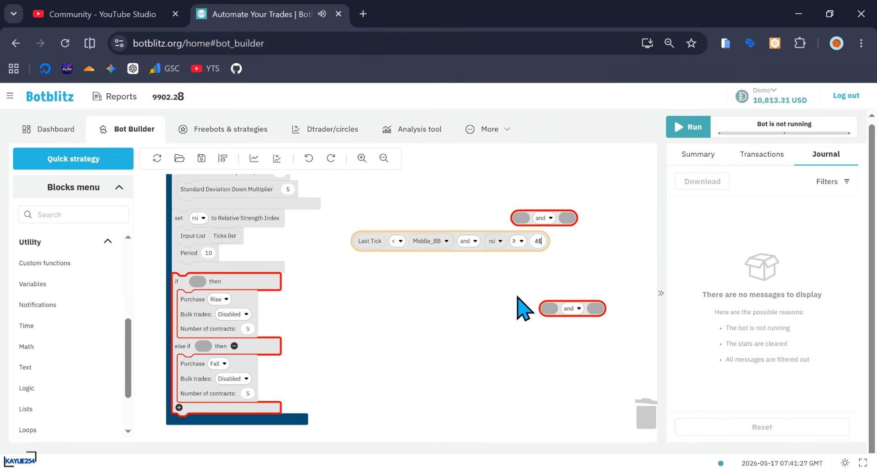
{"action": "type", "text": "45.01"}
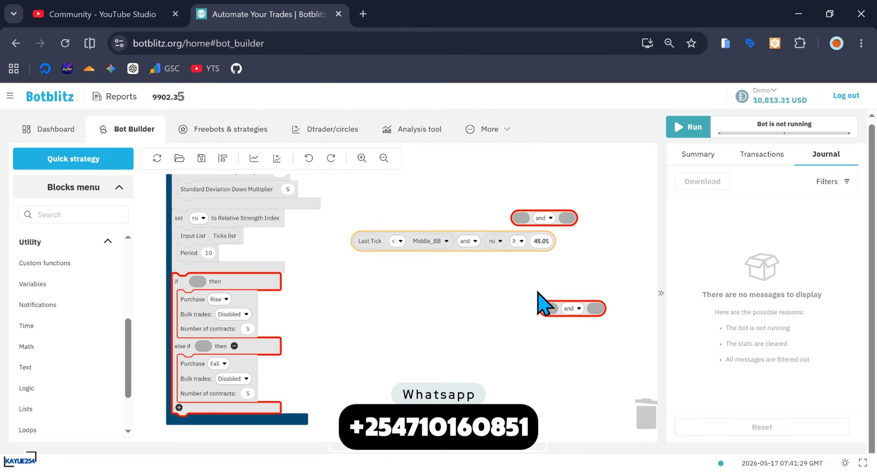
Step: Nest a spare "and" block in the second slot of the condition's "and", with the rsi ≥ 45.01 comparison in its first slot
{"action": "left_click_drag", "start_coordinate": [516, 241], "coordinate": [450, 290]}
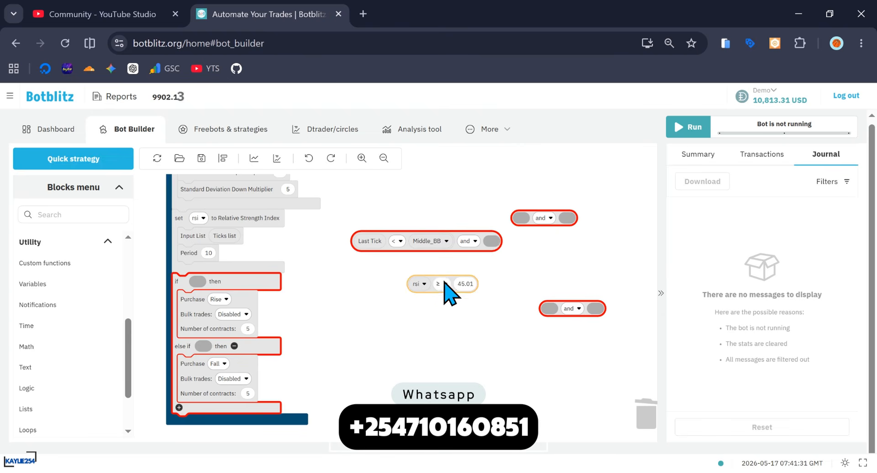
{"action": "left_click_drag", "start_coordinate": [536, 219], "coordinate": [514, 245]}
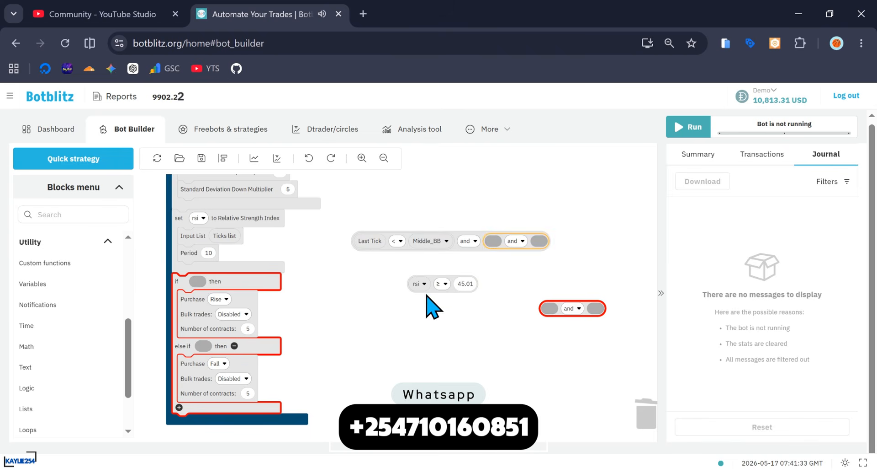
{"action": "left_click_drag", "start_coordinate": [441, 284], "coordinate": [525, 235]}
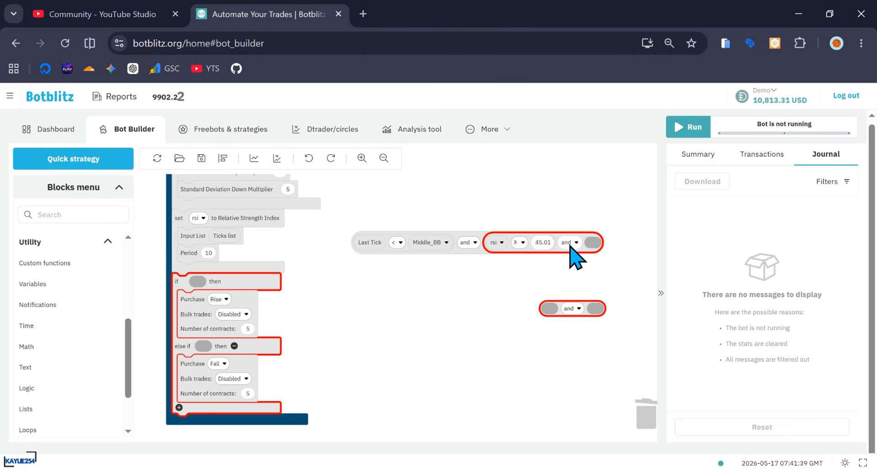
Step: Duplicate the rsi ≥ 45.01 comparison and place the copy in the empty second slot of the nested "and" block
{"action": "right_click", "coordinate": [519, 242]}
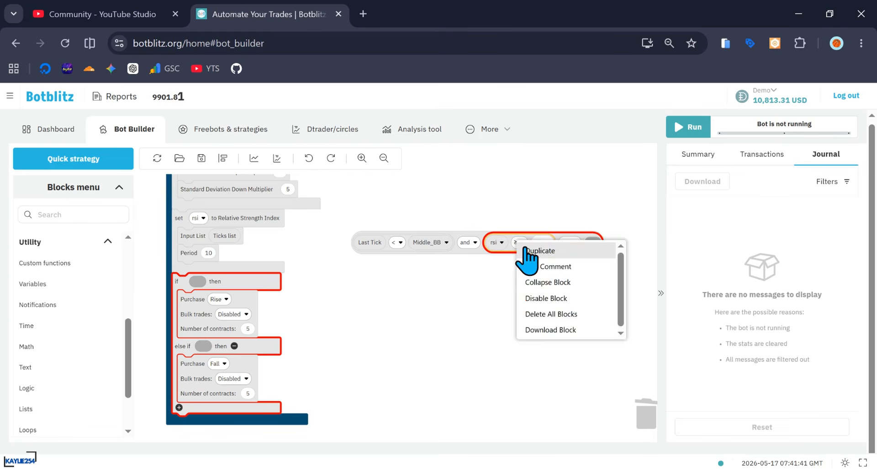
{"action": "left_click", "coordinate": [530, 250]}
{"action": "left_click_drag", "start_coordinate": [522, 267], "coordinate": [619, 243]}
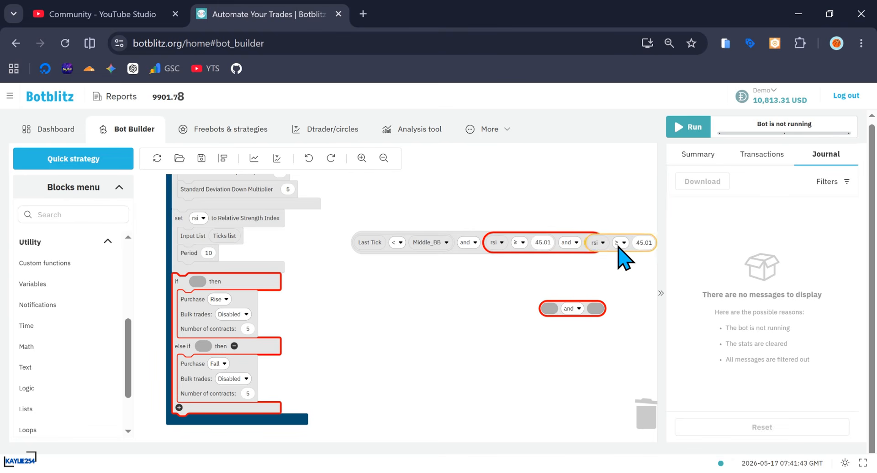
Step: Change the duplicated rsi comparison to ≤ 45.03, rechecking the highest Rise RSI value in the YouTube Studio comment
{"action": "left_click", "coordinate": [560, 227]}
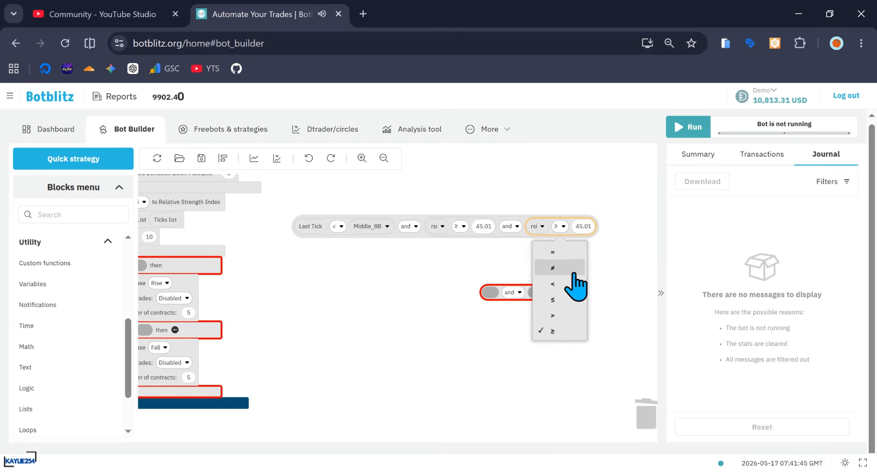
{"action": "left_click", "coordinate": [553, 300]}
{"action": "left_click", "coordinate": [587, 227]}
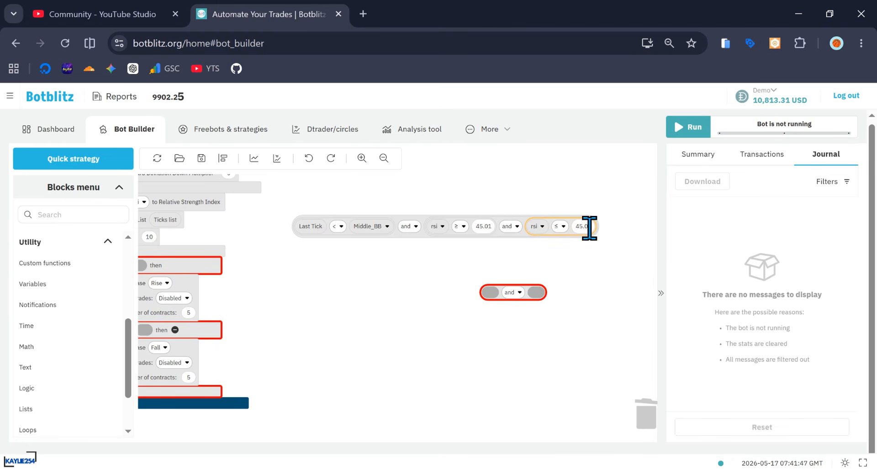
{"action": "left_click", "coordinate": [137, 12]}
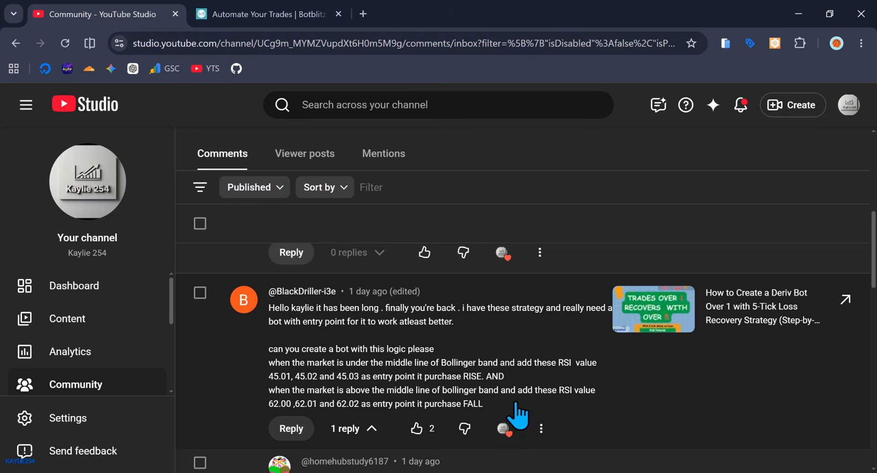
{"action": "left_click", "coordinate": [270, 16]}
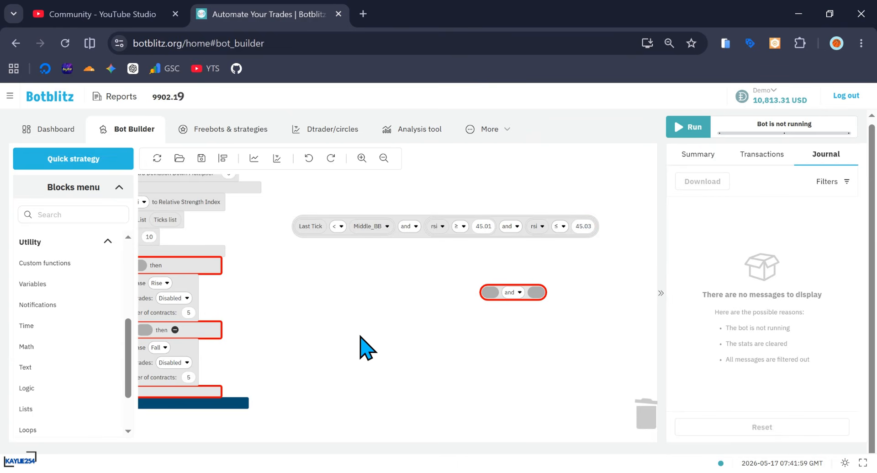
{"action": "left_click_drag", "start_coordinate": [360, 346], "coordinate": [409, 344]}
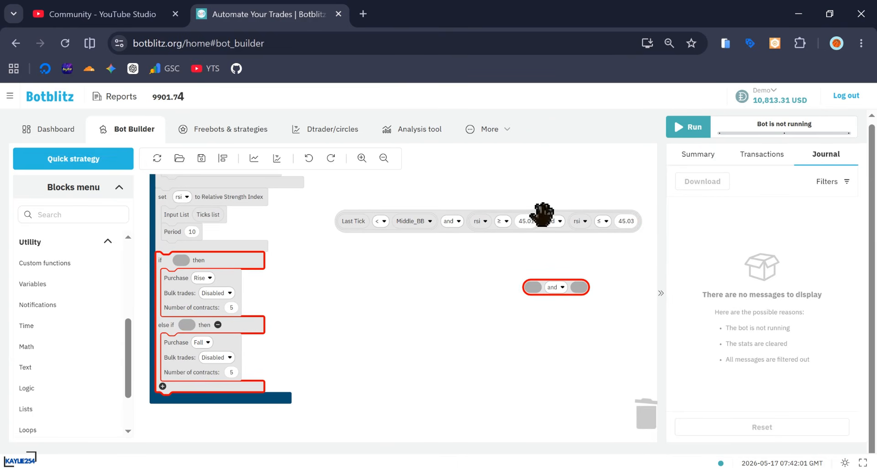
Step: Check the and/or options of the operator joining the rsi comparisons and delete the leftover empty "and" block
{"action": "left_click", "coordinate": [554, 221]}
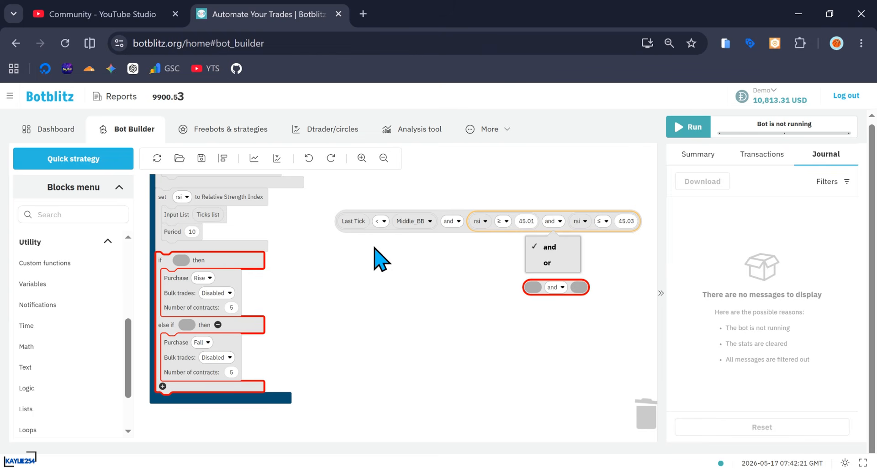
{"action": "left_click", "coordinate": [514, 286]}
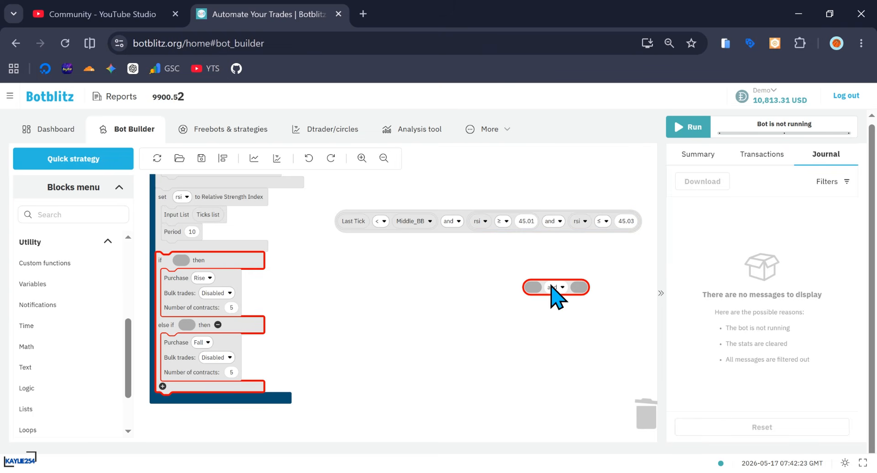
{"action": "left_click", "coordinate": [553, 287]}
{"action": "key", "text": "Escape"}
{"action": "key", "text": "Delete"}
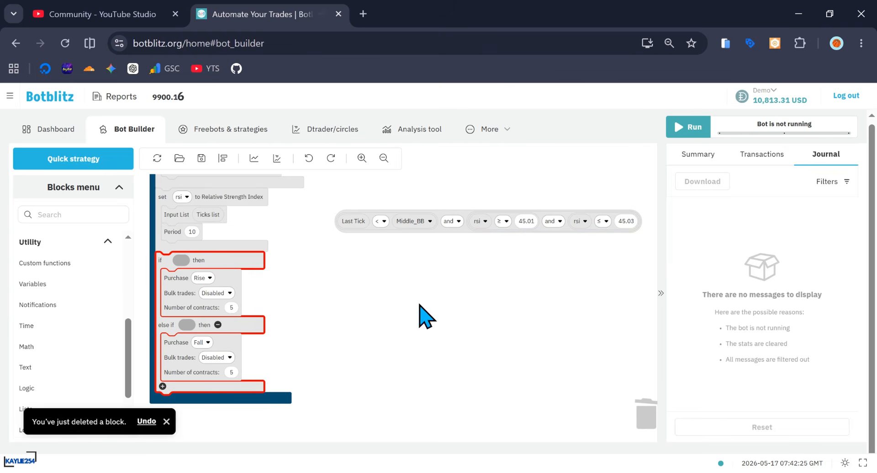
Step: Recheck the Rise rule in the YouTube Studio comment and place the complete condition in the "if" slot in Botblitz
{"action": "left_click", "coordinate": [137, 14]}
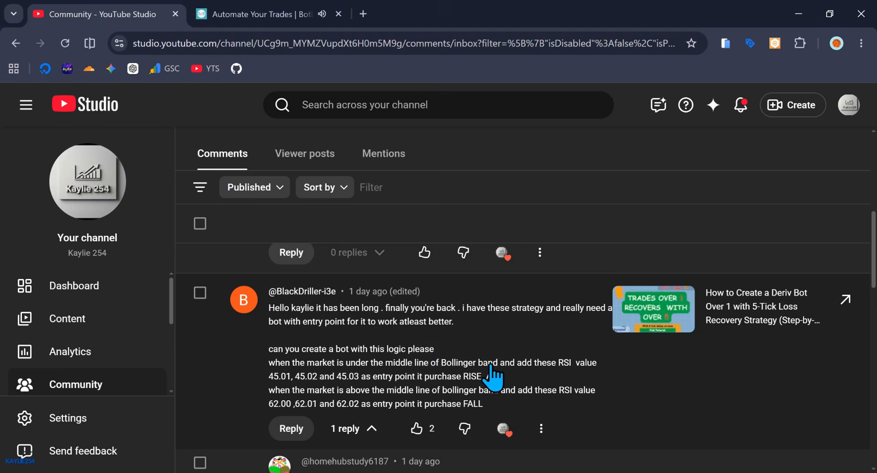
{"action": "left_click", "coordinate": [231, 14]}
{"action": "scroll", "coordinate": [441, 274], "scroll_direction": "down", "scroll_amount": 2}
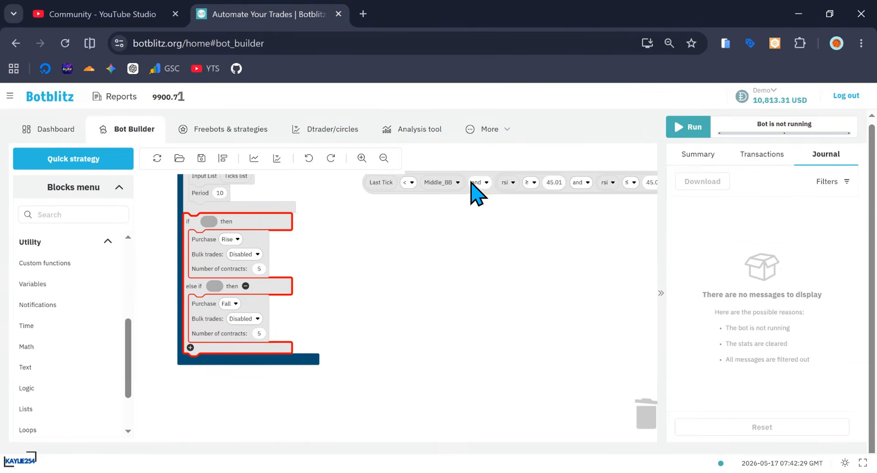
{"action": "left_click_drag", "start_coordinate": [471, 181], "coordinate": [326, 224]}
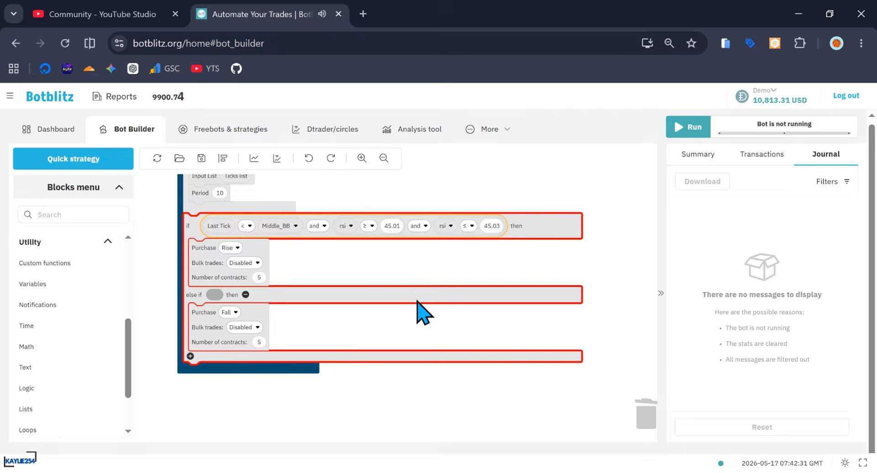
Step: Duplicate the complete Rise condition and place the copy in the empty "else if" slot above the Fall purchase
{"action": "left_click", "coordinate": [417, 300]}
{"action": "right_click", "coordinate": [324, 235]}
{"action": "left_click", "coordinate": [337, 242]}
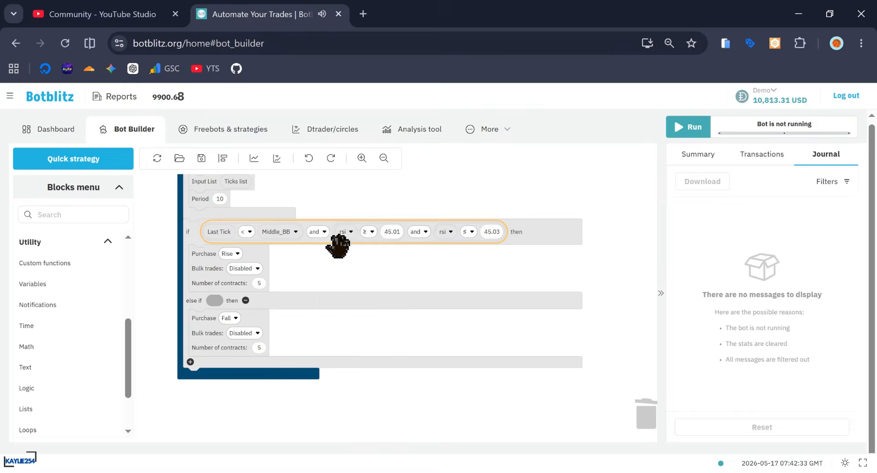
{"action": "left_click_drag", "start_coordinate": [329, 254], "coordinate": [325, 301]}
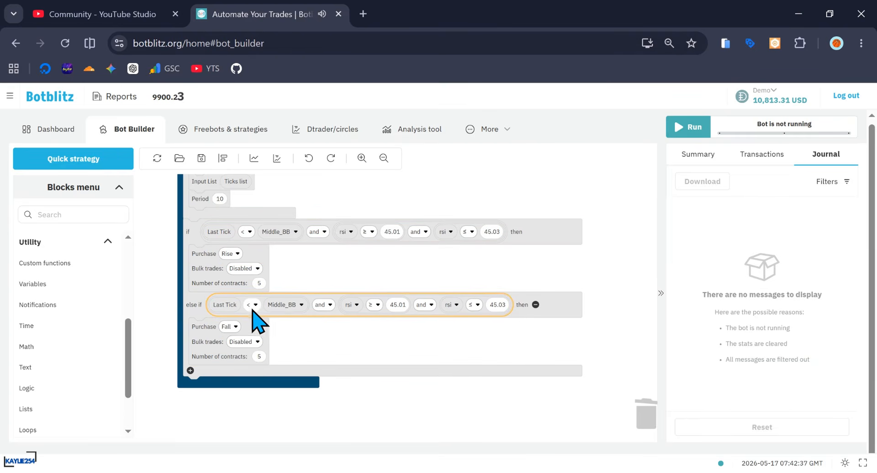
Step: Recheck the Fall rule in the YouTube Studio comment and set the "else if" Last Tick operator to > in Botblitz
{"action": "left_click", "coordinate": [117, 21]}
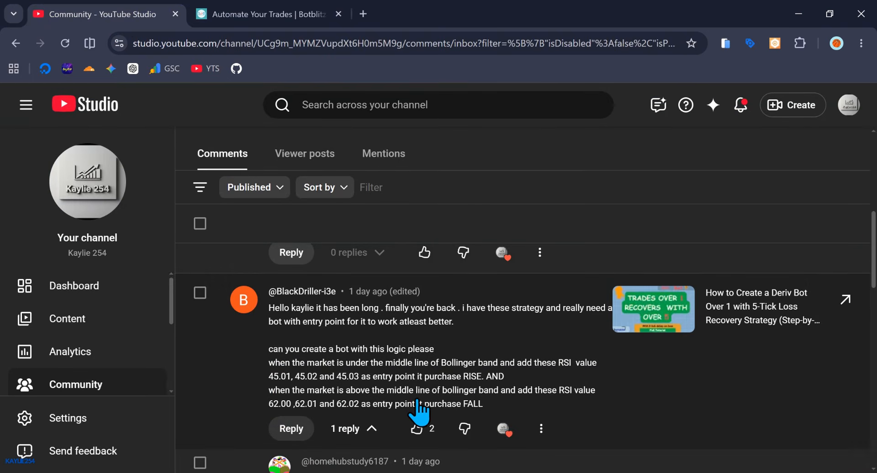
{"action": "left_click", "coordinate": [281, 20]}
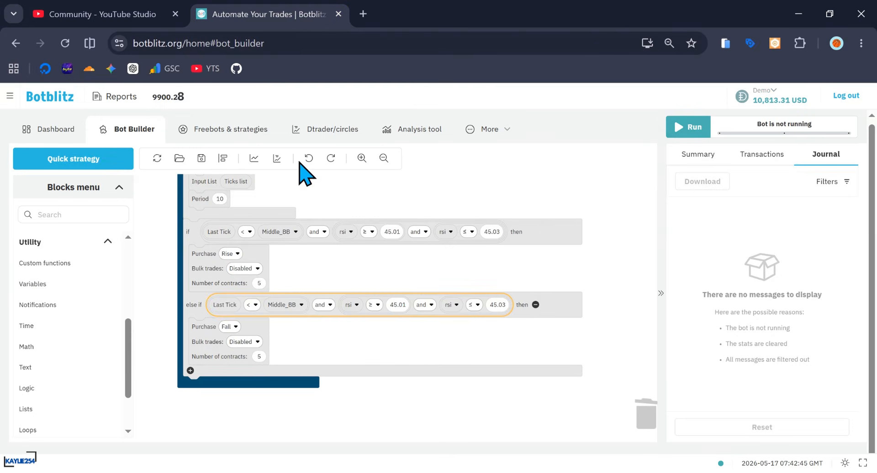
{"action": "left_click", "coordinate": [254, 306]}
{"action": "left_click", "coordinate": [249, 409]}
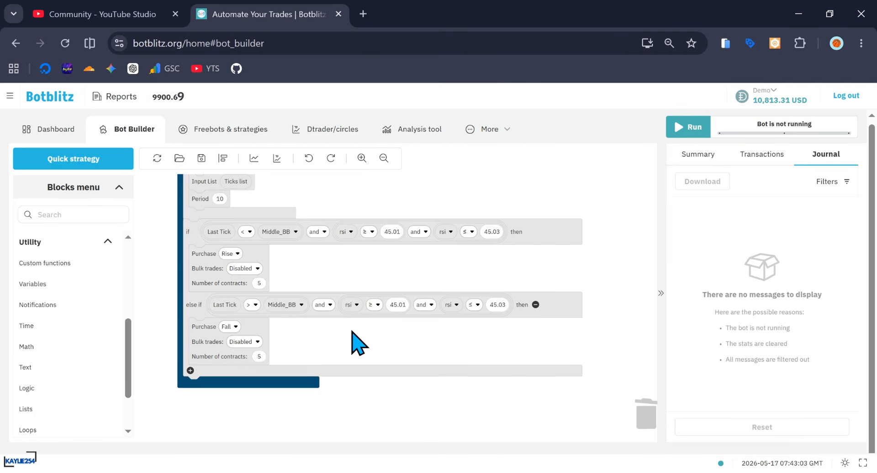
Step: Recheck the Fall RSI values in the YouTube Studio comment and set the "else if" rsi limits to ≥ 62 and ≤ 62.02
{"action": "left_click", "coordinate": [129, 18]}
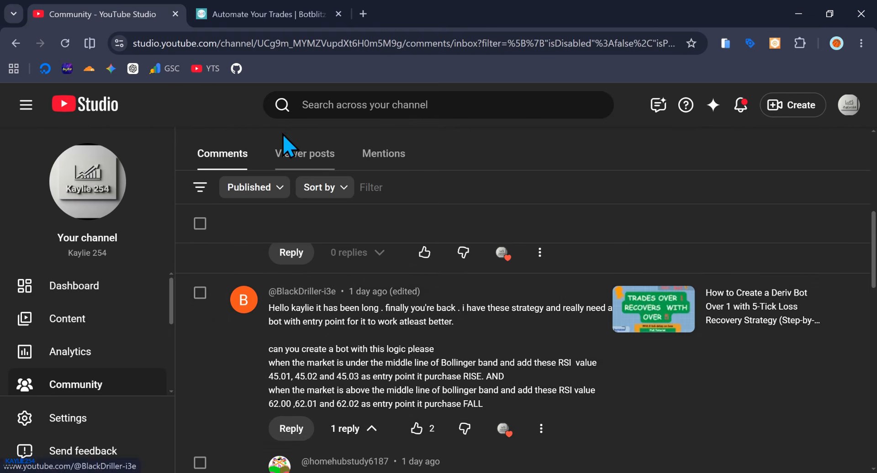
{"action": "left_click", "coordinate": [261, 18]}
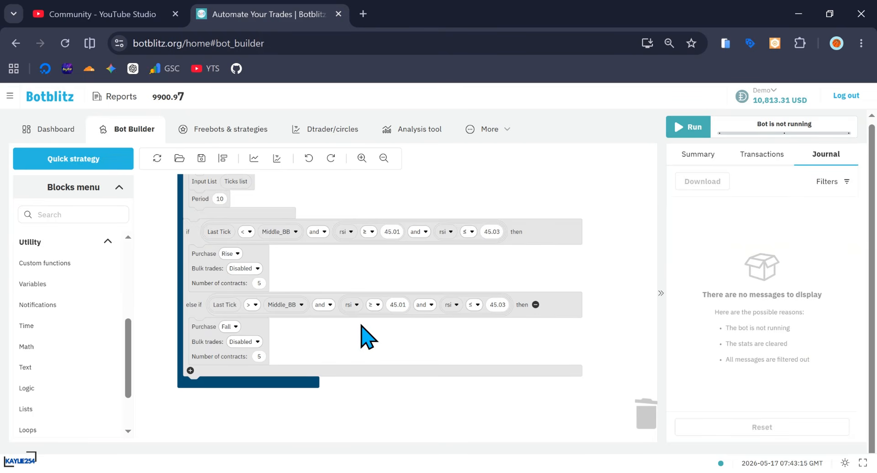
{"action": "left_click", "coordinate": [396, 304]}
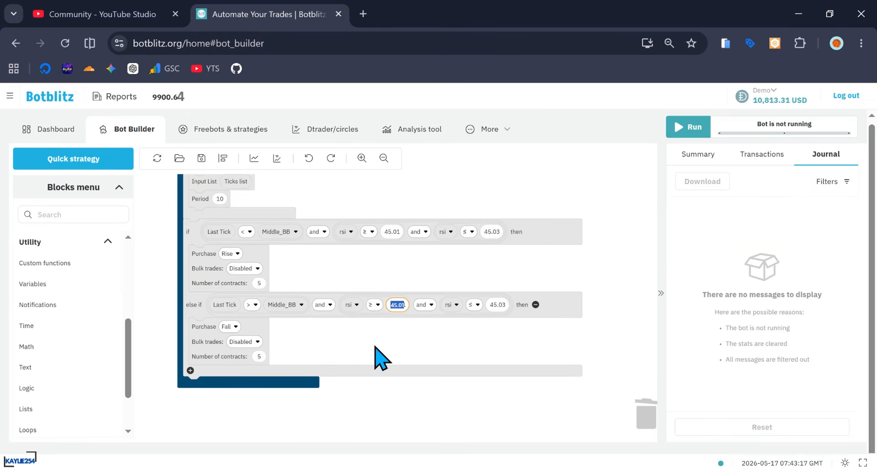
{"action": "type", "text": "6"}
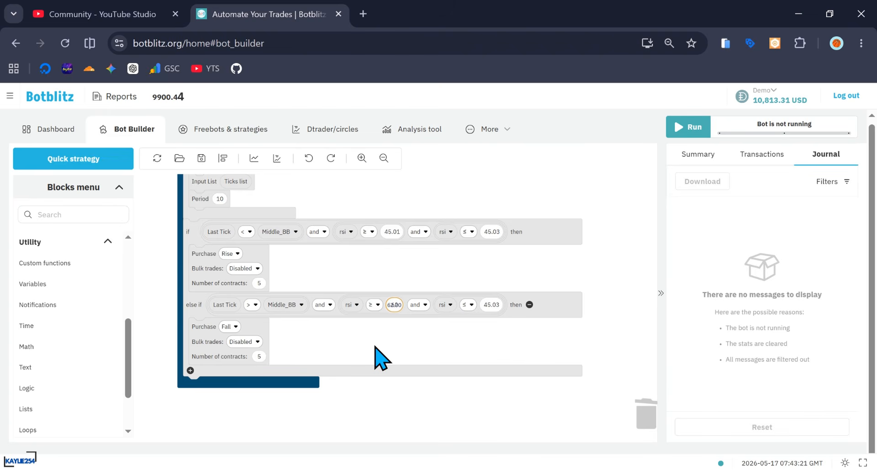
{"action": "left_click", "coordinate": [425, 348]}
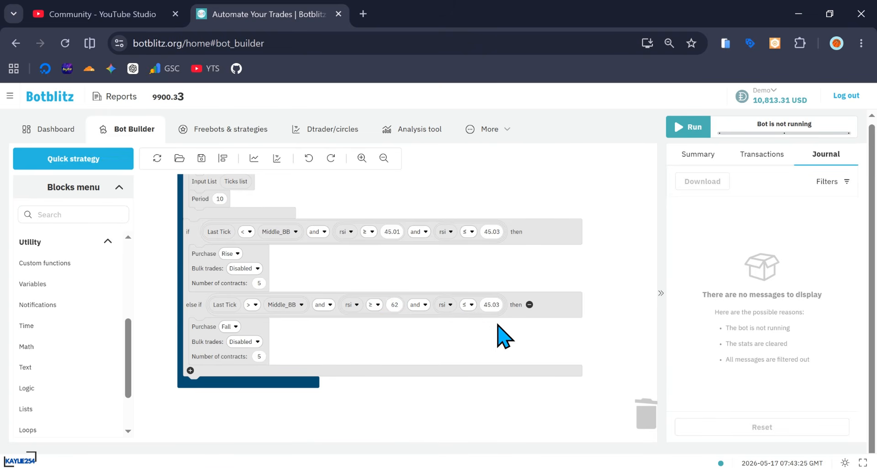
{"action": "left_click", "coordinate": [496, 305]}
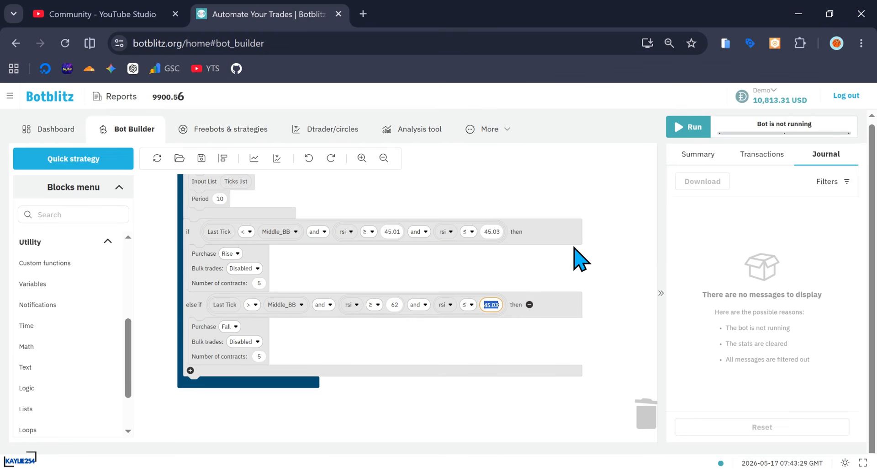
{"action": "type", "text": "62"}
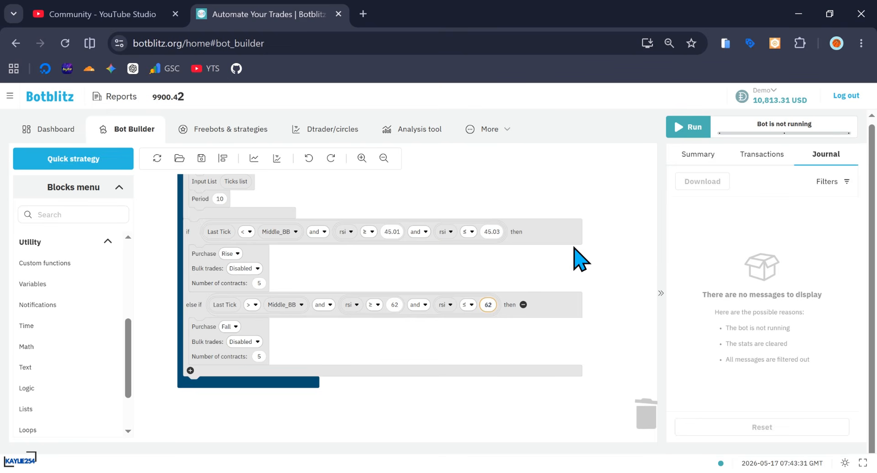
{"action": "type", "text": ".02"}
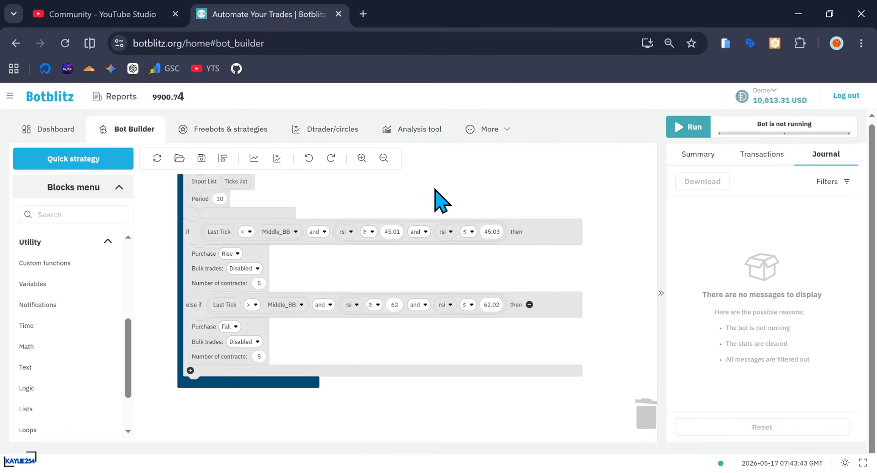
Step: Review the Bollinger Bands, RSI and if/else-if purchase blocks, including the and/or options in the Fall condition
{"action": "scroll", "coordinate": [440, 200], "scroll_direction": "up", "scroll_amount": 5}
{"action": "left_click_drag", "start_coordinate": [461, 314], "coordinate": [492, 299]}
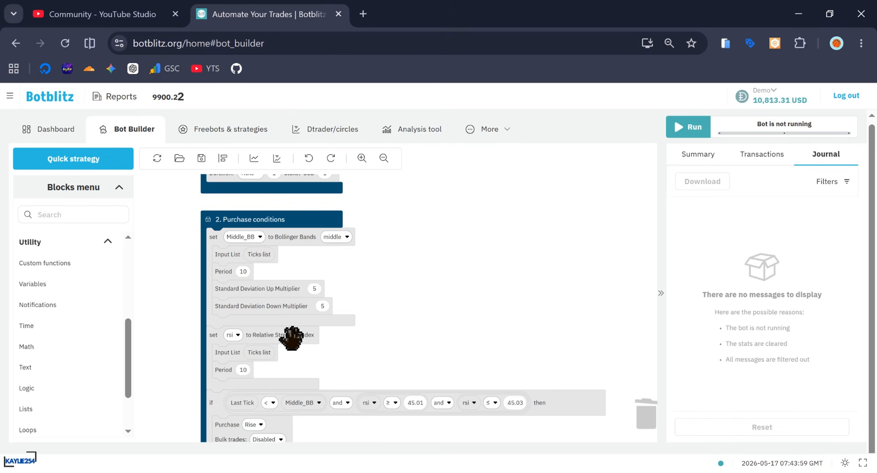
{"action": "scroll", "coordinate": [392, 290], "scroll_direction": "down", "scroll_amount": 4}
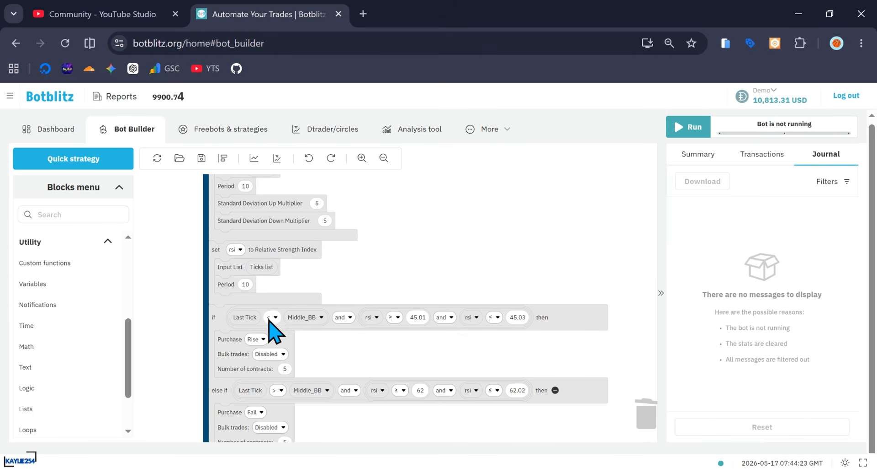
{"action": "left_click_drag", "start_coordinate": [349, 343], "coordinate": [347, 240]}
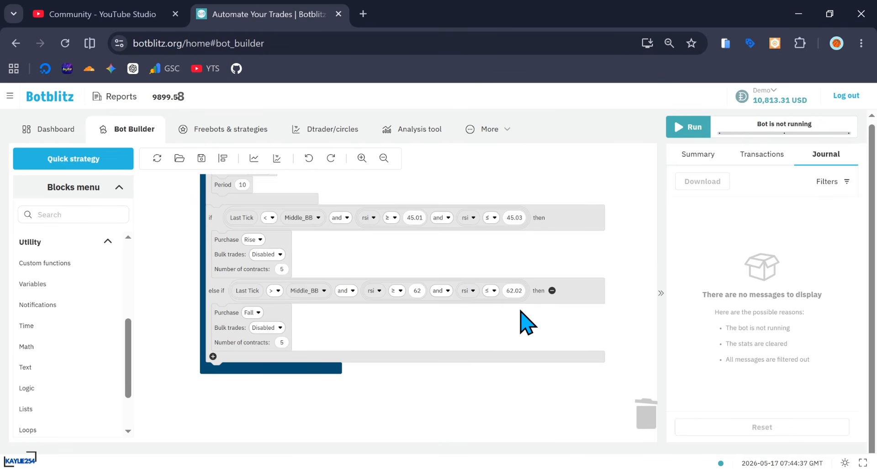
{"action": "left_click", "coordinate": [437, 290]}
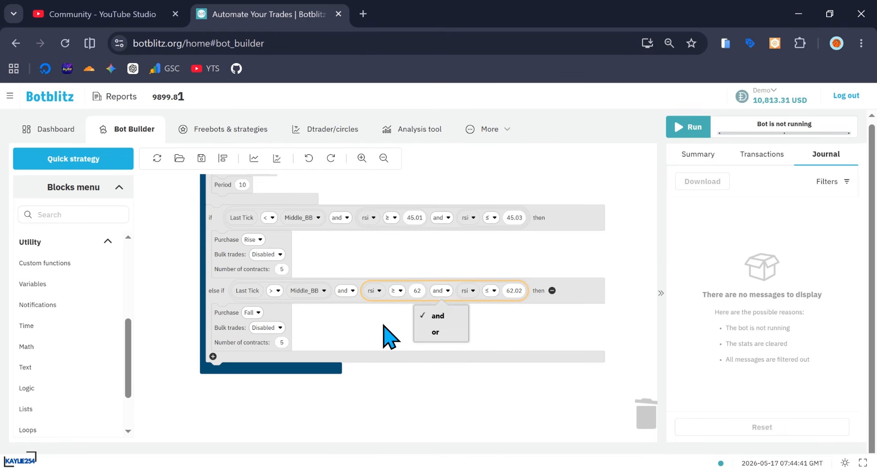
{"action": "left_click", "coordinate": [406, 252]}
Step: Insert a Text join block between the RSI block and the "if" block, with "Last tick =" as its first item
{"action": "left_click_drag", "start_coordinate": [437, 187], "coordinate": [378, 303]}
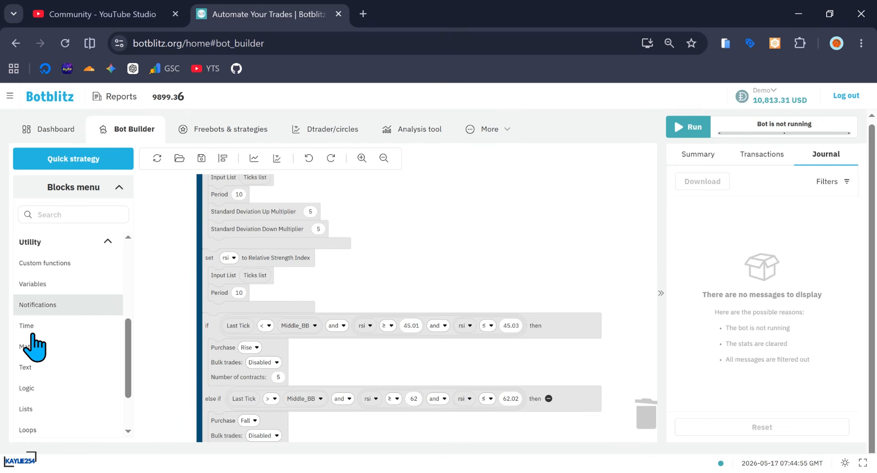
{"action": "left_click", "coordinate": [51, 370]}
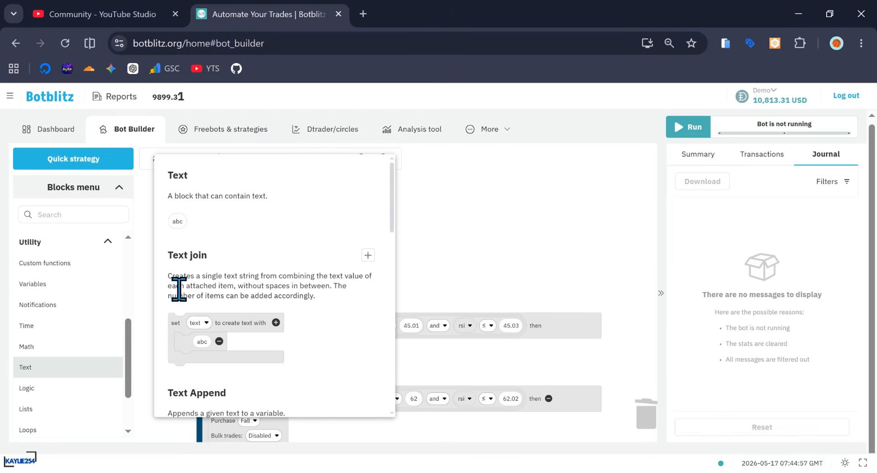
{"action": "mouse_move", "coordinate": [196, 329]}
{"action": "left_mouse_down"}
{"action": "mouse_move", "coordinate": [228, 332]}
{"action": "mouse_move", "coordinate": [222, 371]}
{"action": "mouse_move", "coordinate": [196, 345]}
{"action": "mouse_move", "coordinate": [202, 338]}
{"action": "left_mouse_up"}
{"action": "left_click", "coordinate": [234, 338]}
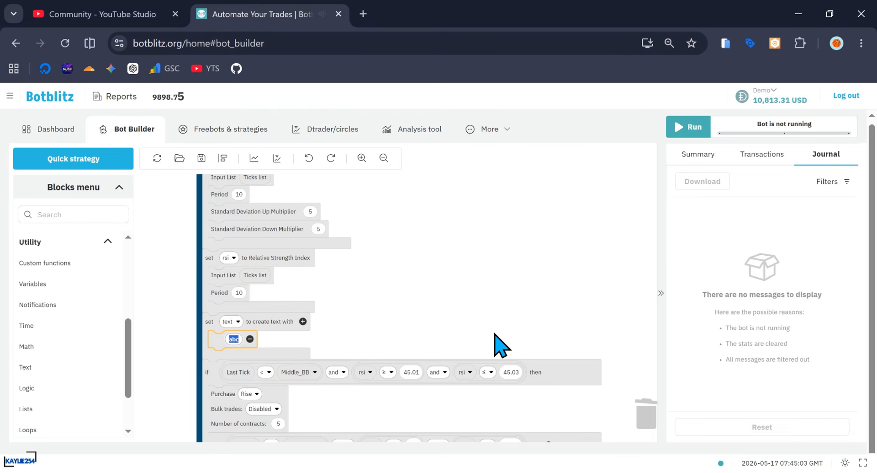
{"action": "type", "text": "Last tick ="}
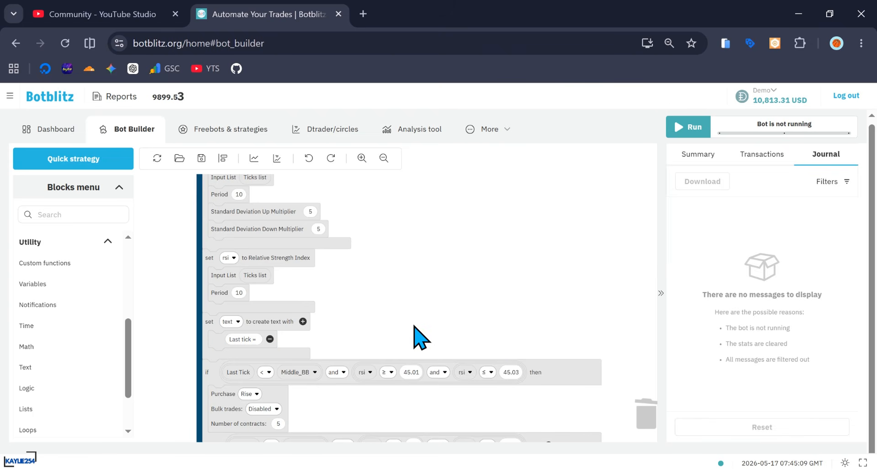
Step: Add a second item to the text block and fill it with a duplicate of the condition's Last Tick block
{"action": "left_click", "coordinate": [303, 321]}
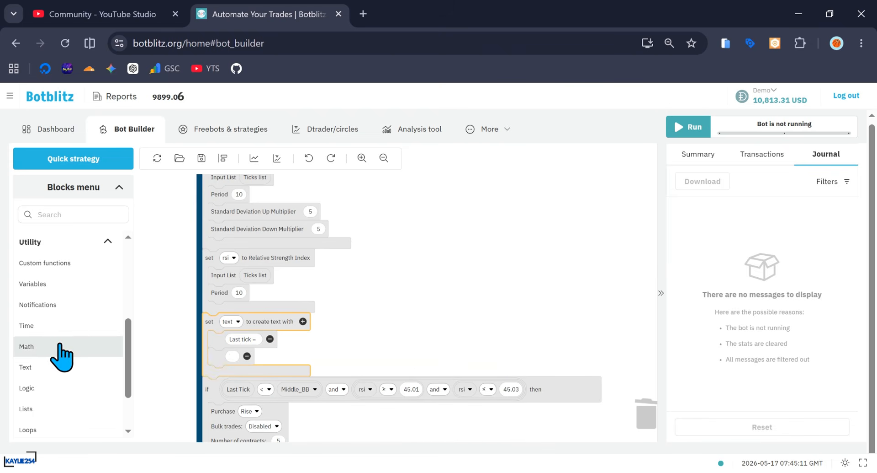
{"action": "right_click", "coordinate": [251, 391]}
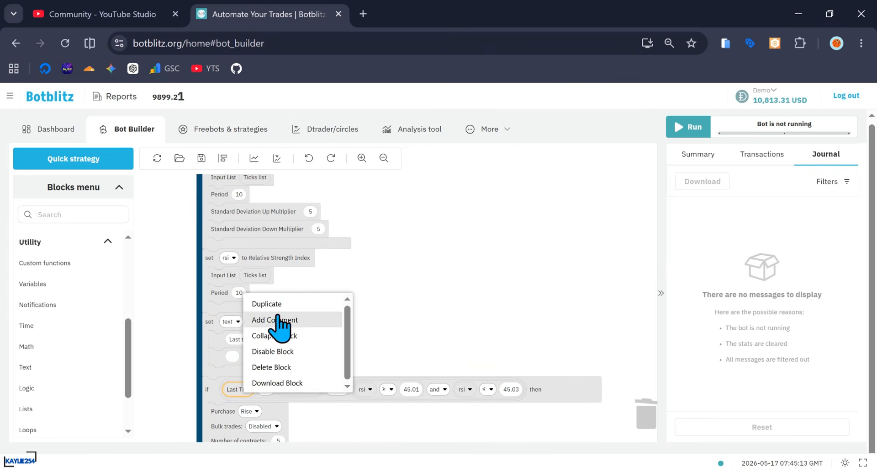
{"action": "left_click", "coordinate": [267, 304]}
{"action": "left_click_drag", "start_coordinate": [249, 400], "coordinate": [240, 351]}
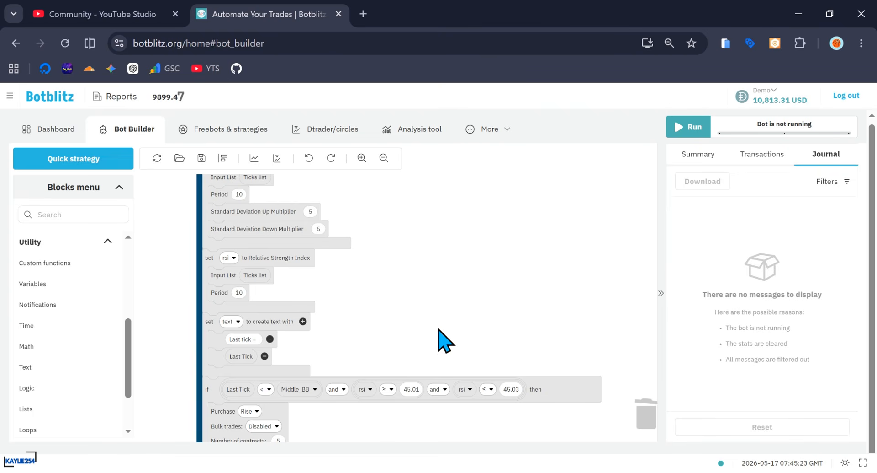
Step: Add more items to the text block and insert a duplicate of the "Last tick =" item third, changing its text to "||"
{"action": "scroll", "coordinate": [389, 336], "scroll_direction": "down", "scroll_amount": 2}
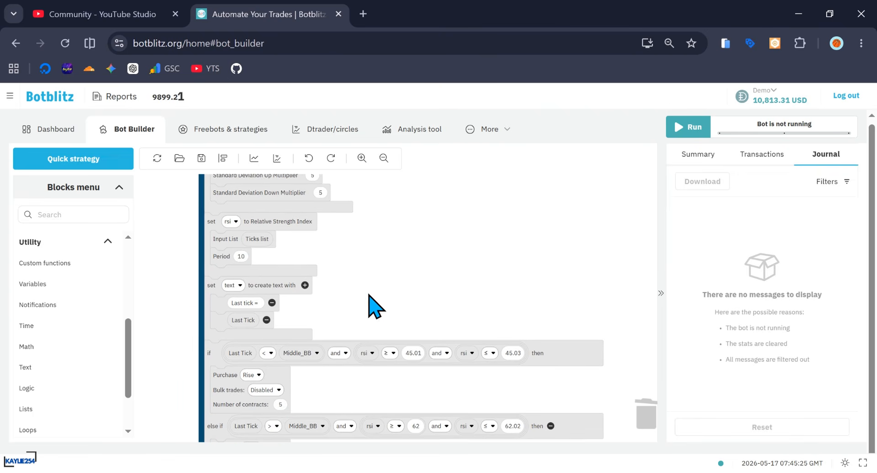
{"action": "left_click", "coordinate": [305, 284]}
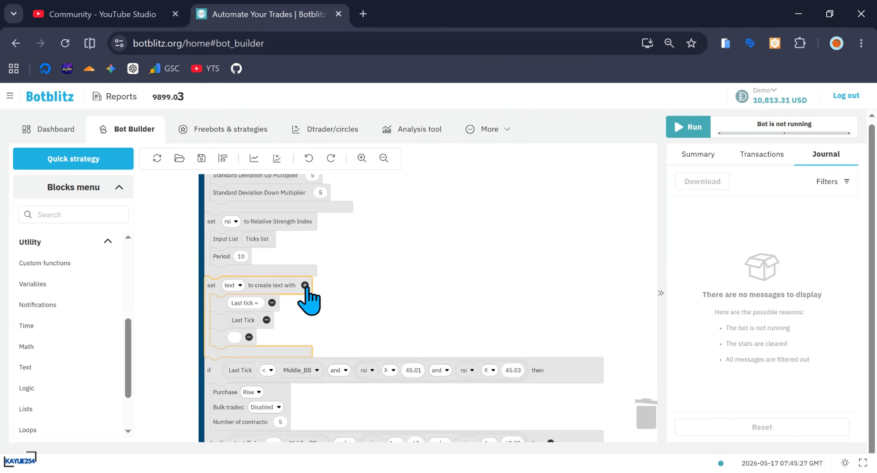
{"action": "left_click", "coordinate": [305, 284]}
{"action": "right_click", "coordinate": [229, 303]}
{"action": "left_click", "coordinate": [228, 318]}
{"action": "left_click_drag", "start_coordinate": [227, 315], "coordinate": [224, 337]}
{"action": "left_click", "coordinate": [249, 337]}
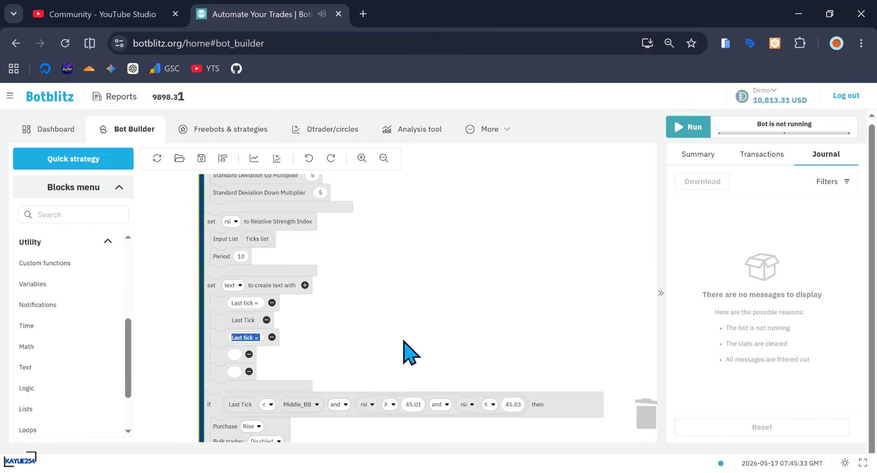
{"action": "key", "text": "BackSpace"}
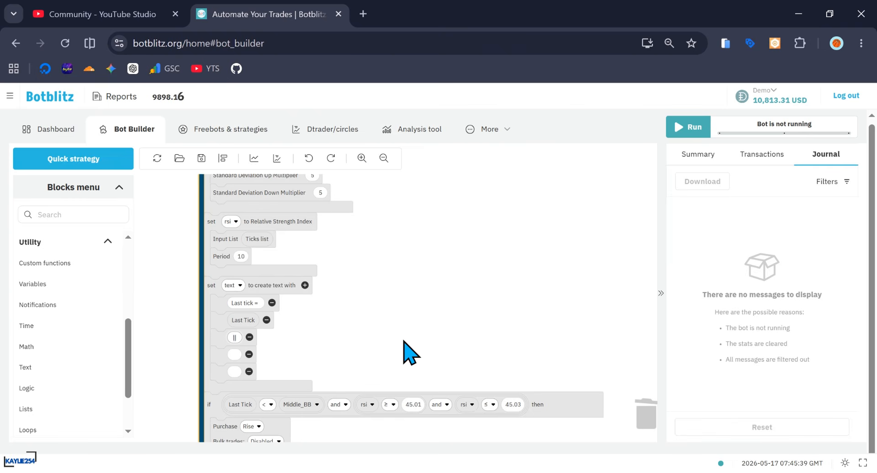
Step: Duplicate the "Last tick =" item, place it after the "||" separator, and change its text to "Middle_BB ="
{"action": "scroll", "coordinate": [380, 314], "scroll_direction": "down", "scroll_amount": 2}
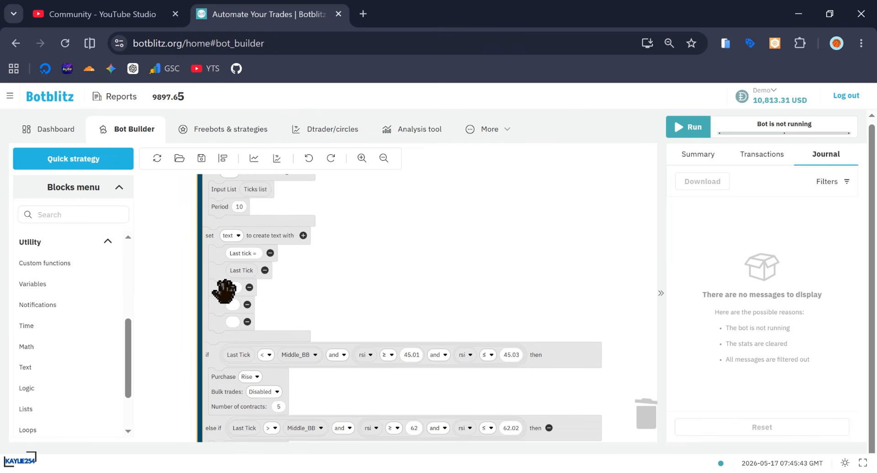
{"action": "right_click", "coordinate": [223, 254]}
{"action": "left_click", "coordinate": [235, 267]}
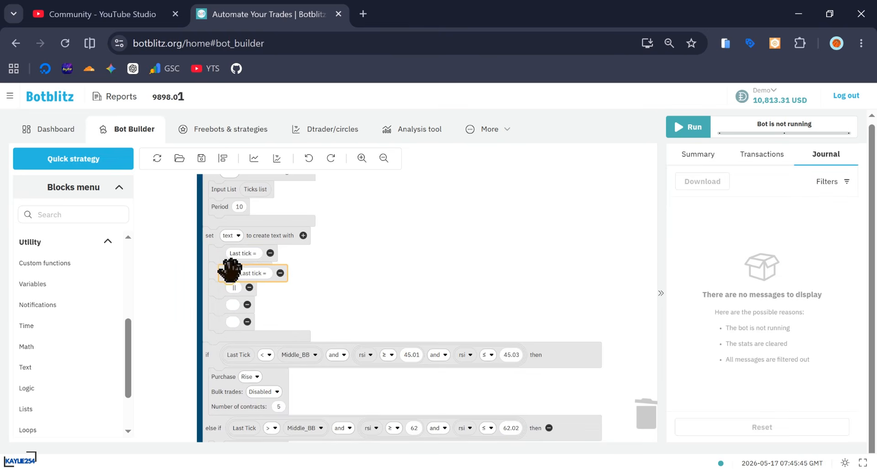
{"action": "left_click_drag", "start_coordinate": [231, 268], "coordinate": [223, 304]}
{"action": "left_click", "coordinate": [238, 304]}
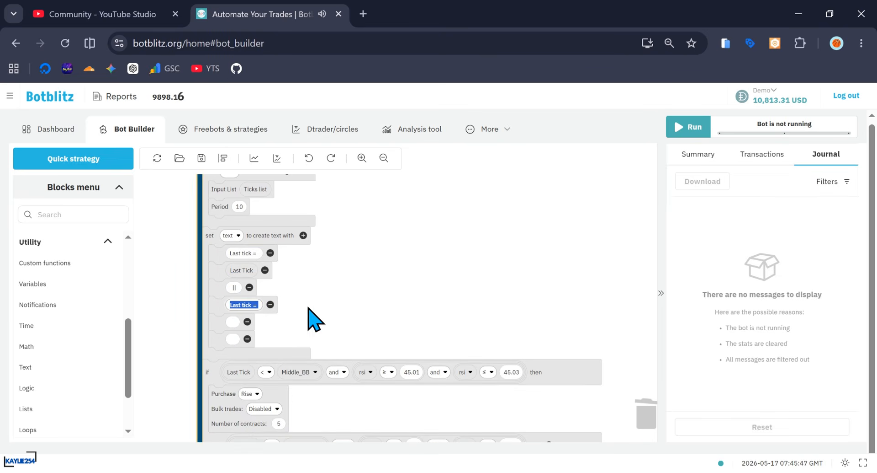
{"action": "type", "text": "Middle_BB"}
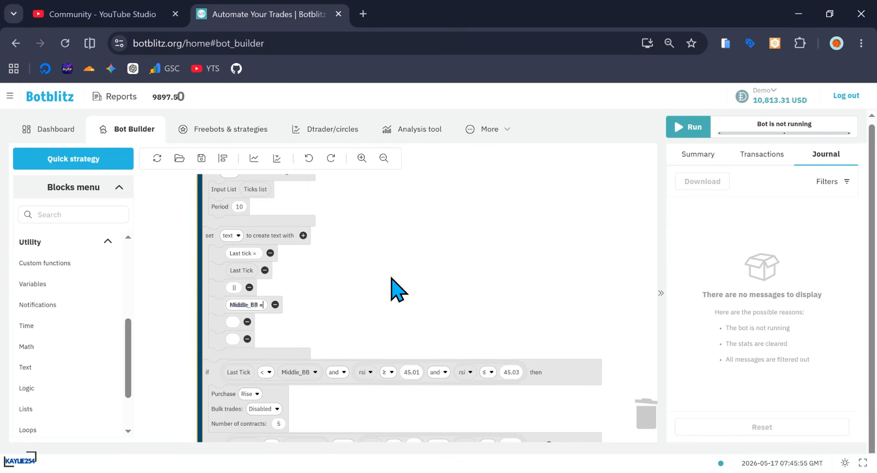
{"action": "left_click", "coordinate": [398, 289]}
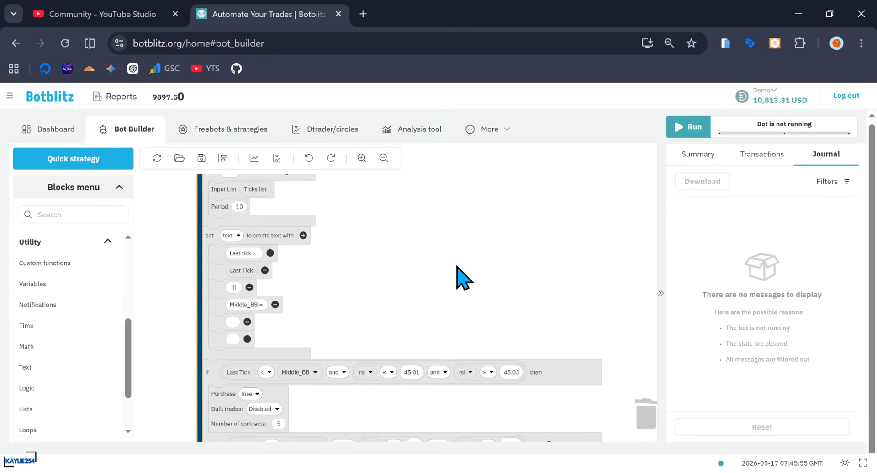
Step: Fill the item after "Middle_BB =" with a duplicate of the condition's Middle_BB variable and add a duplicate "||" separator below it
{"action": "right_click", "coordinate": [307, 371]}
{"action": "left_click", "coordinate": [324, 380]}
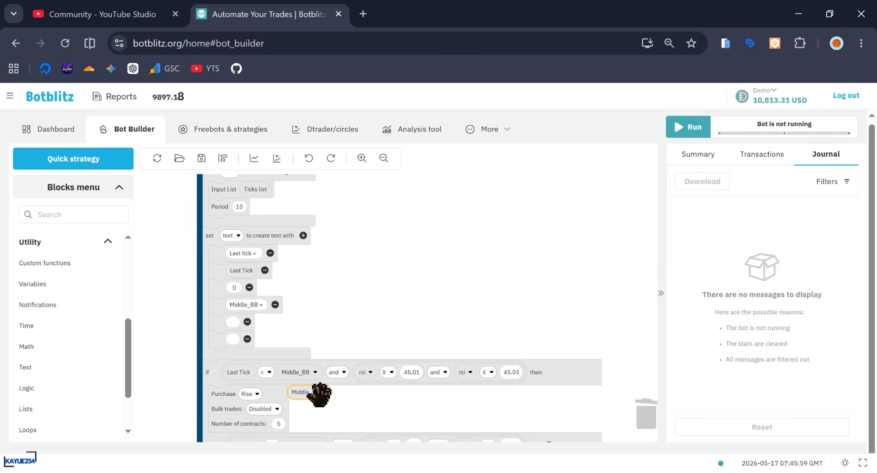
{"action": "left_click_drag", "start_coordinate": [319, 394], "coordinate": [268, 332]}
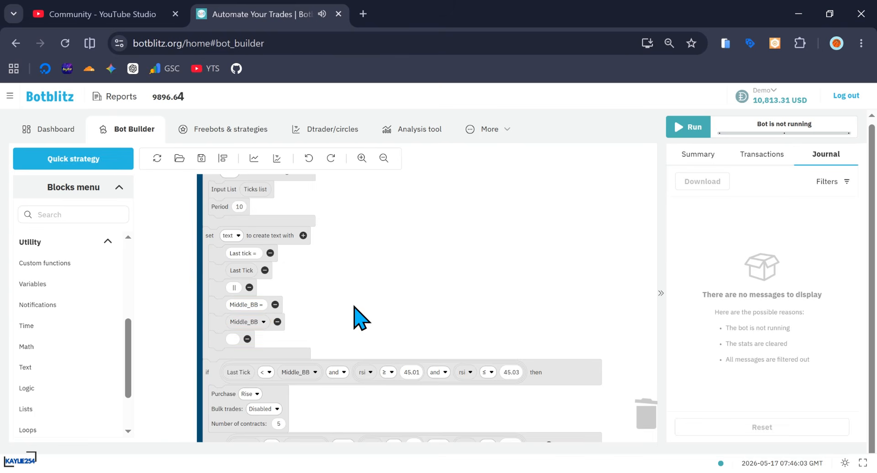
{"action": "scroll", "coordinate": [320, 306], "scroll_direction": "down", "scroll_amount": 1}
{"action": "right_click", "coordinate": [224, 267]}
{"action": "left_click", "coordinate": [230, 280]}
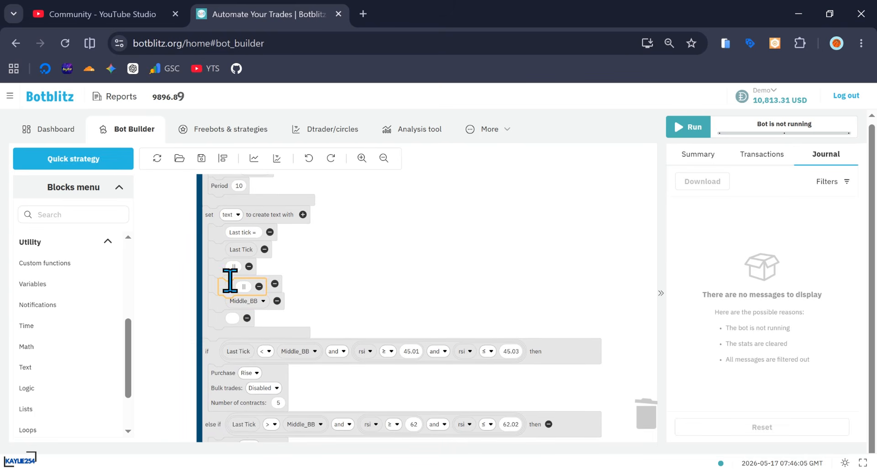
{"action": "left_click_drag", "start_coordinate": [230, 279], "coordinate": [245, 305]}
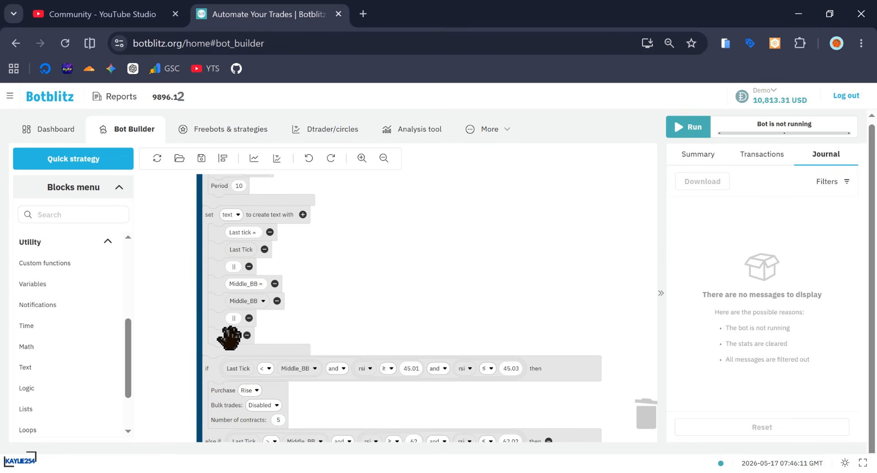
Step: Duplicate the "Middle_BB =" item after the second separator, change it to "RSI =", and fill the last item with a duplicate rsi variable
{"action": "right_click", "coordinate": [215, 289]}
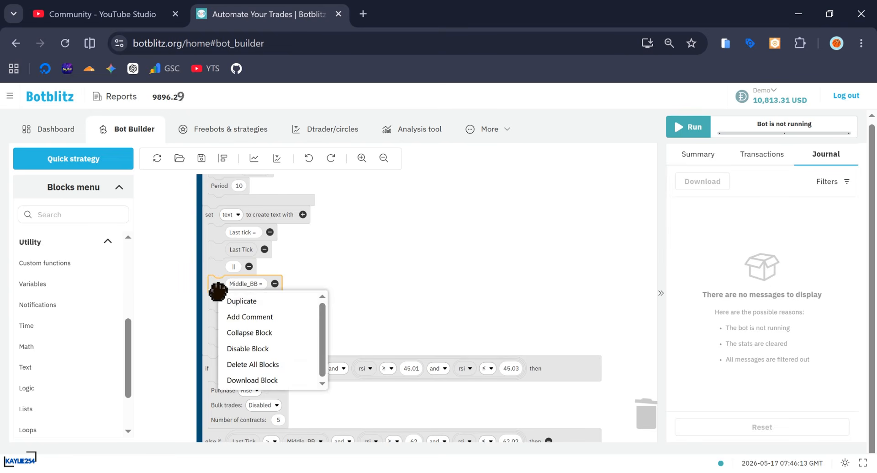
{"action": "left_click", "coordinate": [230, 299]}
{"action": "left_click_drag", "start_coordinate": [226, 303], "coordinate": [224, 337]}
{"action": "left_click", "coordinate": [239, 336]}
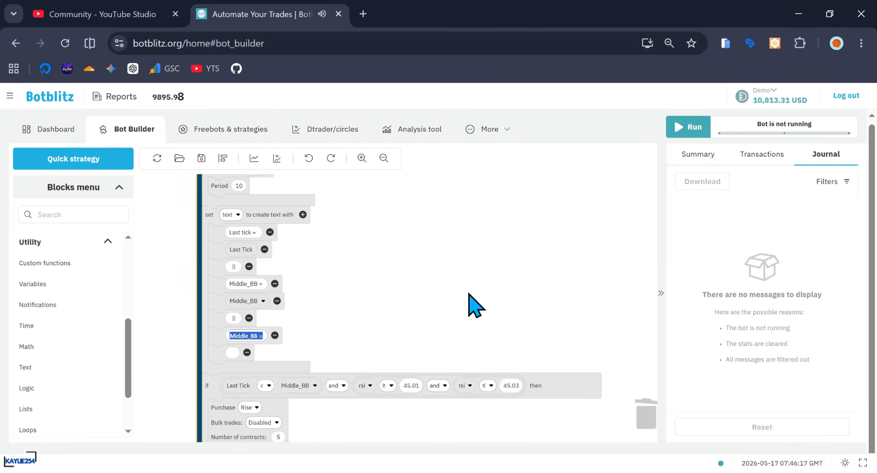
{"action": "type", "text": "RSI"}
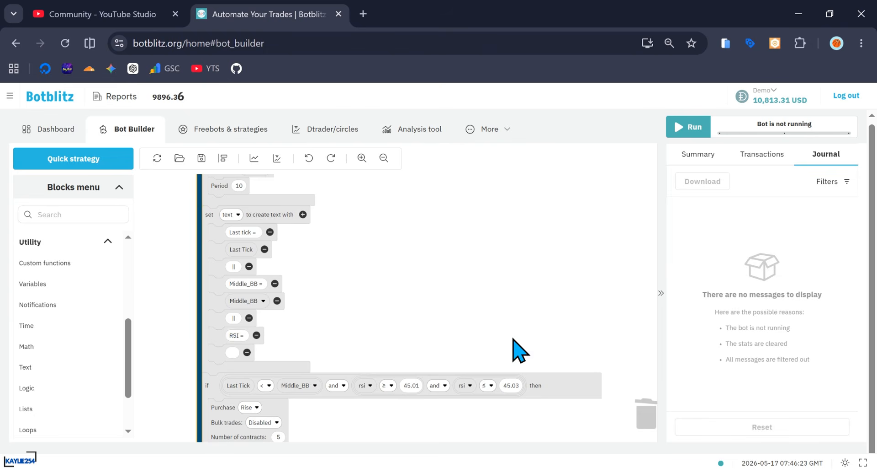
{"action": "right_click", "coordinate": [465, 391]}
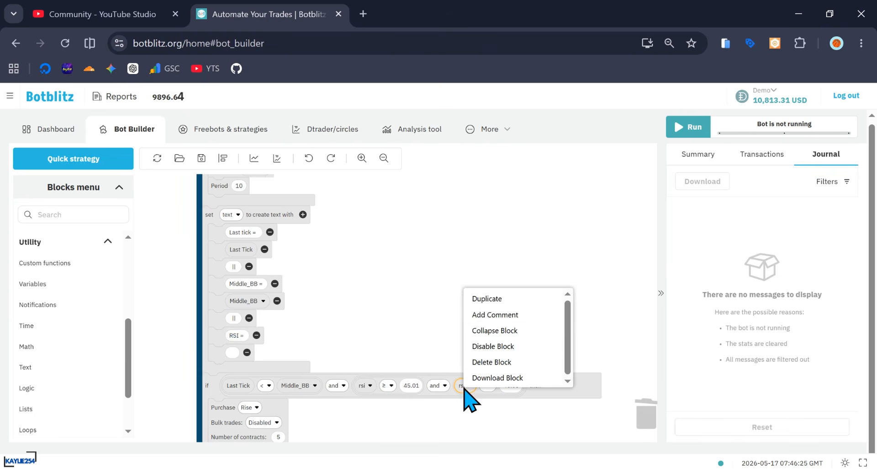
{"action": "left_click", "coordinate": [492, 315]}
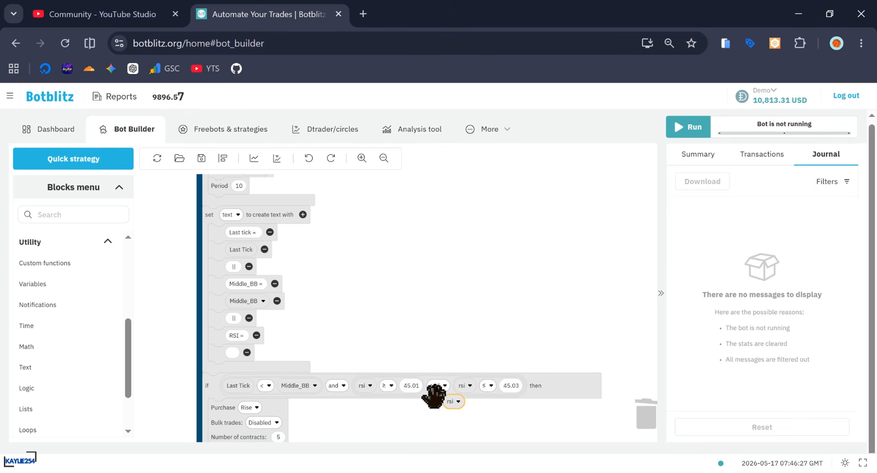
{"action": "left_click", "coordinate": [232, 353]}
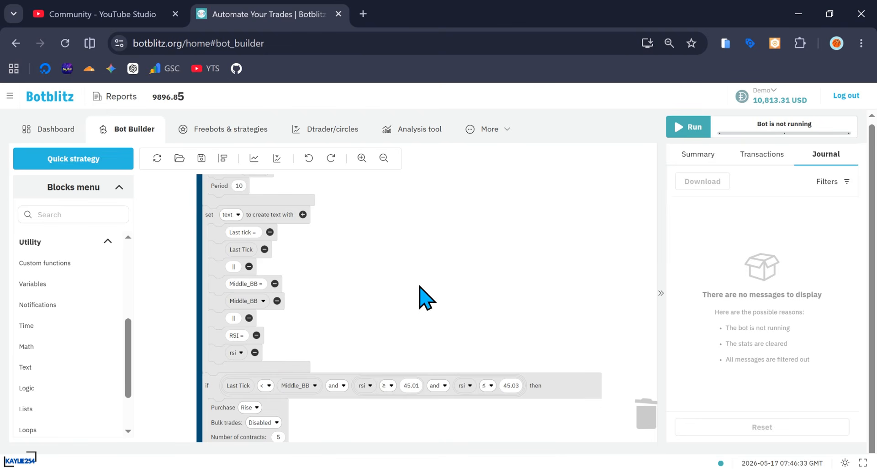
Step: Insert a Notify block between the text block and the "if" block, with the text variable as its message
{"action": "left_click_drag", "start_coordinate": [413, 307], "coordinate": [399, 254]}
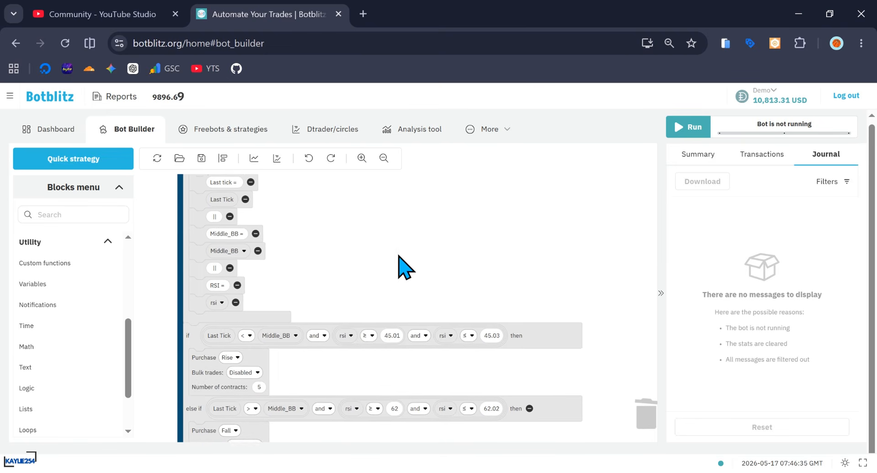
{"action": "left_click", "coordinate": [101, 300]}
{"action": "scroll", "coordinate": [265, 337], "scroll_direction": "down", "scroll_amount": 3}
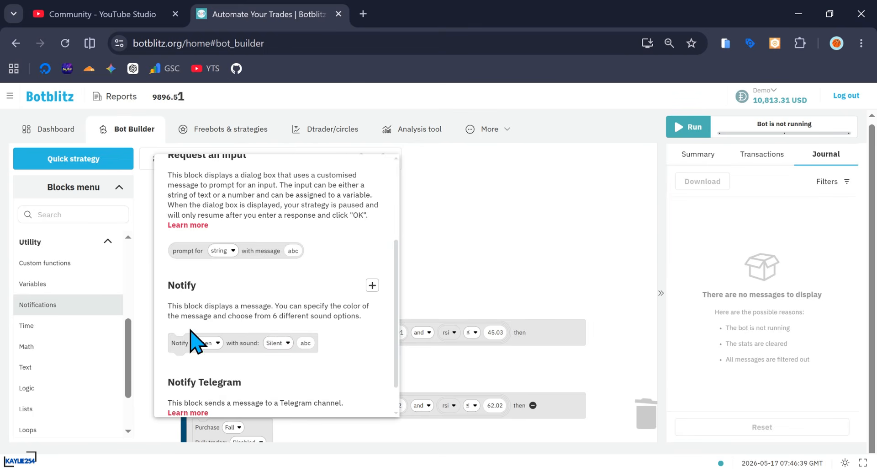
{"action": "left_click_drag", "start_coordinate": [175, 341], "coordinate": [195, 347]}
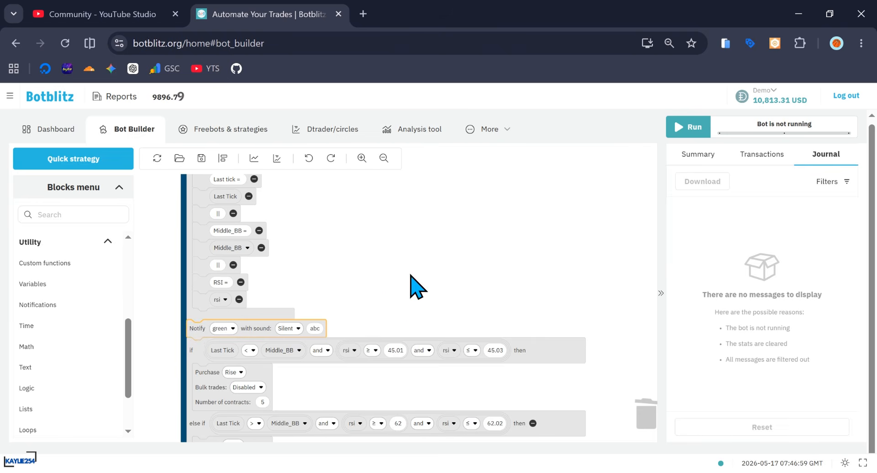
{"action": "left_click_drag", "start_coordinate": [411, 288], "coordinate": [414, 342]}
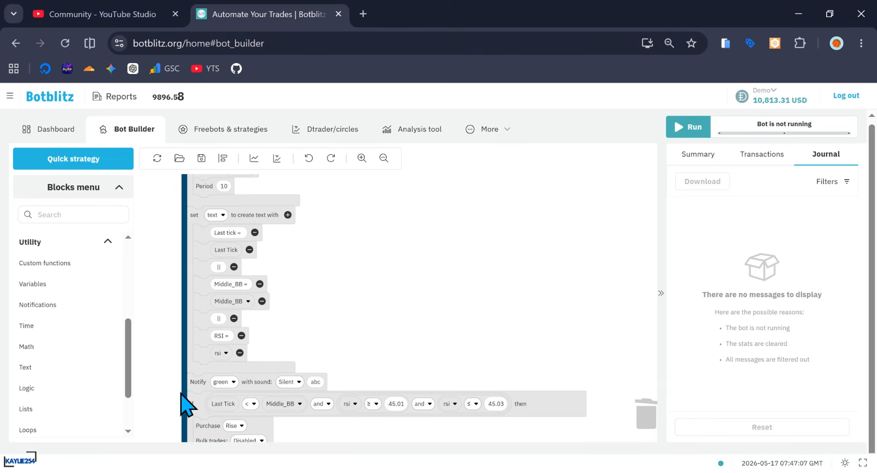
{"action": "left_click", "coordinate": [58, 285]}
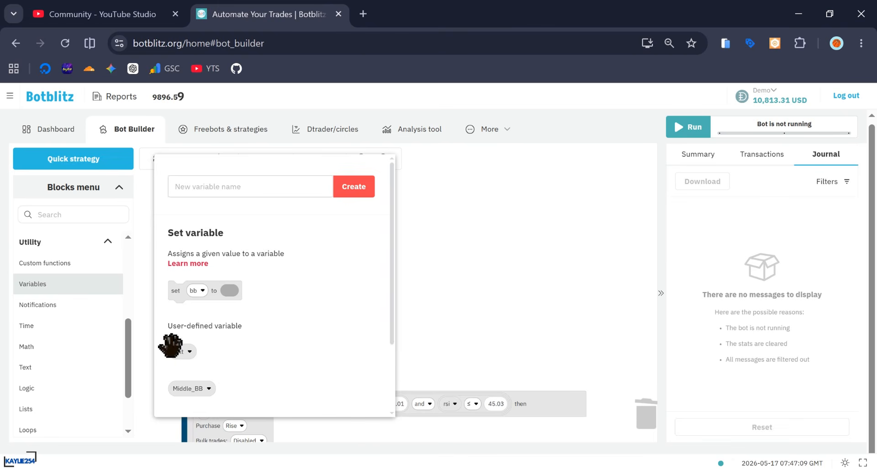
{"action": "left_click_drag", "start_coordinate": [172, 346], "coordinate": [310, 396]}
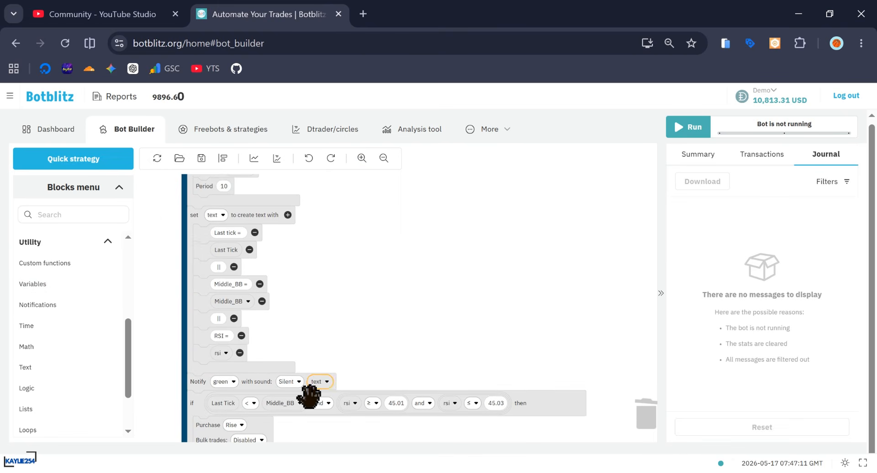
Step: Examine the Notify block's colour and sound options, and review the trade options, indicator, text and purchase condition blocks
{"action": "left_click", "coordinate": [228, 382]}
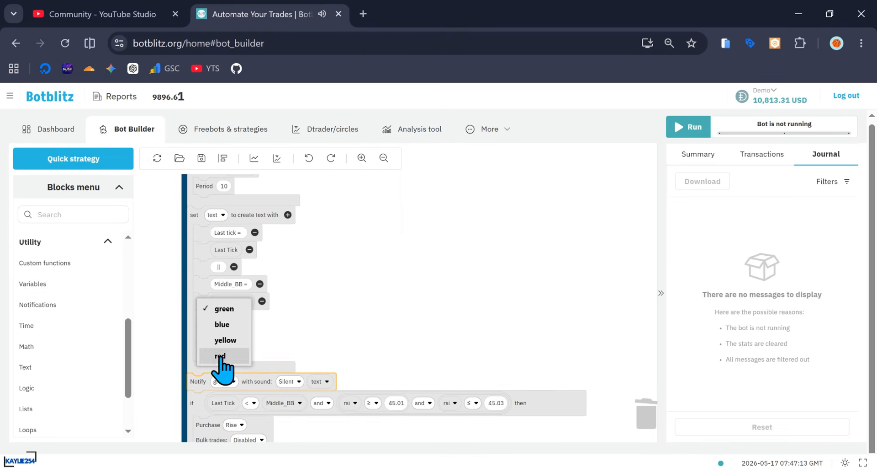
{"action": "left_click", "coordinate": [286, 382]}
{"action": "left_click", "coordinate": [287, 383]}
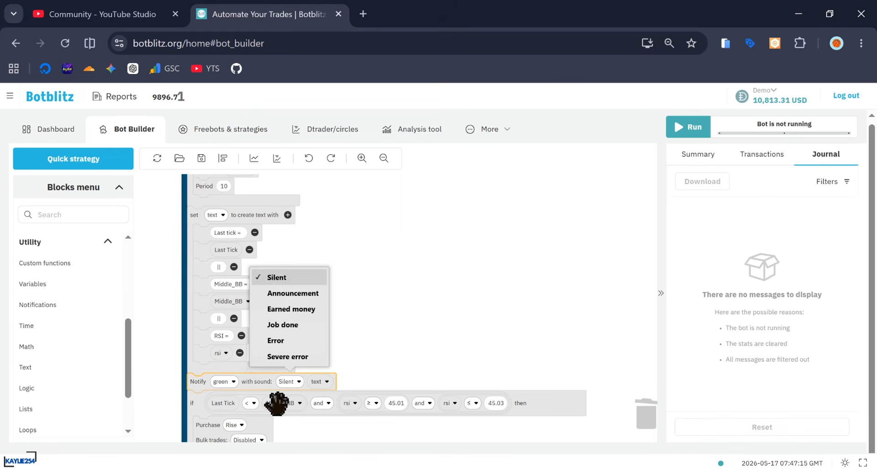
{"action": "left_click", "coordinate": [417, 297]}
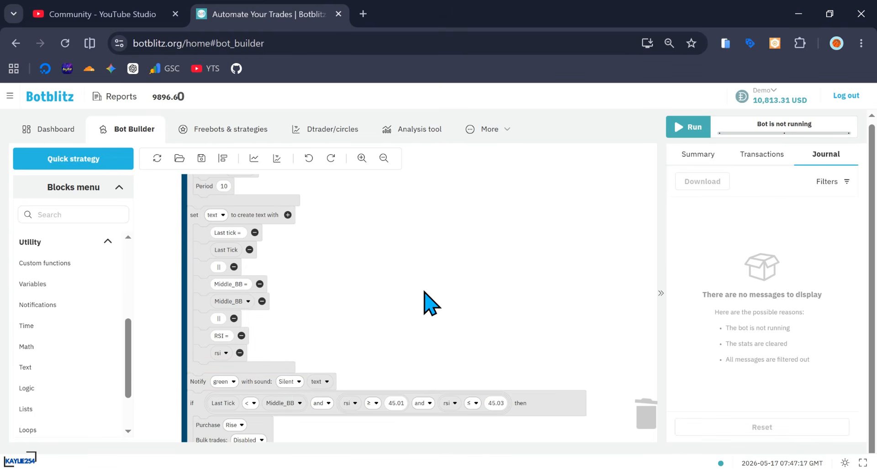
{"action": "scroll", "coordinate": [444, 319], "scroll_direction": "up", "scroll_amount": 5}
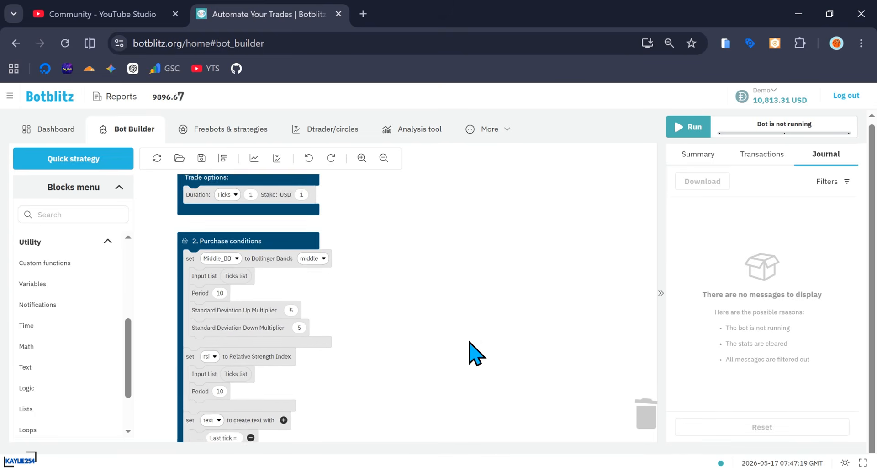
{"action": "scroll", "coordinate": [469, 342], "scroll_direction": "up", "scroll_amount": 3}
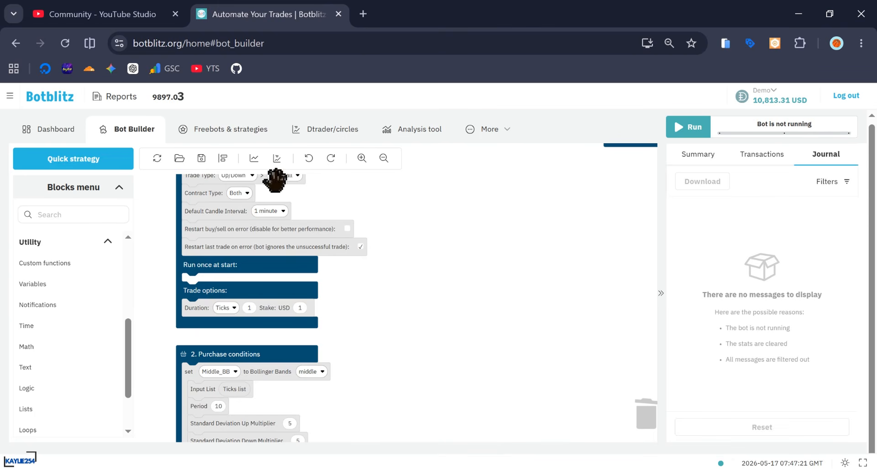
{"action": "scroll", "coordinate": [463, 324], "scroll_direction": "down", "scroll_amount": 12}
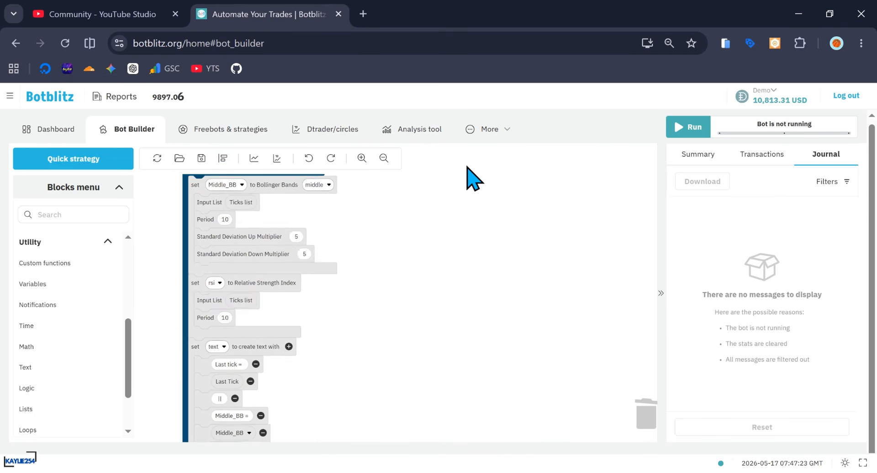
{"action": "scroll", "coordinate": [516, 226], "scroll_direction": "up", "scroll_amount": 10}
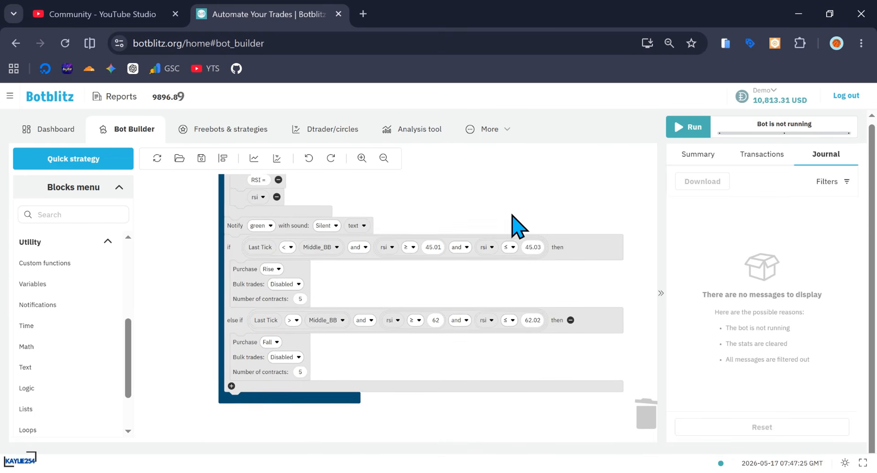
{"action": "scroll", "coordinate": [497, 355], "scroll_direction": "up", "scroll_amount": 1}
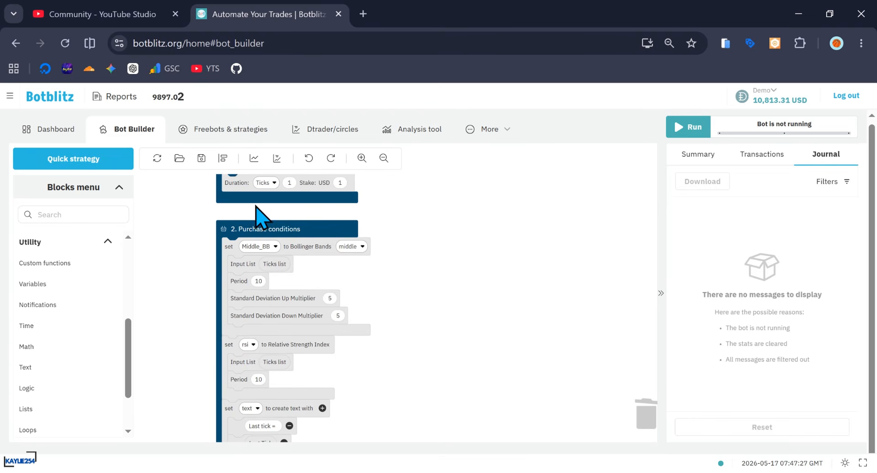
{"action": "left_click", "coordinate": [273, 225]}
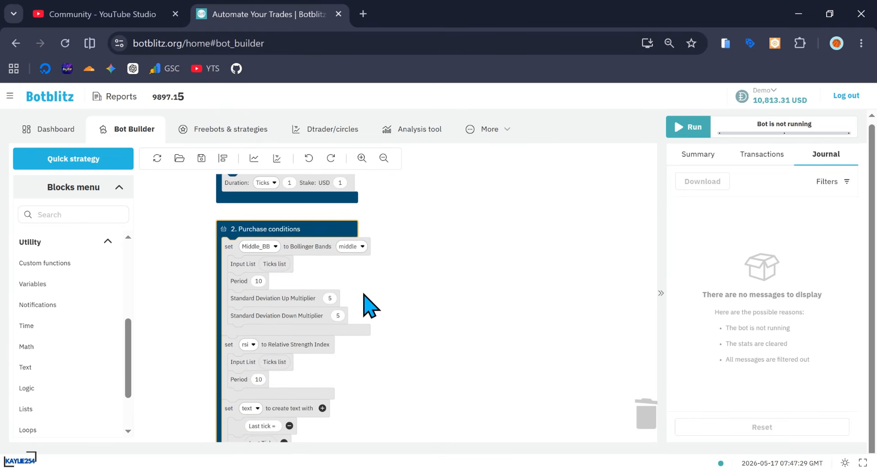
{"action": "scroll", "coordinate": [451, 290], "scroll_direction": "down", "scroll_amount": 12}
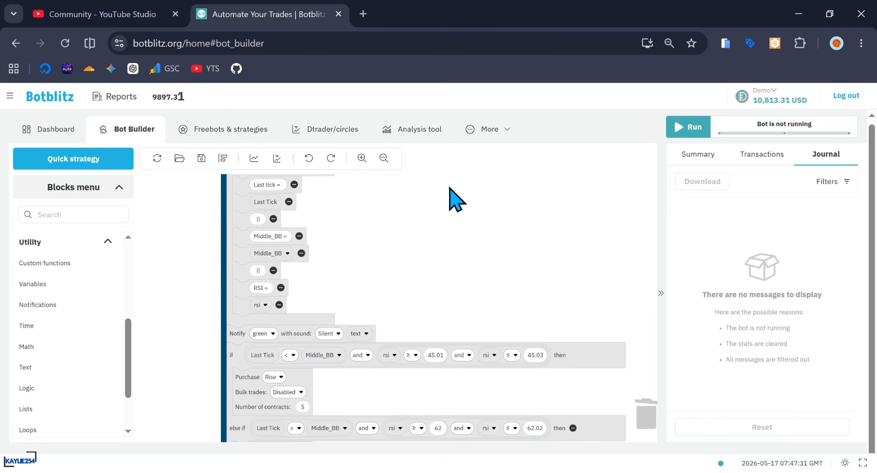
Step: Review the purchase conditions, run the bot briefly to log its indicator notifications in the journal, and stop it
{"action": "scroll", "coordinate": [433, 384], "scroll_direction": "up", "scroll_amount": 2}
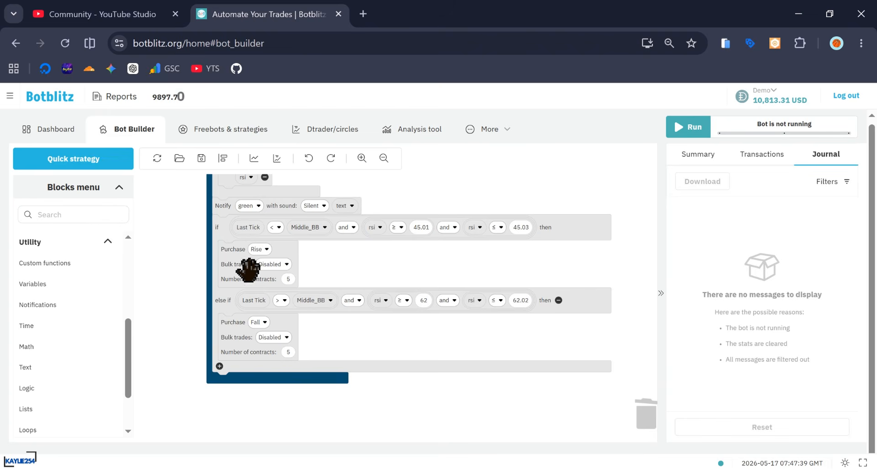
{"action": "left_click", "coordinate": [218, 227]}
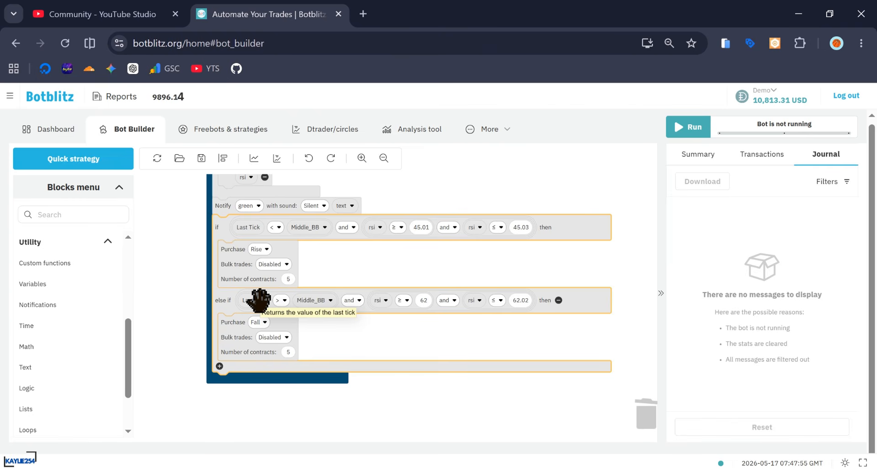
{"action": "left_click", "coordinate": [445, 188]}
{"action": "scroll", "coordinate": [460, 201], "scroll_direction": "up", "scroll_amount": 3}
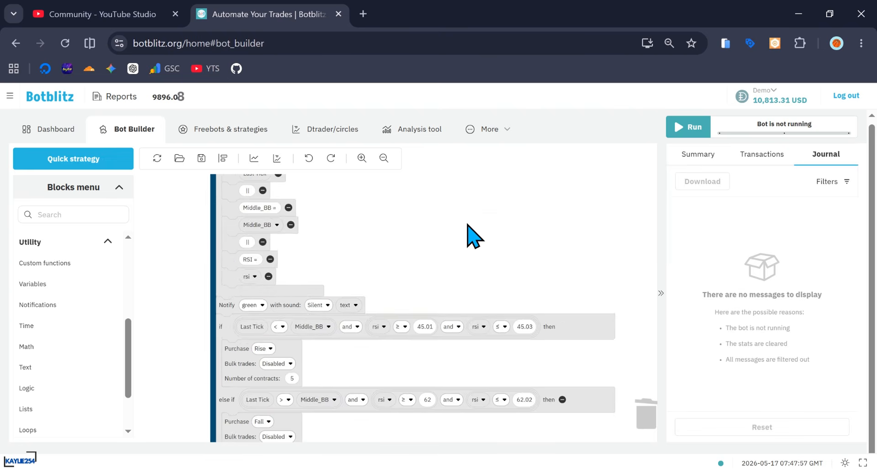
{"action": "scroll", "coordinate": [462, 335], "scroll_direction": "up", "scroll_amount": 8}
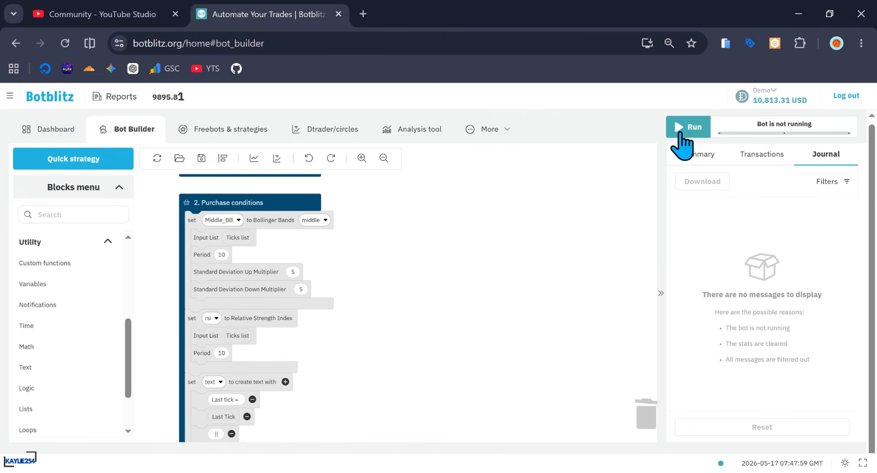
{"action": "left_click", "coordinate": [680, 133]}
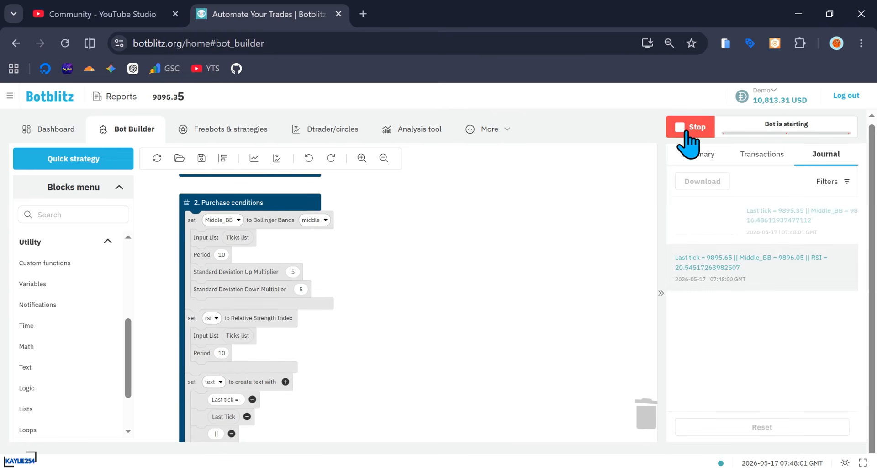
{"action": "left_click", "coordinate": [685, 131]}
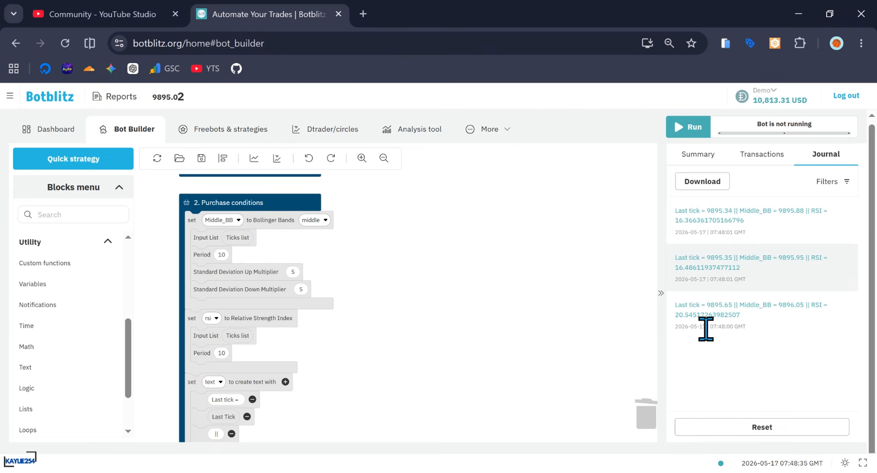
Step: Check the requested strategy in the YouTube Studio comment and compare it with the bot's Rise and Fall conditions in Botblitz
{"action": "left_click", "coordinate": [107, 17]}
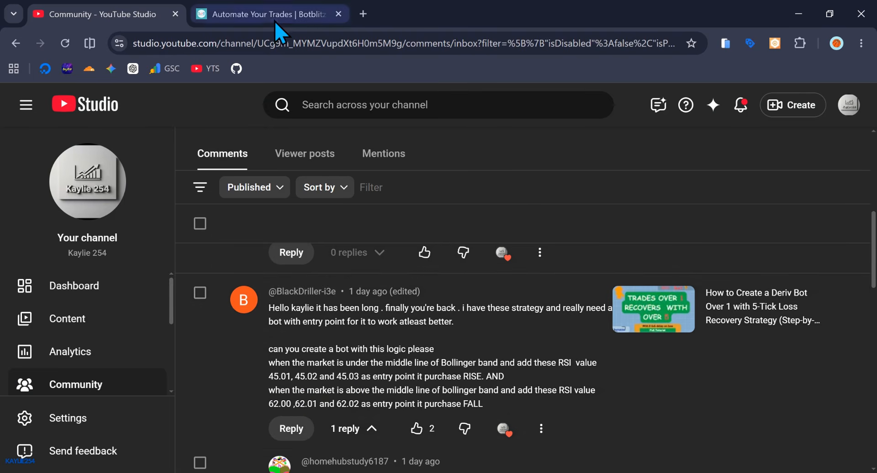
{"action": "left_click", "coordinate": [274, 14]}
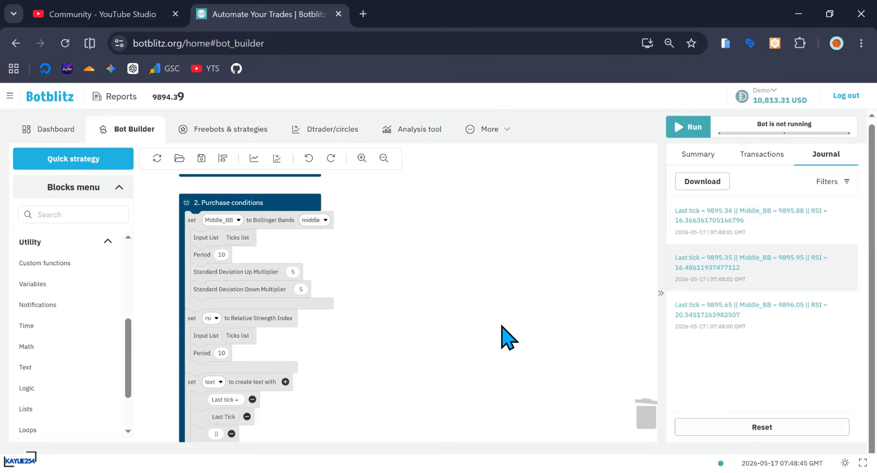
{"action": "left_click_drag", "start_coordinate": [476, 354], "coordinate": [457, 178]}
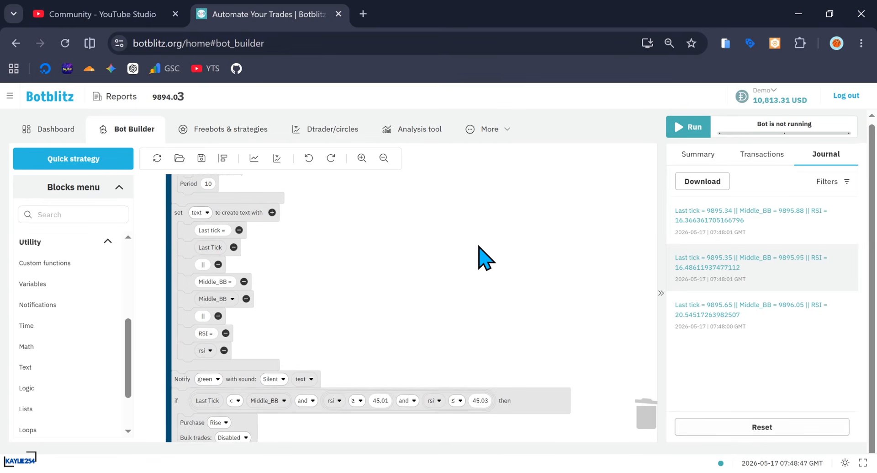
{"action": "left_click_drag", "start_coordinate": [476, 243], "coordinate": [504, 120]}
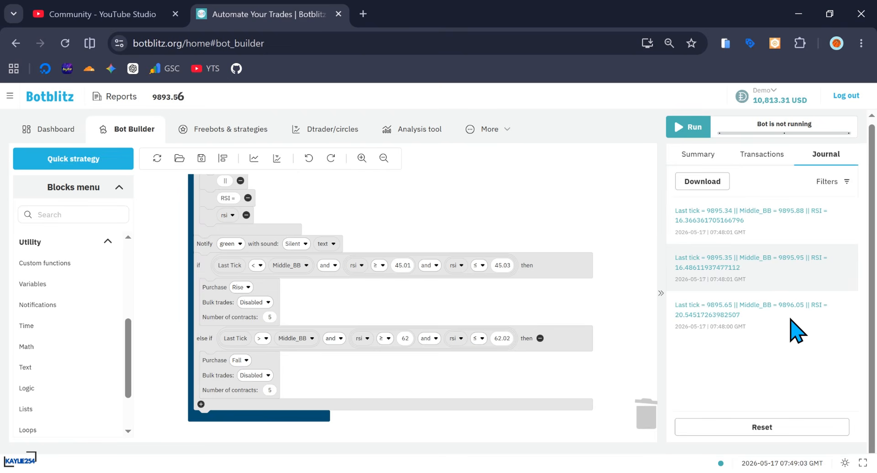
{"action": "left_click", "coordinate": [266, 338]}
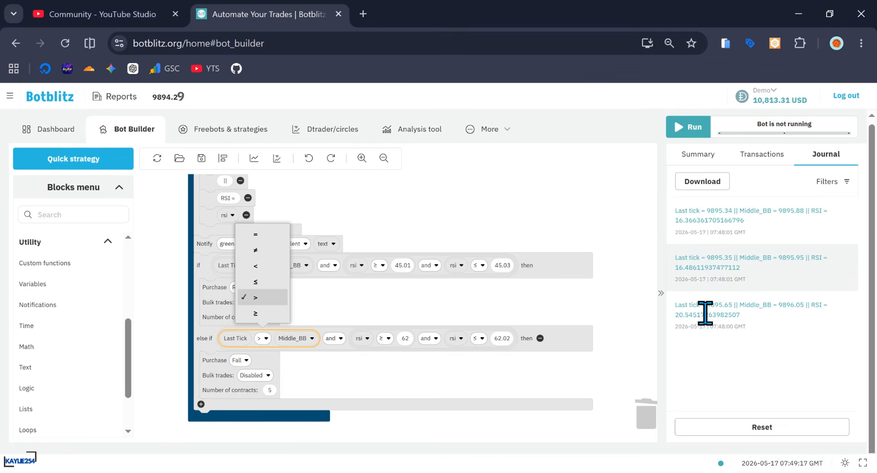
{"action": "left_click", "coordinate": [577, 208]}
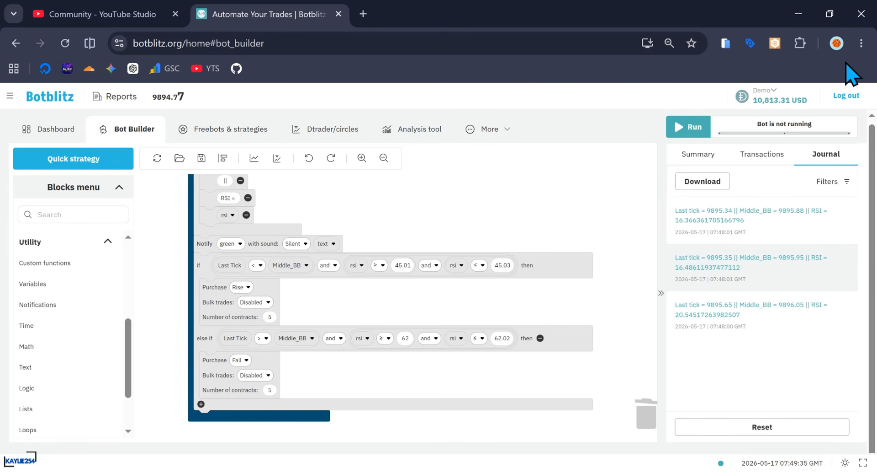
Step: Enlarge the page to 100% and compare the newest journal entry's Middle_BB value with the Rise and Fall conditions
{"action": "left_click", "coordinate": [862, 42]}
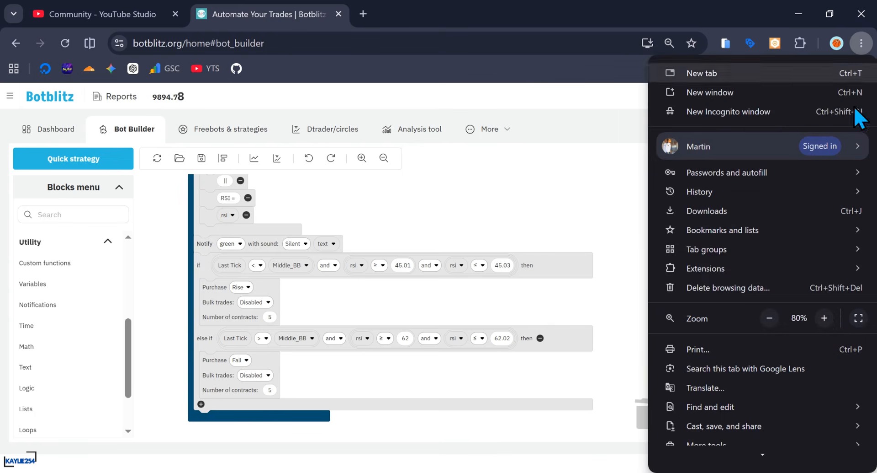
{"action": "left_click", "coordinate": [825, 319]}
{"action": "left_click", "coordinate": [534, 254]}
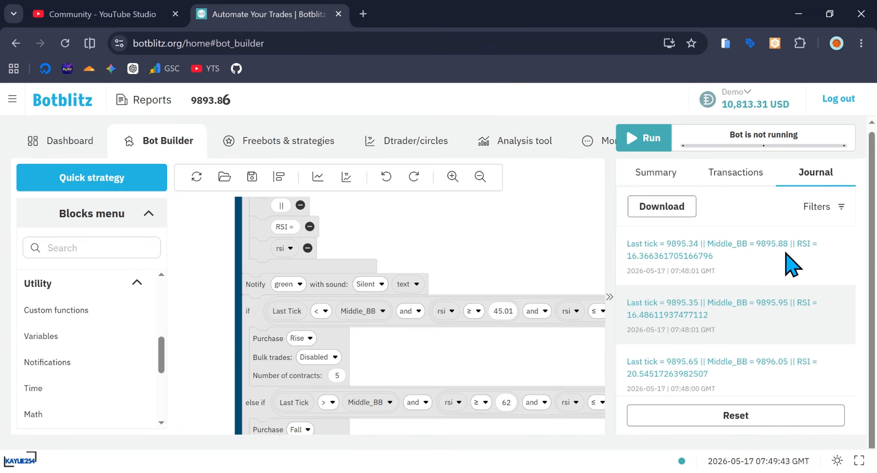
{"action": "left_click_drag", "start_coordinate": [797, 261], "coordinate": [772, 249]}
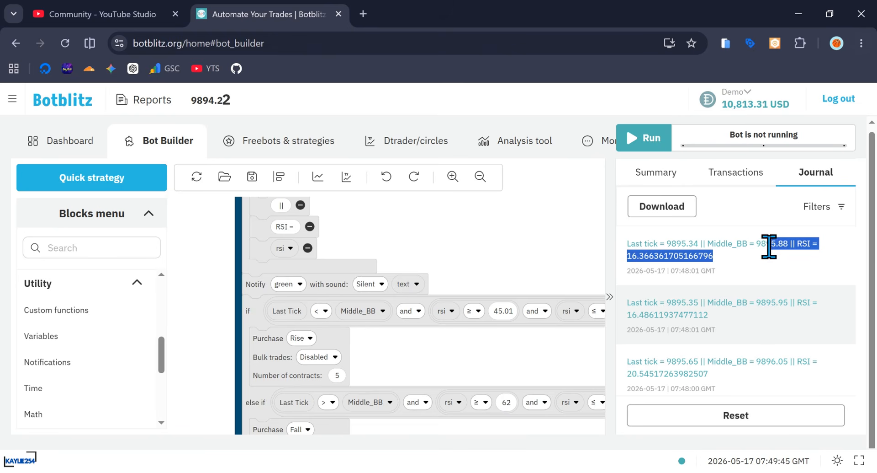
{"action": "left_click", "coordinate": [759, 244]}
{"action": "left_click_drag", "start_coordinate": [758, 243], "coordinate": [788, 243]}
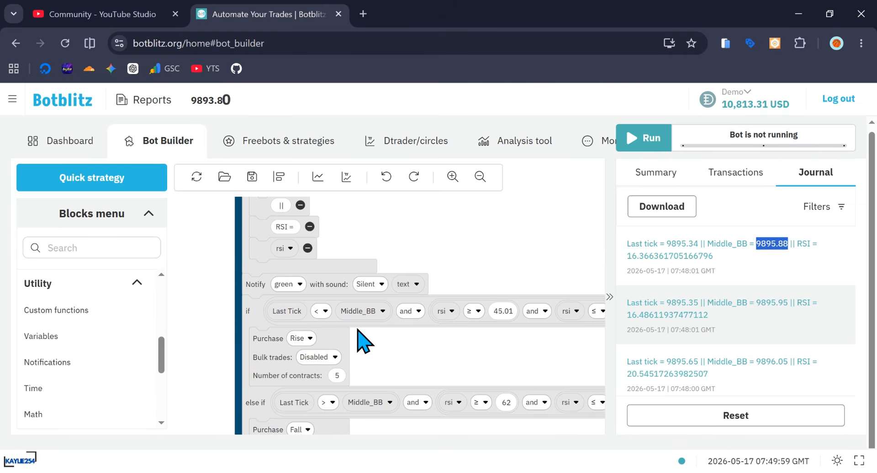
{"action": "left_click_drag", "start_coordinate": [397, 344], "coordinate": [379, 326]}
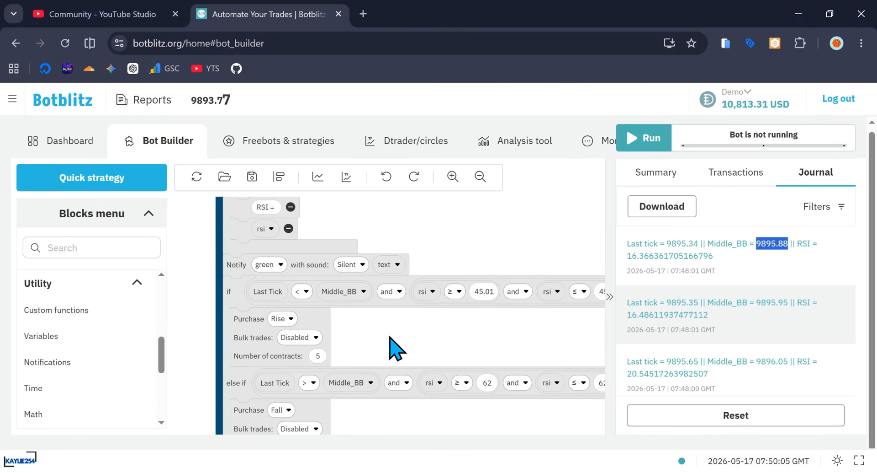
{"action": "left_click_drag", "start_coordinate": [390, 337], "coordinate": [347, 325]}
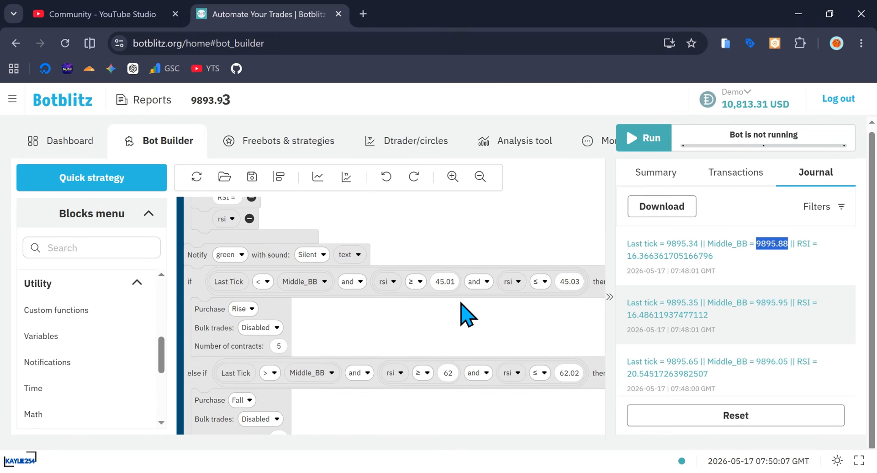
{"action": "scroll", "coordinate": [455, 333], "scroll_direction": "right", "scroll_amount": 3}
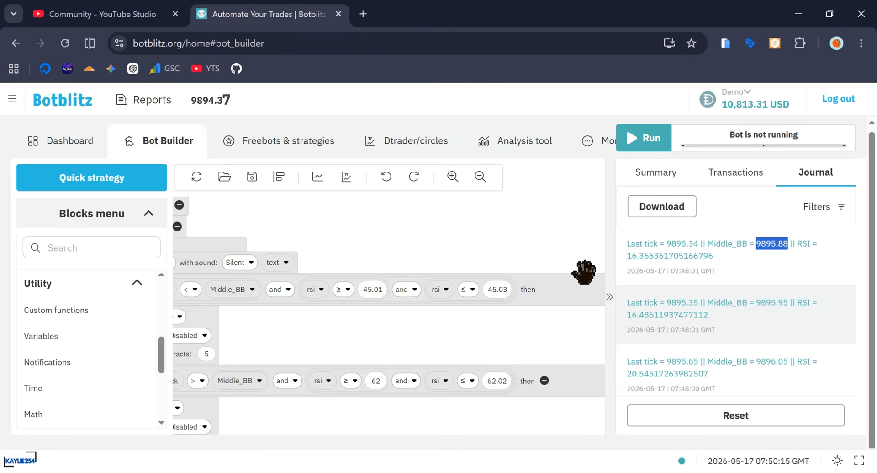
Step: Return the page zoom to 80% and clear all summary, transaction and journal data
{"action": "left_click", "coordinate": [860, 45]}
{"action": "left_click", "coordinate": [771, 318]}
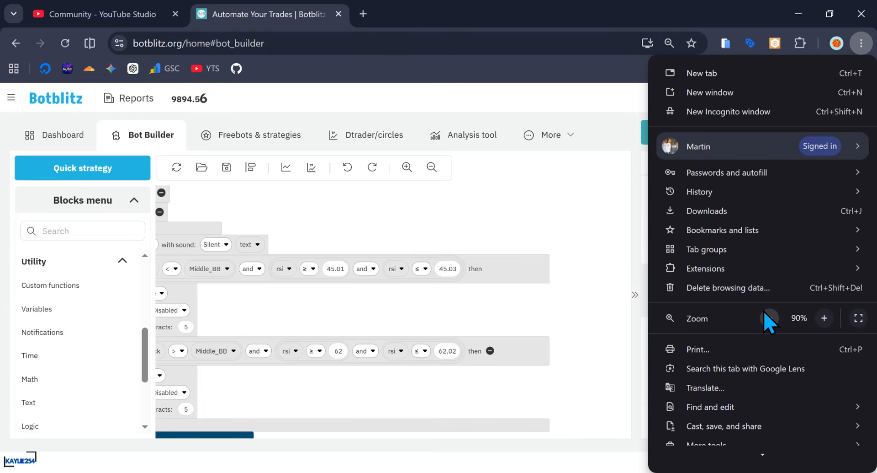
{"action": "left_click", "coordinate": [771, 319]}
{"action": "left_click", "coordinate": [626, 274]}
{"action": "left_click", "coordinate": [767, 426]}
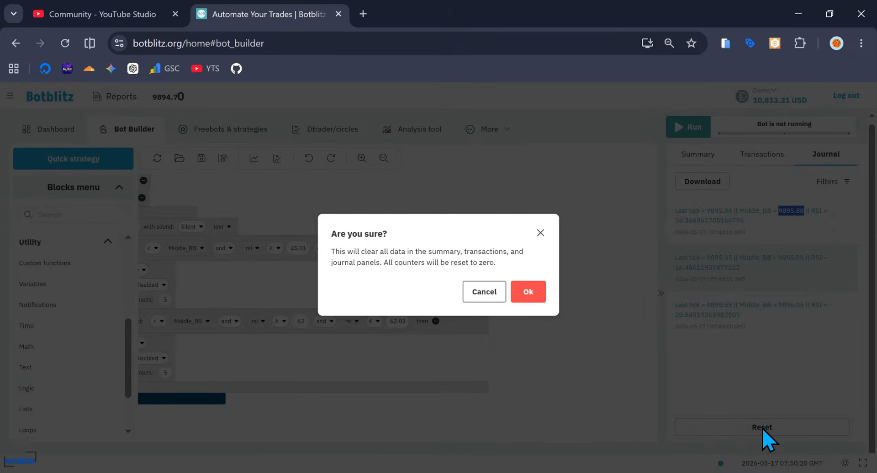
{"action": "left_click", "coordinate": [530, 297]}
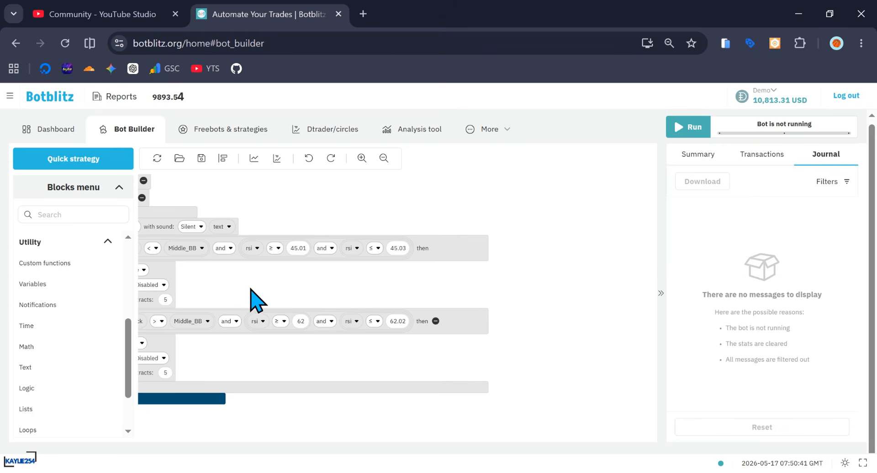
Step: Run the bot again to collect a longer series of journal notifications, and stop it
{"action": "left_click_drag", "start_coordinate": [272, 279], "coordinate": [323, 284]}
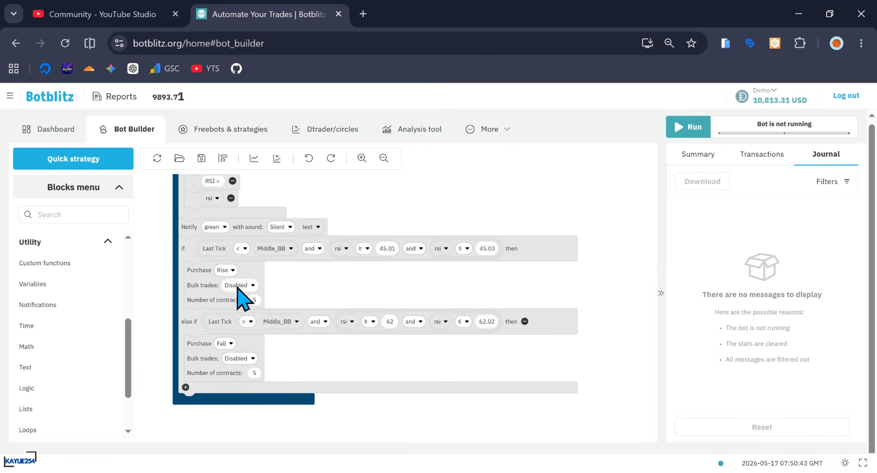
{"action": "scroll", "coordinate": [384, 274], "scroll_direction": "up", "scroll_amount": 6}
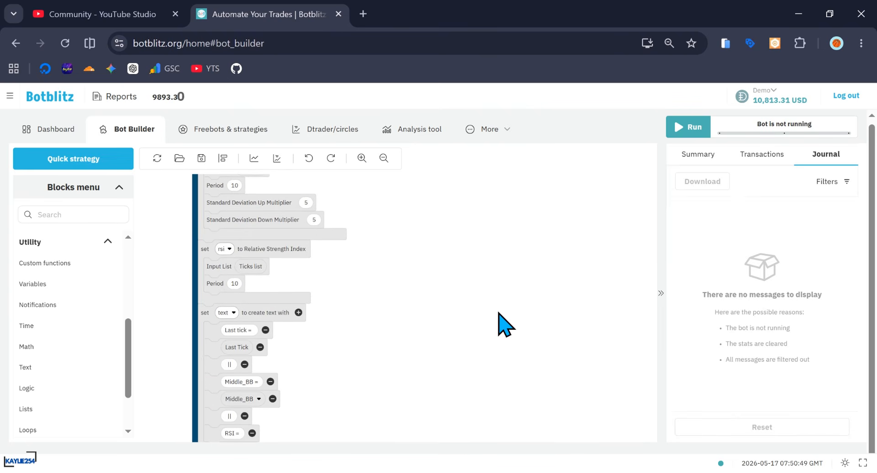
{"action": "left_click", "coordinate": [699, 128]}
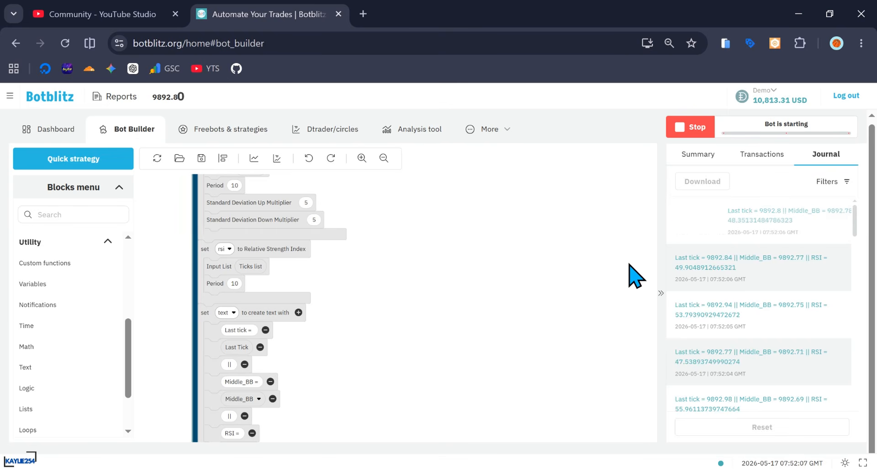
{"action": "left_click_drag", "start_coordinate": [578, 320], "coordinate": [514, 208]}
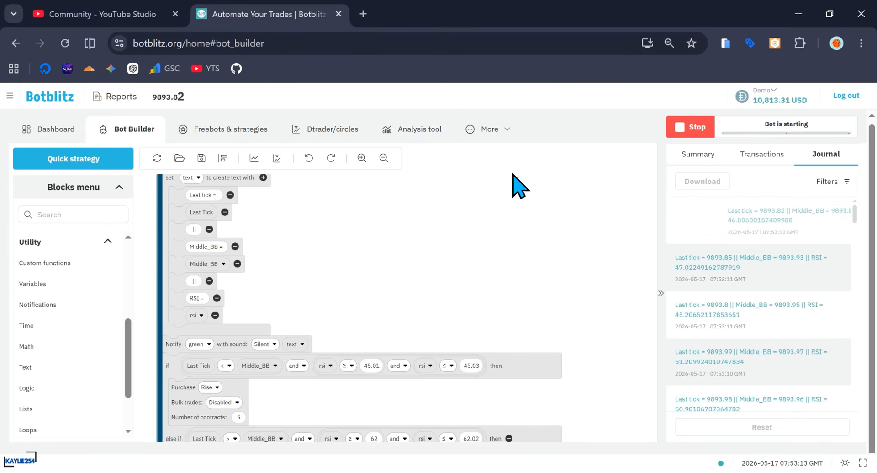
{"action": "left_click", "coordinate": [690, 128]}
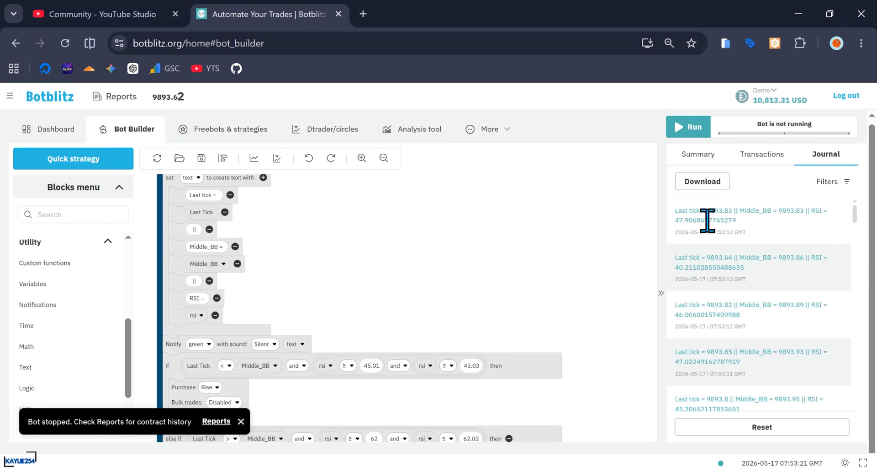
Step: Enlarge the page to 100% and examine the logged last tick, Middle_BB and RSI values against both purchase conditions and the comparison operators
{"action": "left_click_drag", "start_coordinate": [488, 249], "coordinate": [494, 196]}
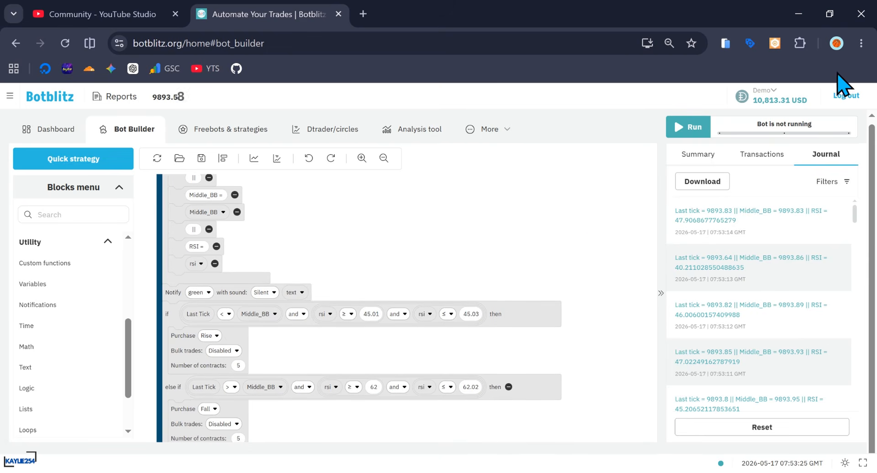
{"action": "left_click", "coordinate": [861, 43]}
{"action": "left_click", "coordinate": [825, 318]}
{"action": "left_click", "coordinate": [825, 318]}
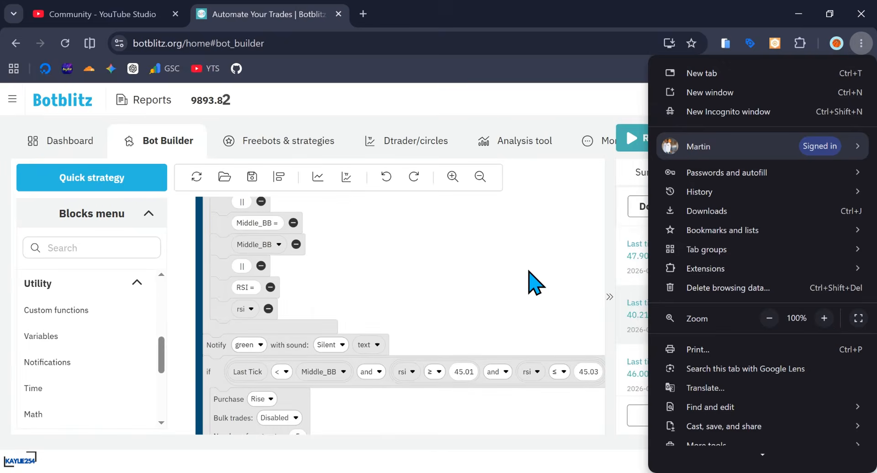
{"action": "left_click", "coordinate": [503, 267]}
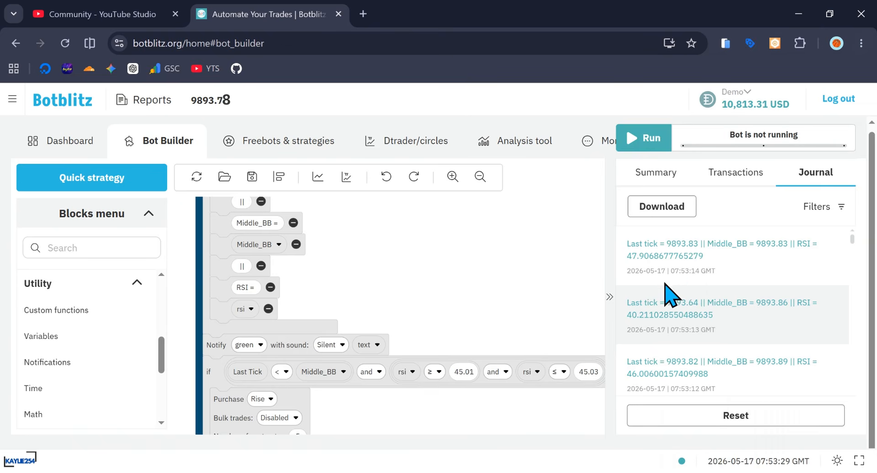
{"action": "scroll", "coordinate": [668, 281], "scroll_direction": "up", "scroll_amount": 1}
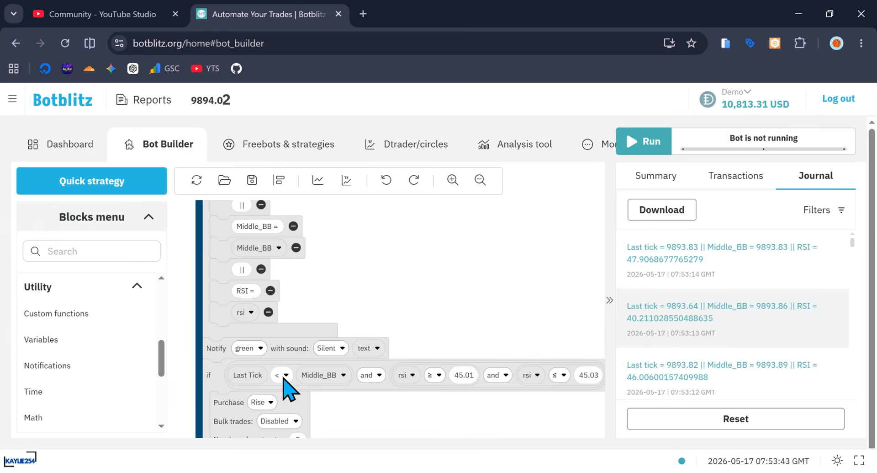
{"action": "scroll", "coordinate": [443, 228], "scroll_direction": "down", "scroll_amount": 4}
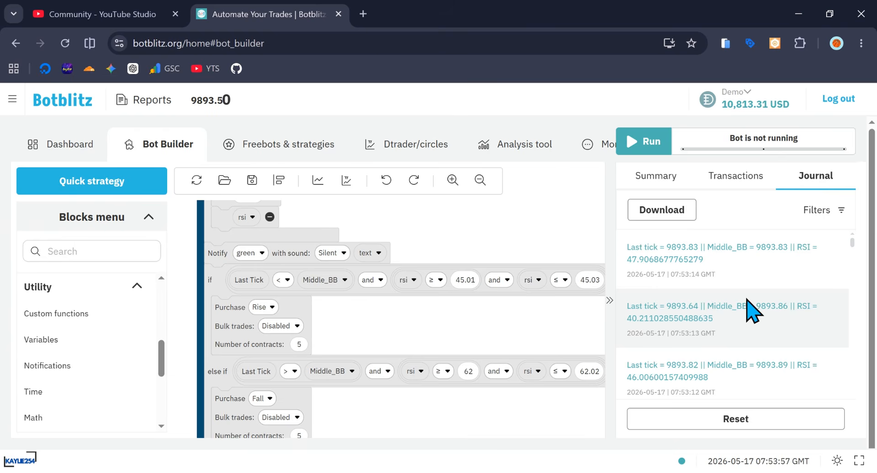
{"action": "scroll", "coordinate": [736, 345], "scroll_direction": "down", "scroll_amount": 1}
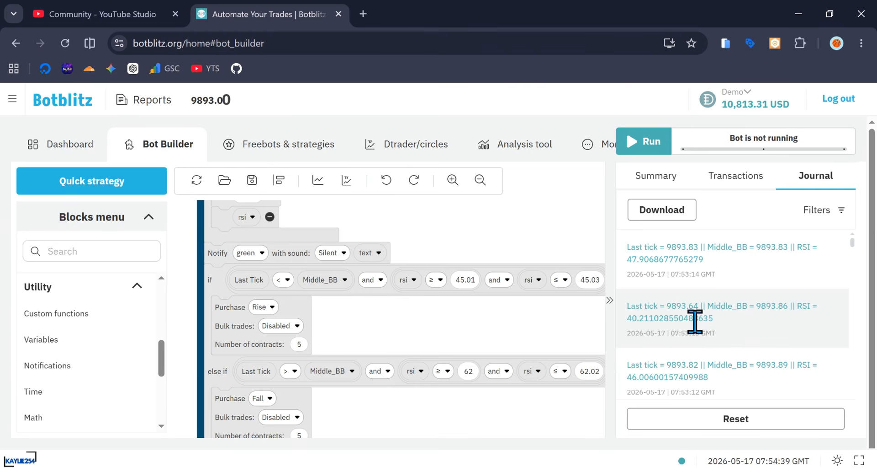
{"action": "left_click", "coordinate": [287, 280]}
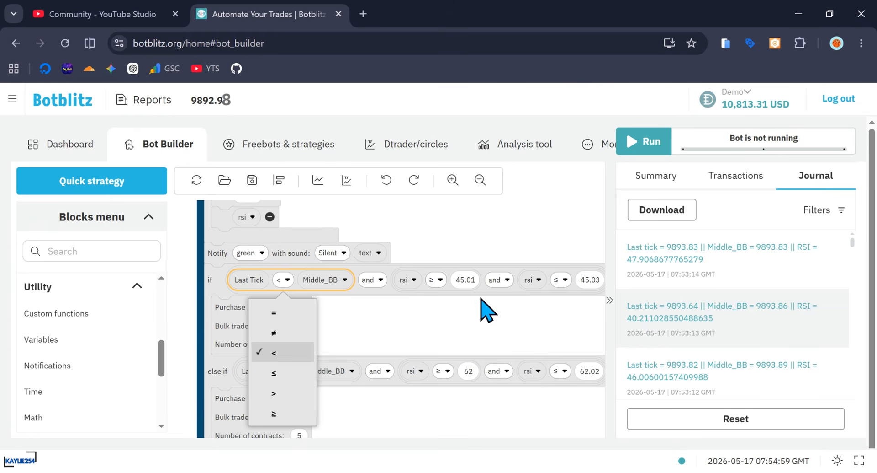
{"action": "left_click_drag", "start_coordinate": [521, 317], "coordinate": [475, 313]}
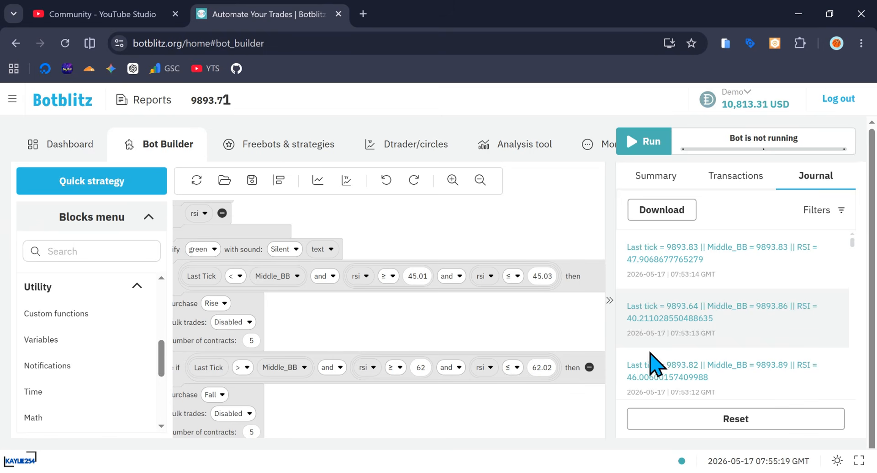
Step: Examine the older journal entries' last tick, Middle_BB and RSI values against the Rise and Fall purchase conditions
{"action": "scroll", "coordinate": [665, 338], "scroll_direction": "down", "scroll_amount": 2}
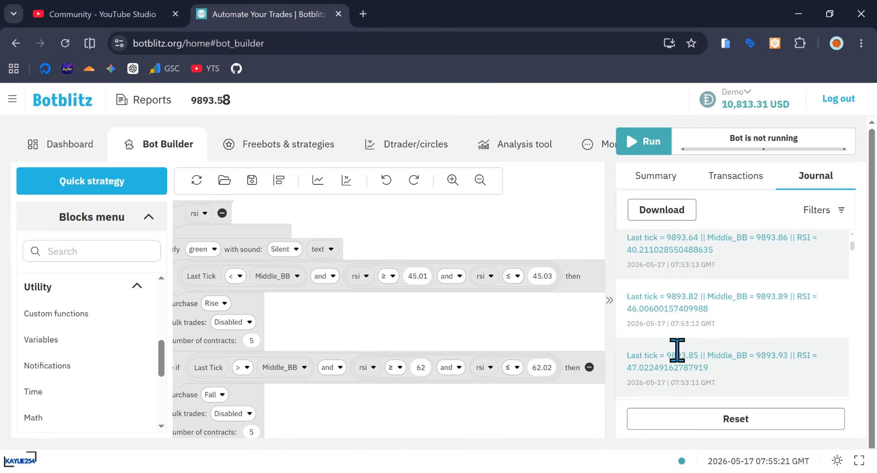
{"action": "scroll", "coordinate": [677, 350], "scroll_direction": "down", "scroll_amount": 2}
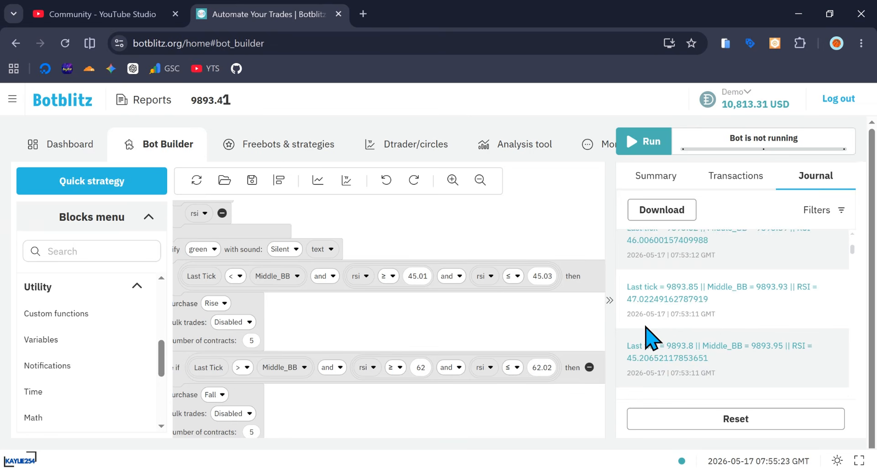
{"action": "scroll", "coordinate": [656, 333], "scroll_direction": "down", "scroll_amount": 4}
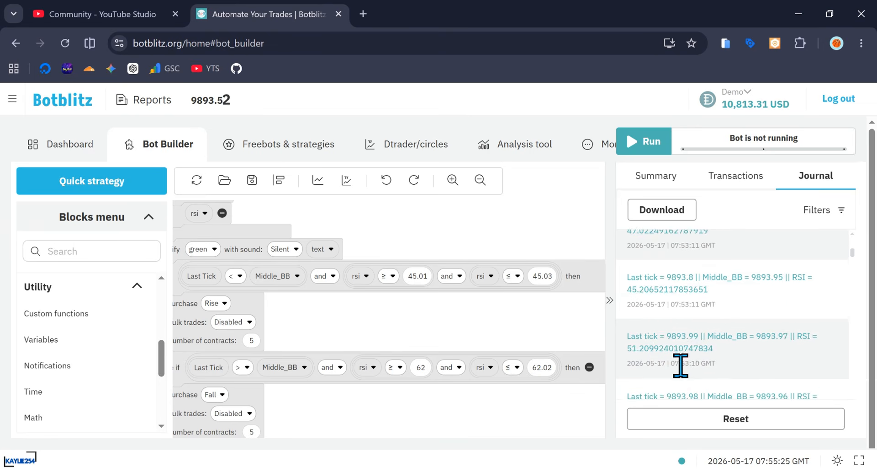
{"action": "scroll", "coordinate": [685, 355], "scroll_direction": "down", "scroll_amount": 2}
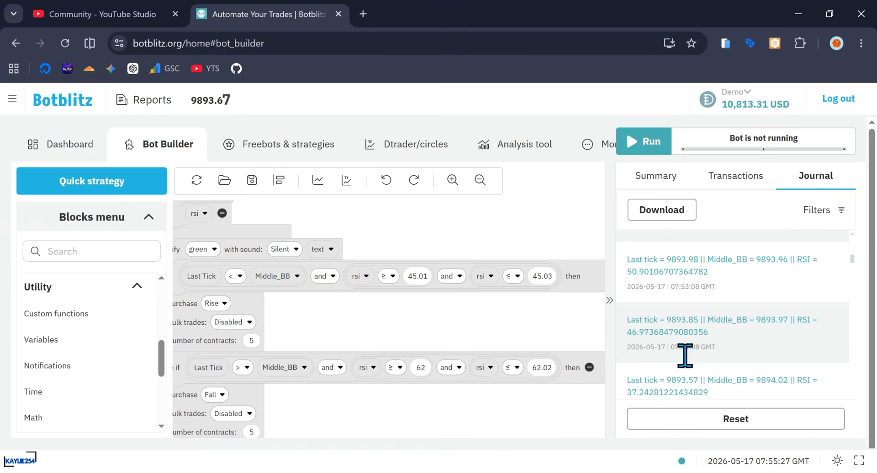
{"action": "scroll", "coordinate": [672, 360], "scroll_direction": "down", "scroll_amount": 2}
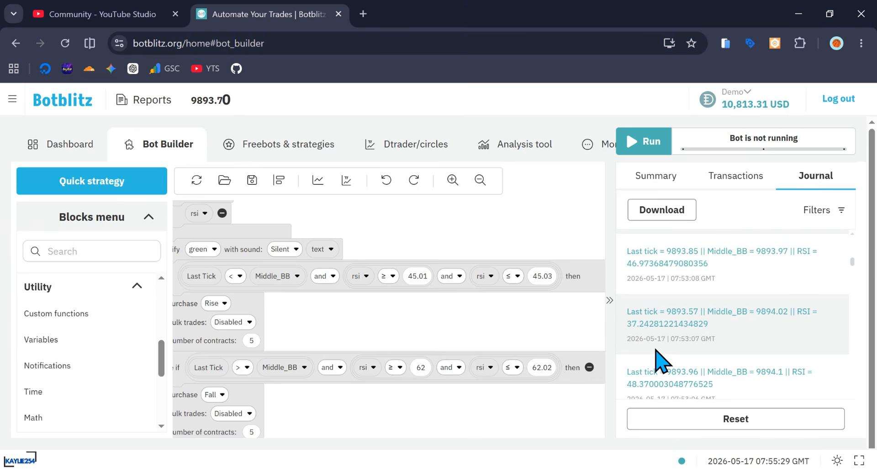
{"action": "scroll", "coordinate": [658, 352], "scroll_direction": "down", "scroll_amount": 2}
{"action": "scroll", "coordinate": [654, 359], "scroll_direction": "down", "scroll_amount": 2}
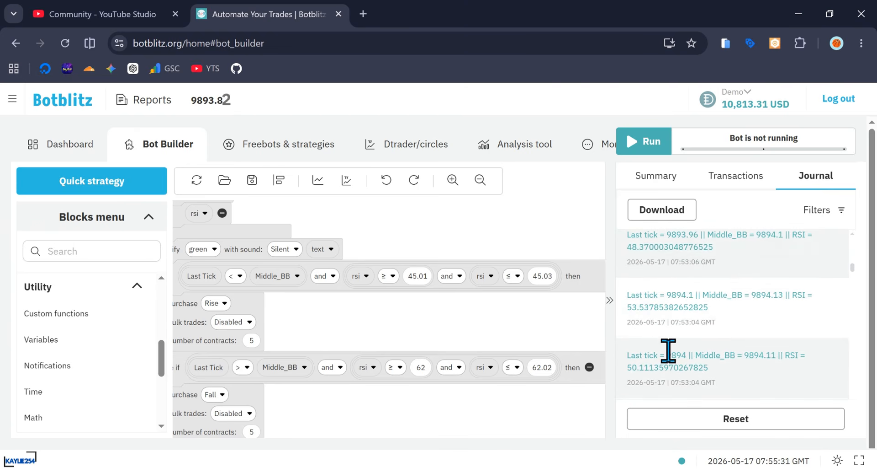
{"action": "scroll", "coordinate": [668, 350], "scroll_direction": "down", "scroll_amount": 4}
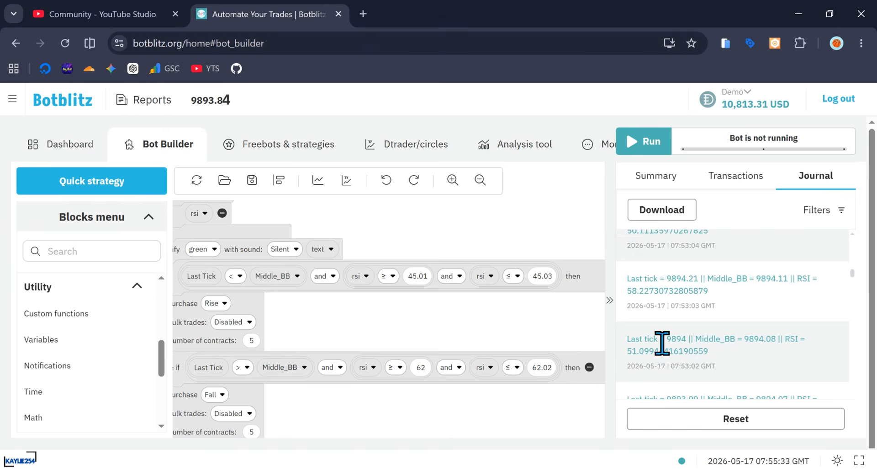
{"action": "scroll", "coordinate": [663, 350], "scroll_direction": "down", "scroll_amount": 4}
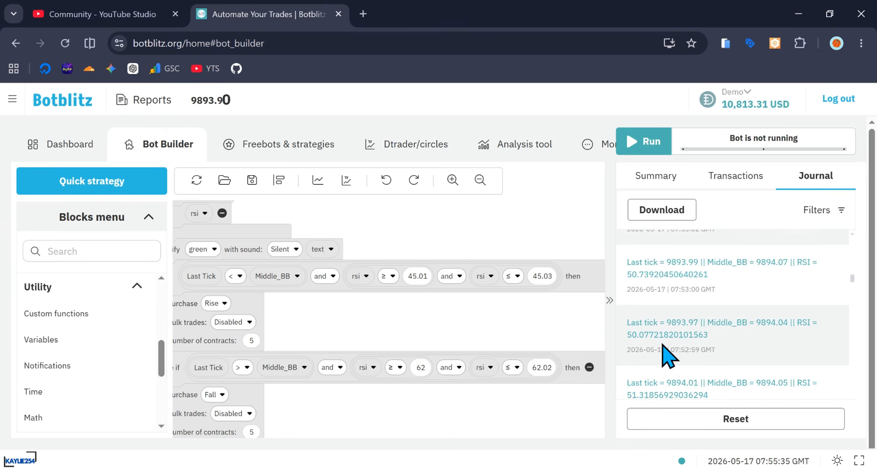
{"action": "scroll", "coordinate": [663, 347], "scroll_direction": "down", "scroll_amount": 4}
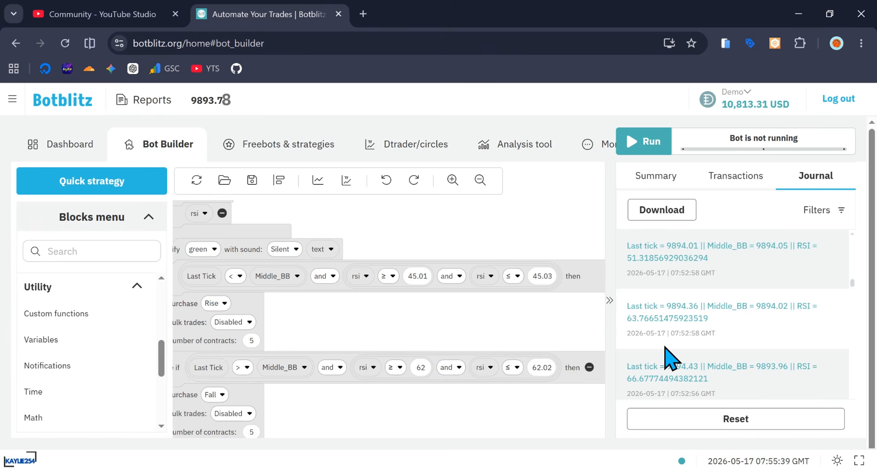
{"action": "scroll", "coordinate": [697, 343], "scroll_direction": "down", "scroll_amount": 4}
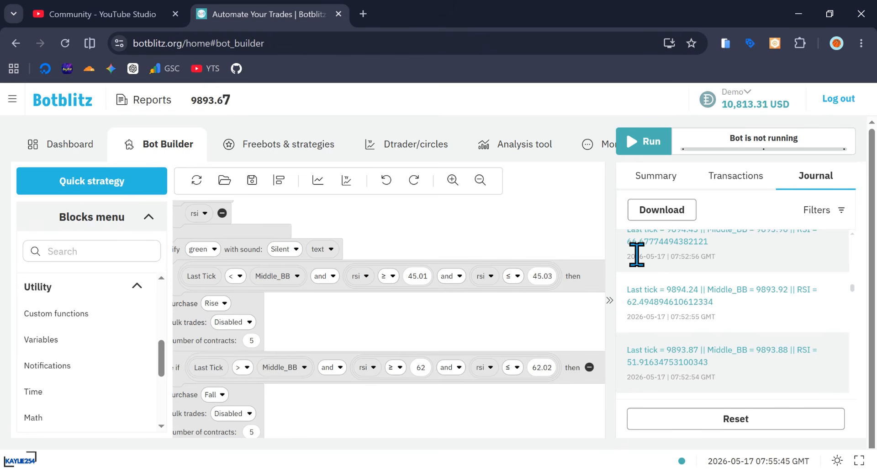
{"action": "scroll", "coordinate": [679, 302], "scroll_direction": "down", "scroll_amount": 4}
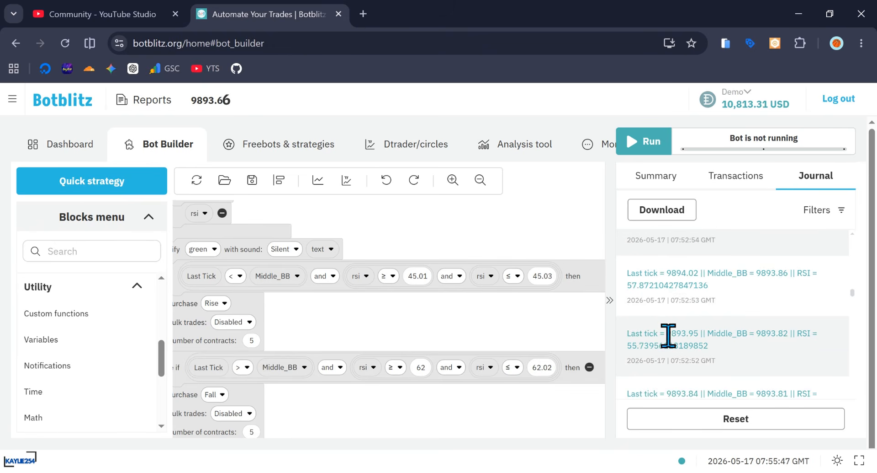
{"action": "scroll", "coordinate": [668, 338], "scroll_direction": "down", "scroll_amount": 4}
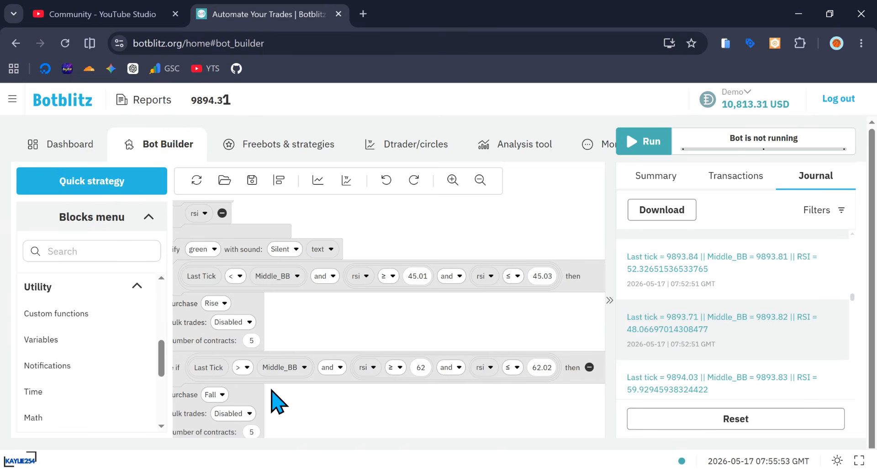
Step: Inspect the Fall condition's Middle_BB comparison, its two RSI operators and limits, and the purchase block beneath it
{"action": "left_click", "coordinate": [249, 371]}
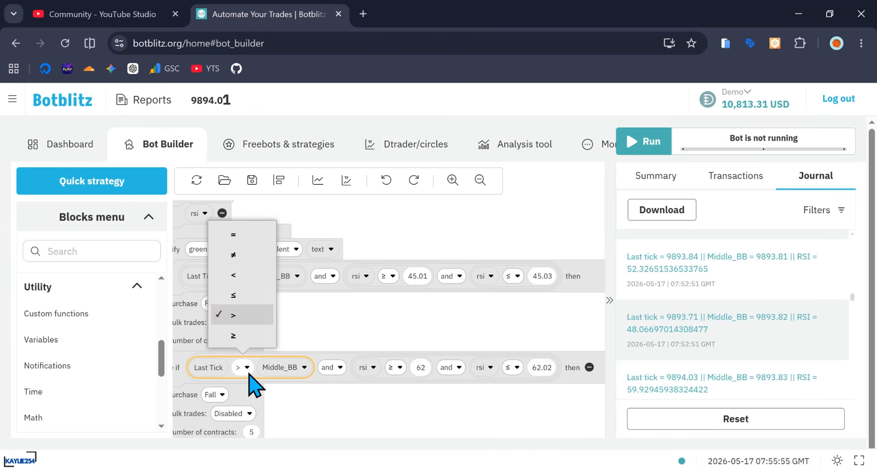
{"action": "left_click", "coordinate": [418, 369]}
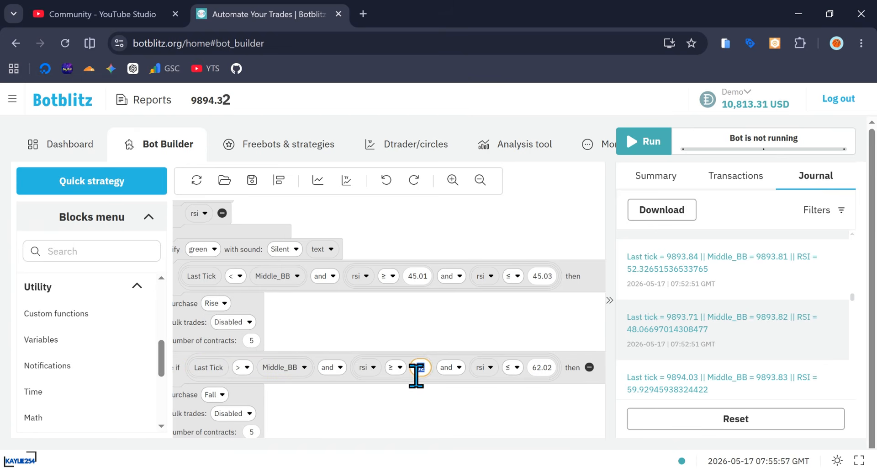
{"action": "left_click", "coordinate": [394, 368]}
{"action": "left_click", "coordinate": [517, 371]}
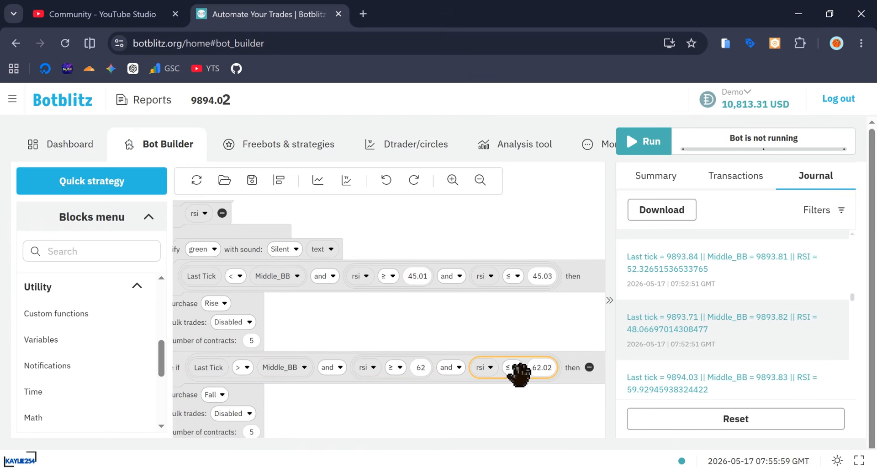
{"action": "scroll", "coordinate": [390, 375], "scroll_direction": "down", "scroll_amount": 2}
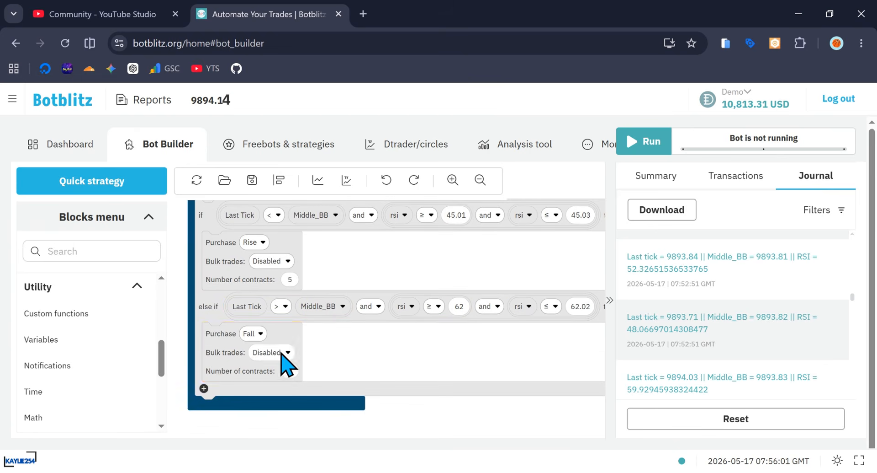
{"action": "left_click", "coordinate": [254, 349]}
{"action": "left_click_drag", "start_coordinate": [429, 366], "coordinate": [399, 398]}
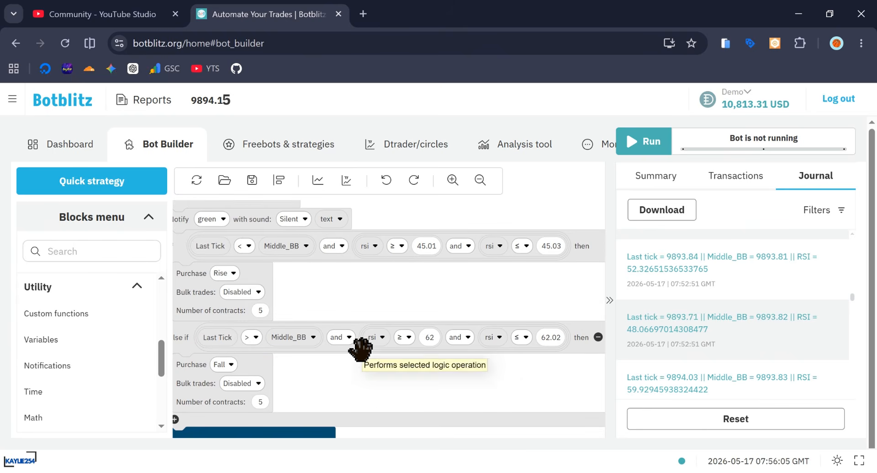
{"action": "mouse_move", "coordinate": [342, 381]}
{"action": "left_mouse_down"}
{"action": "mouse_move", "coordinate": [372, 357]}
{"action": "mouse_move", "coordinate": [389, 375]}
{"action": "mouse_move", "coordinate": [364, 392]}
{"action": "mouse_move", "coordinate": [358, 378]}
{"action": "left_mouse_up"}
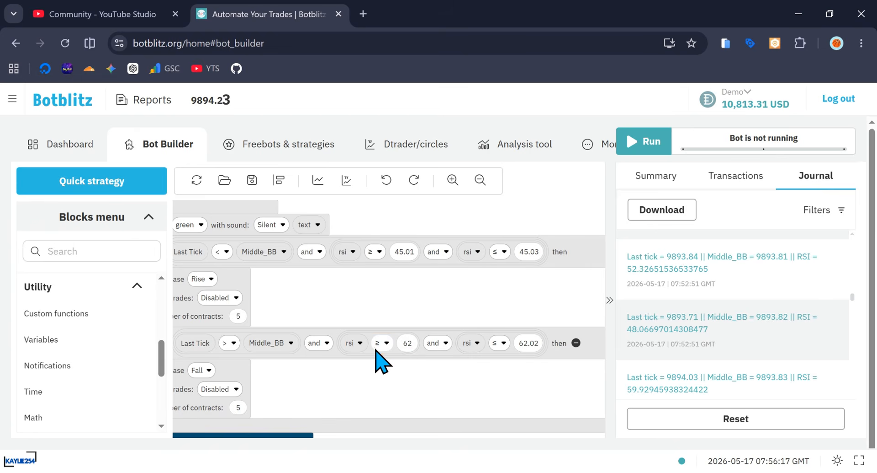
{"action": "left_click", "coordinate": [376, 347]}
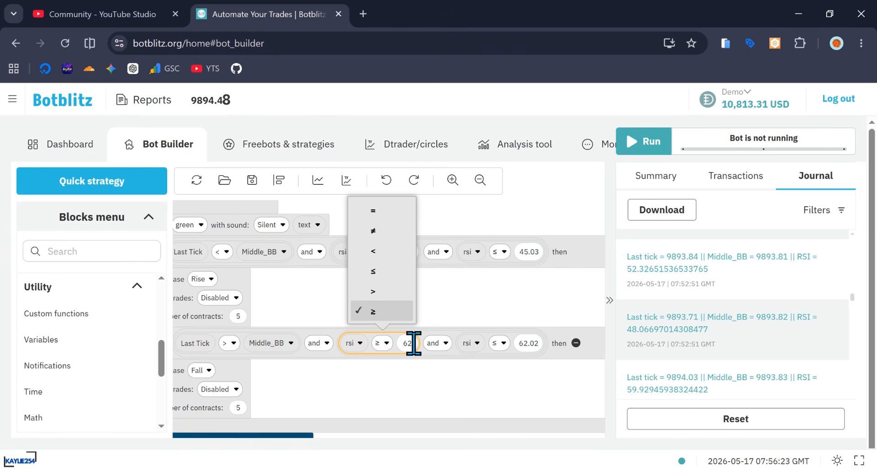
{"action": "left_click", "coordinate": [463, 385]}
{"action": "left_click", "coordinate": [503, 342]}
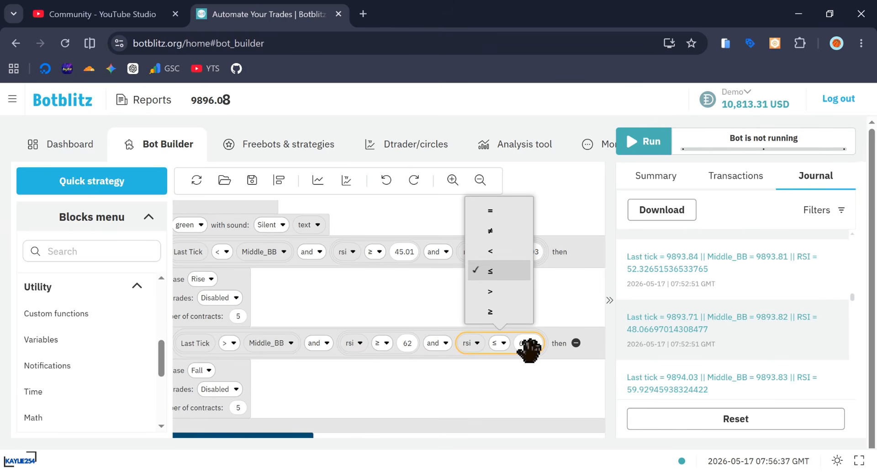
{"action": "left_click", "coordinate": [510, 377]}
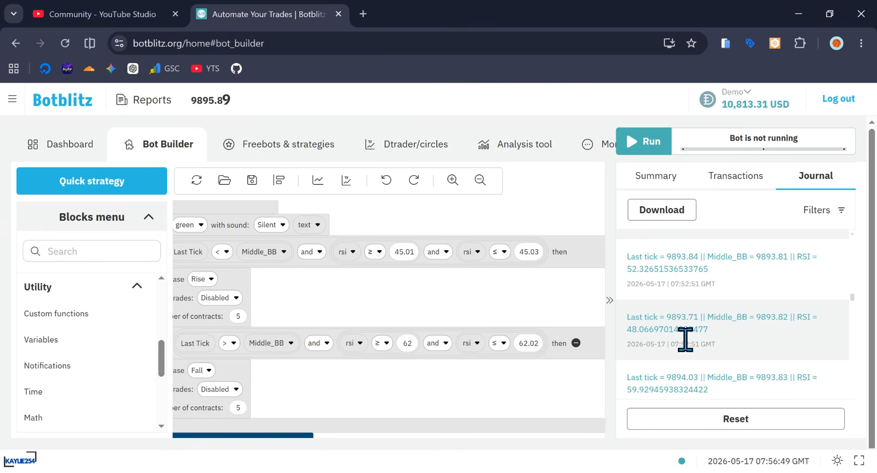
Step: Clear all summary, transaction and journal data and return the page zoom to 80%
{"action": "left_click", "coordinate": [729, 419]}
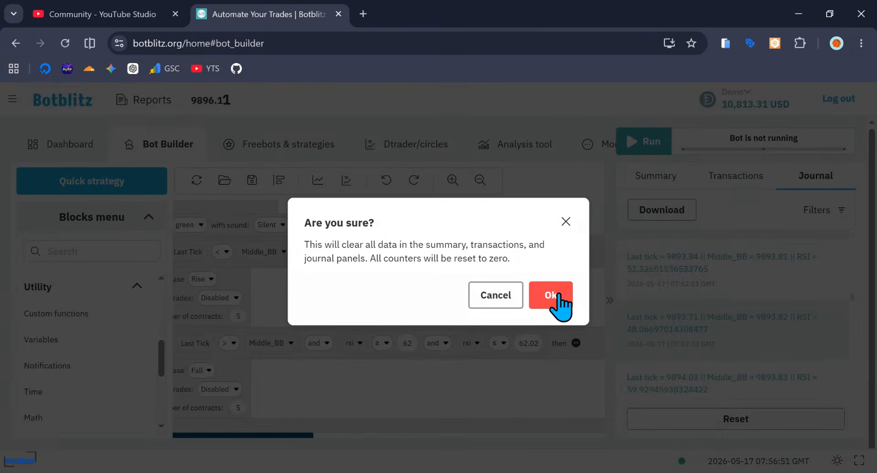
{"action": "left_click", "coordinate": [555, 303]}
{"action": "left_click", "coordinate": [861, 43]}
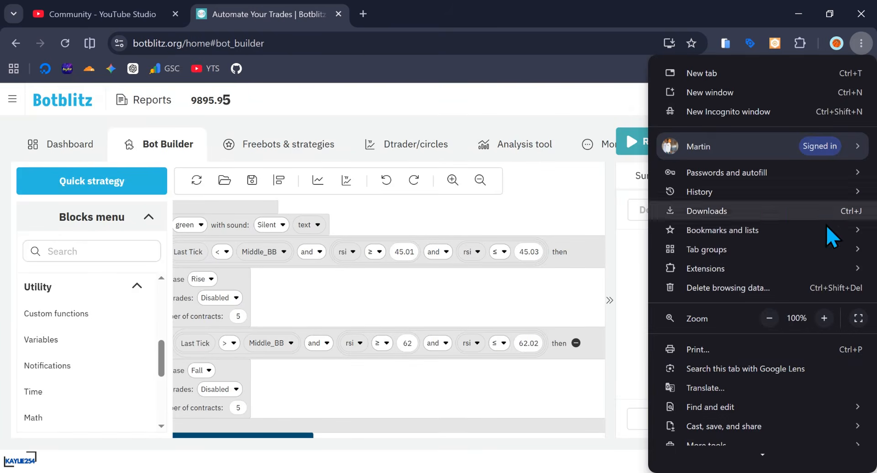
{"action": "left_click", "coordinate": [770, 317]}
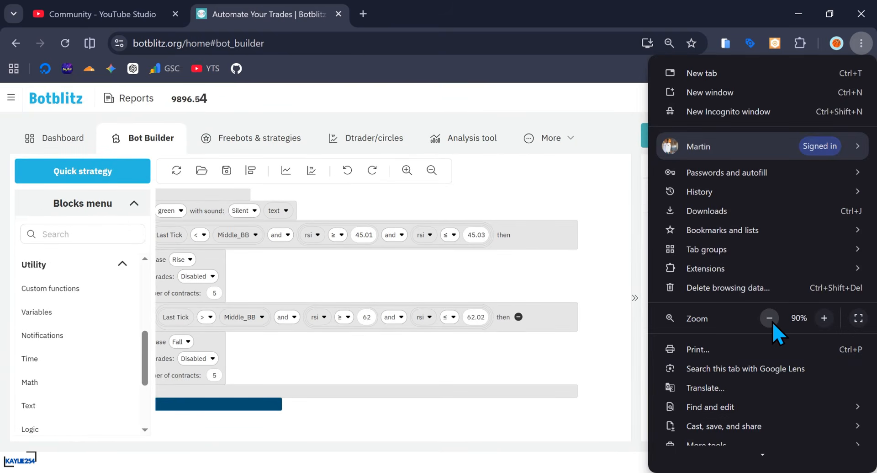
{"action": "left_click", "coordinate": [770, 318]}
{"action": "left_click", "coordinate": [506, 257]}
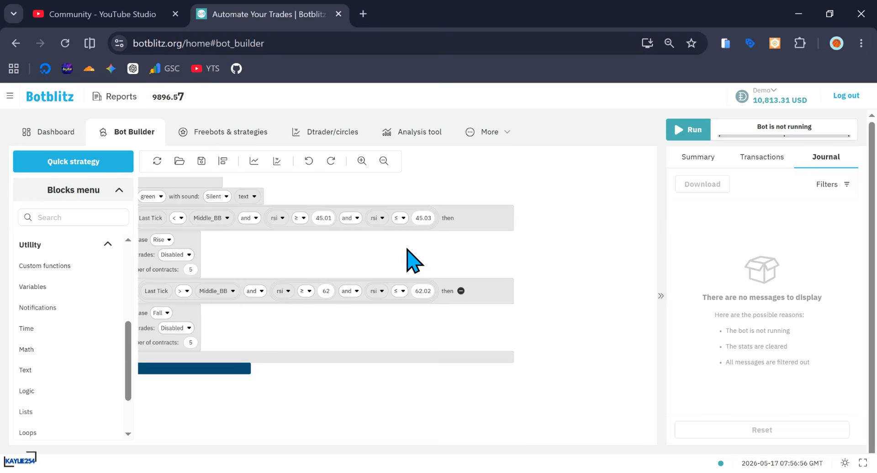
Step: Set the Rise condition's RSI range to at least 40 and at most 55
{"action": "left_click", "coordinate": [328, 218]}
{"action": "type", "text": "40"}
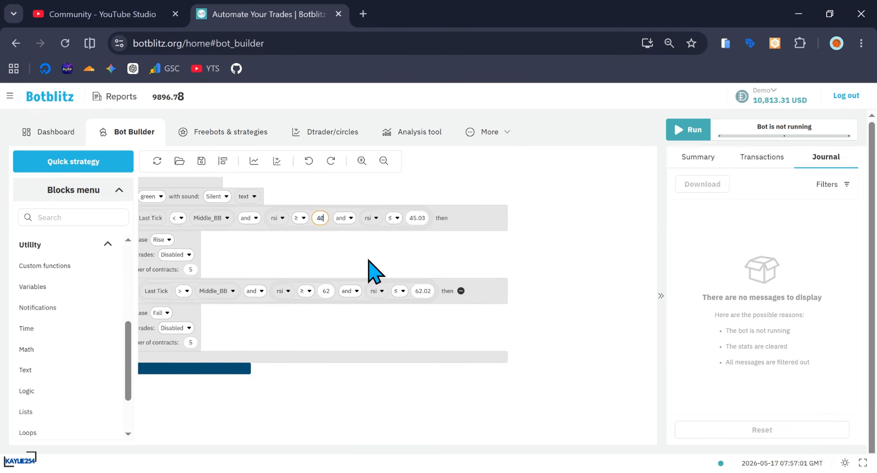
{"action": "left_click", "coordinate": [417, 218]}
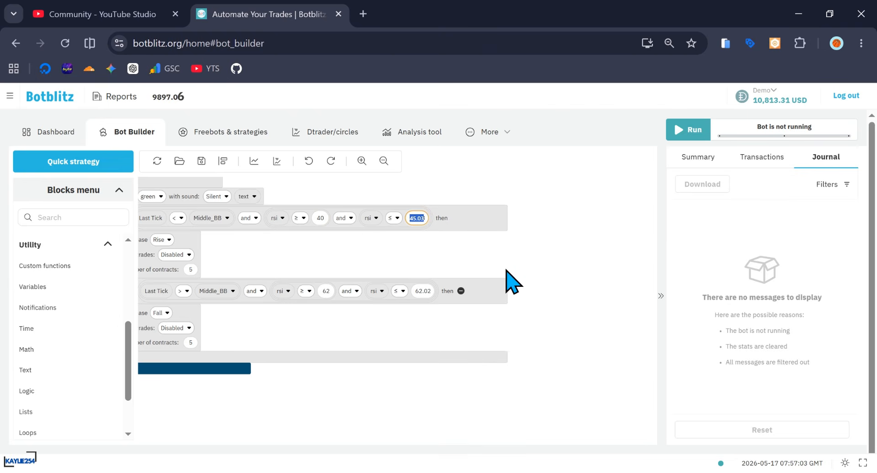
{"action": "type", "text": "55"}
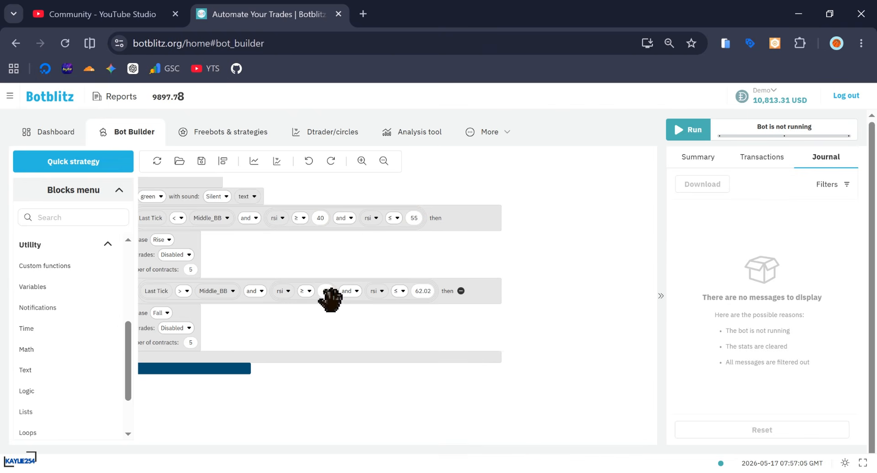
Step: Set the Fall condition's RSI range to at least 60 and at most 65
{"action": "left_click", "coordinate": [332, 292]}
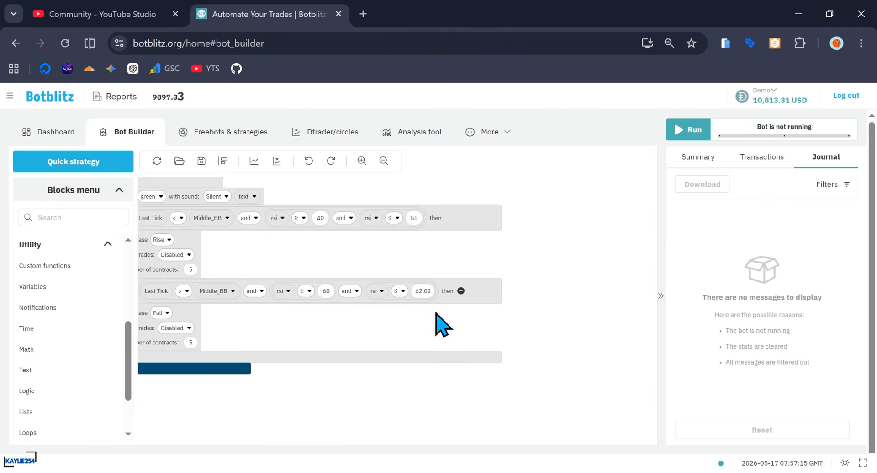
{"action": "left_click", "coordinate": [427, 291]}
{"action": "type", "text": "65"}
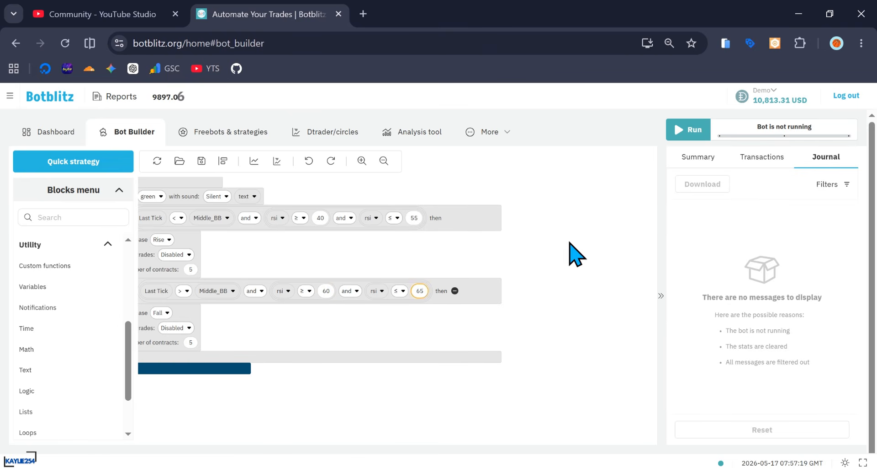
Step: Run the bot with the new RSI ranges, check its transactions, and stop it with the journal displayed
{"action": "left_click_drag", "start_coordinate": [567, 244], "coordinate": [605, 282]}
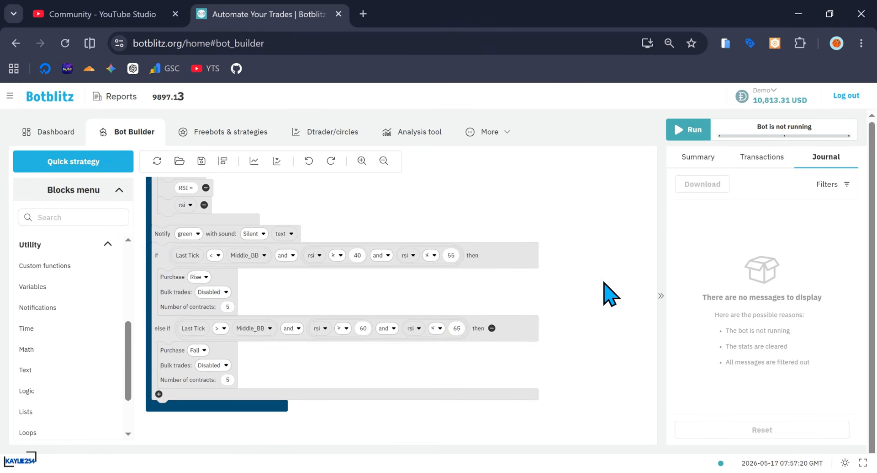
{"action": "left_click", "coordinate": [694, 135]}
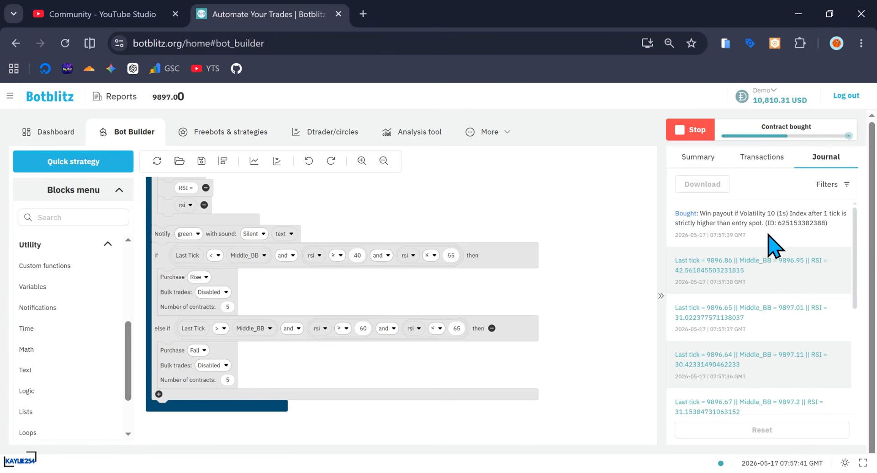
{"action": "left_click", "coordinate": [773, 157]}
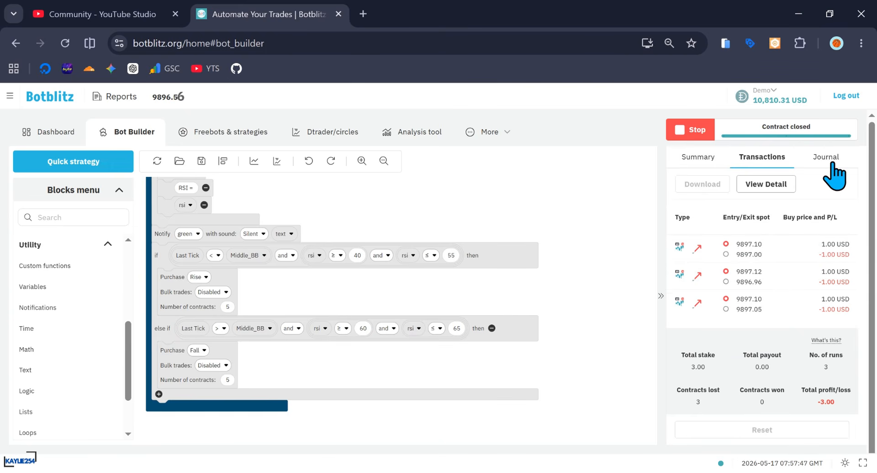
{"action": "left_click", "coordinate": [830, 159]}
{"action": "left_click", "coordinate": [697, 129]}
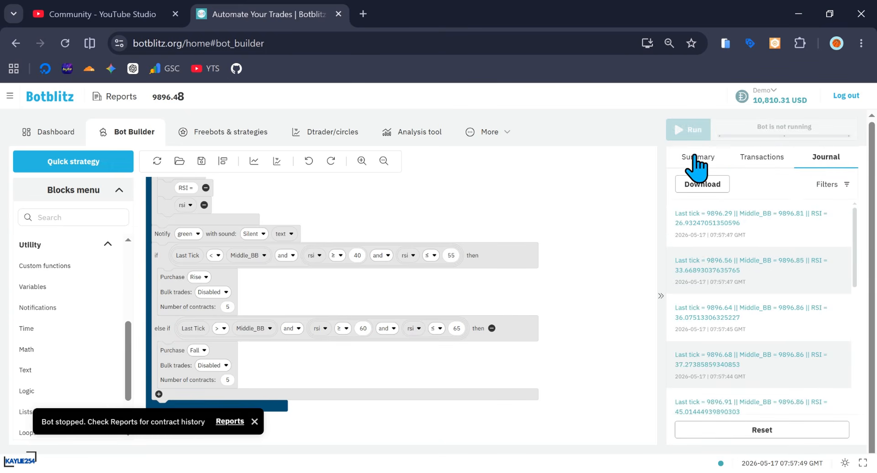
Step: Review the journal back to the run's first purchase and compare it with the Rise condition
{"action": "scroll", "coordinate": [764, 285], "scroll_direction": "down", "scroll_amount": 5}
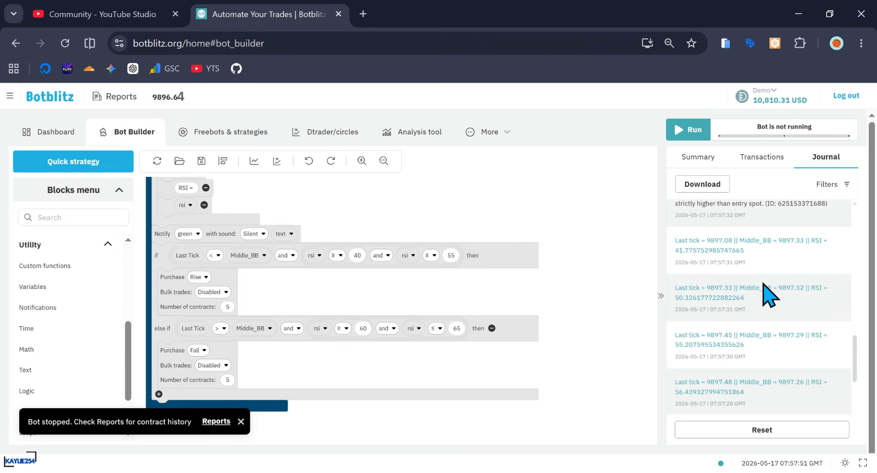
{"action": "scroll", "coordinate": [770, 294], "scroll_direction": "down", "scroll_amount": 5}
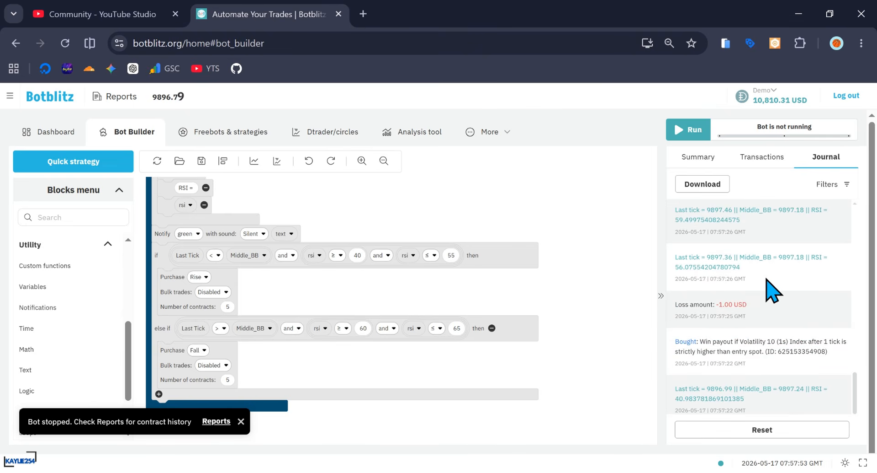
{"action": "scroll", "coordinate": [580, 331], "scroll_direction": "down", "scroll_amount": 1}
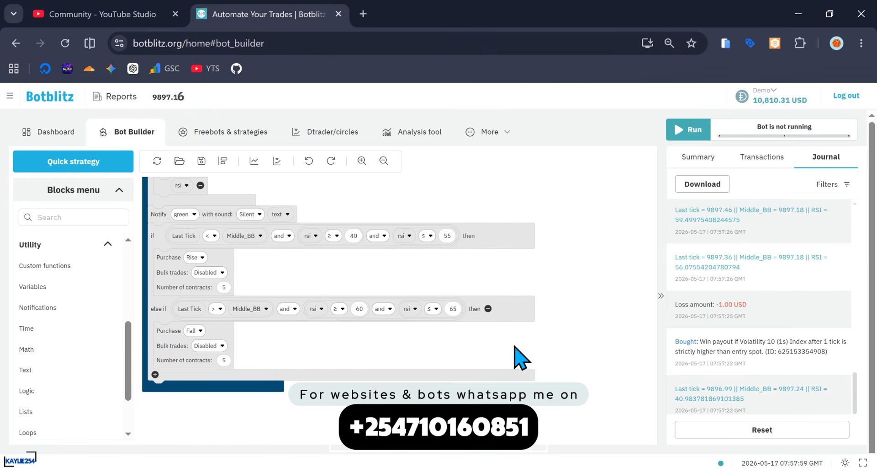
{"action": "scroll", "coordinate": [598, 352], "scroll_direction": "down", "scroll_amount": 1}
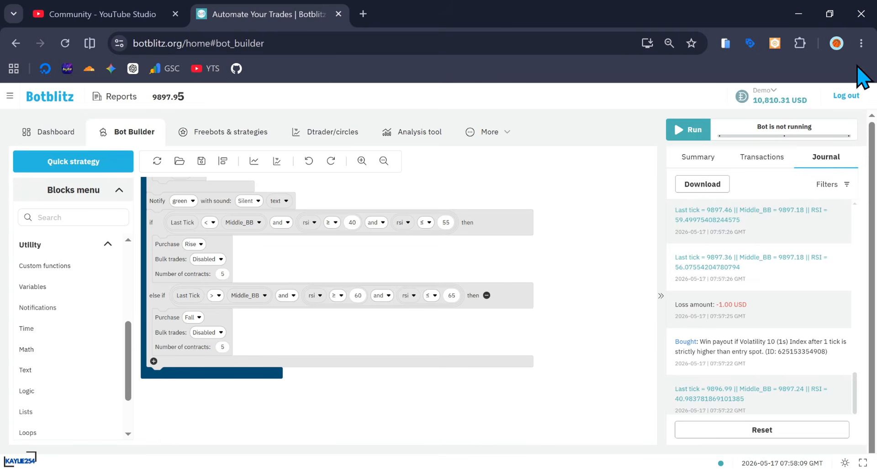
Step: Set the page zoom to 100% and examine the Rise and Fall purchase conditions, including the Rise condition's comparison operator choices
{"action": "left_click", "coordinate": [862, 43]}
{"action": "left_click", "coordinate": [824, 317]}
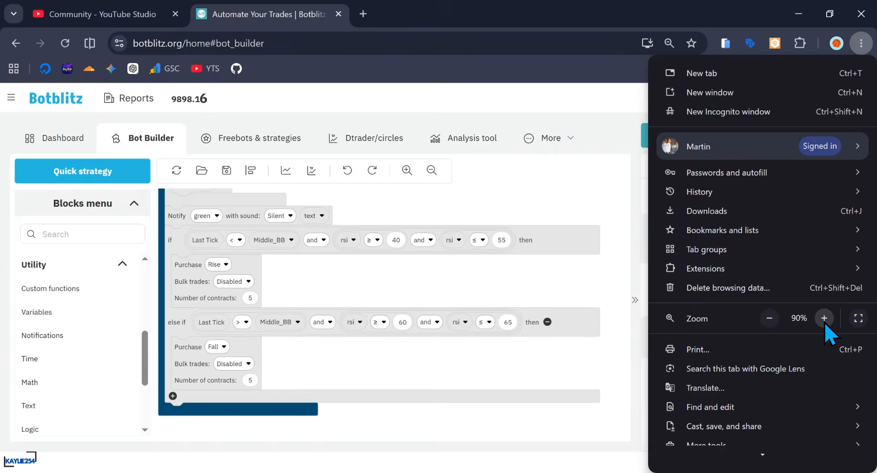
{"action": "left_click", "coordinate": [824, 317]}
{"action": "left_click", "coordinate": [594, 229]}
{"action": "scroll", "coordinate": [744, 306], "scroll_direction": "down", "scroll_amount": 3}
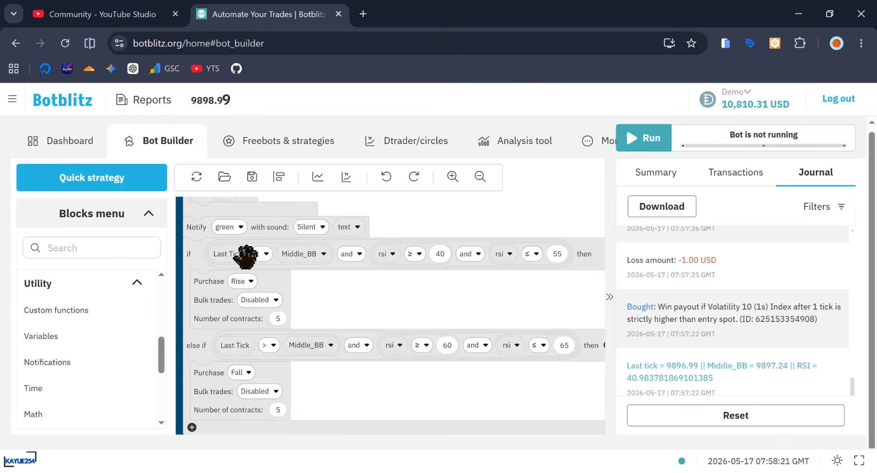
{"action": "left_click", "coordinate": [266, 254]}
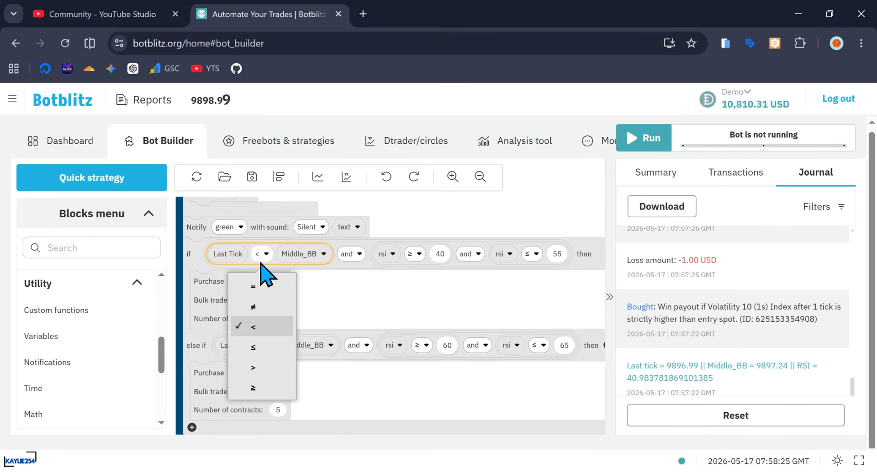
{"action": "left_click", "coordinate": [460, 314]}
{"action": "left_click_drag", "start_coordinate": [460, 314], "coordinate": [413, 320]}
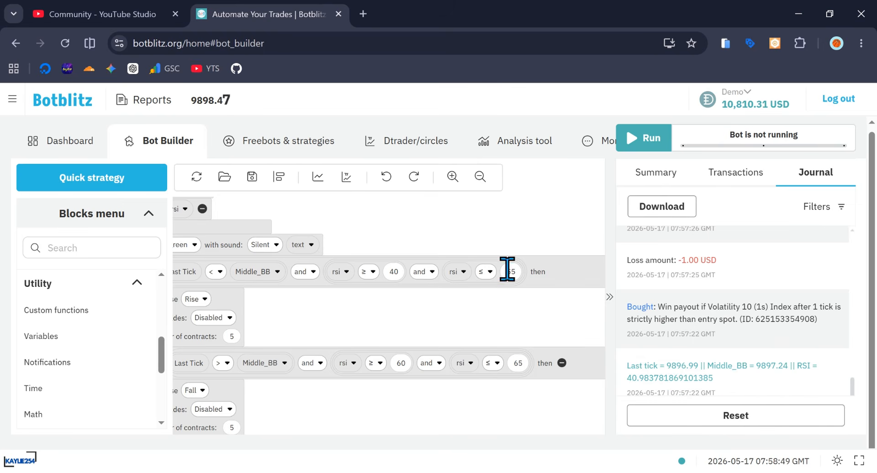
{"action": "left_click_drag", "start_coordinate": [356, 288], "coordinate": [415, 274]}
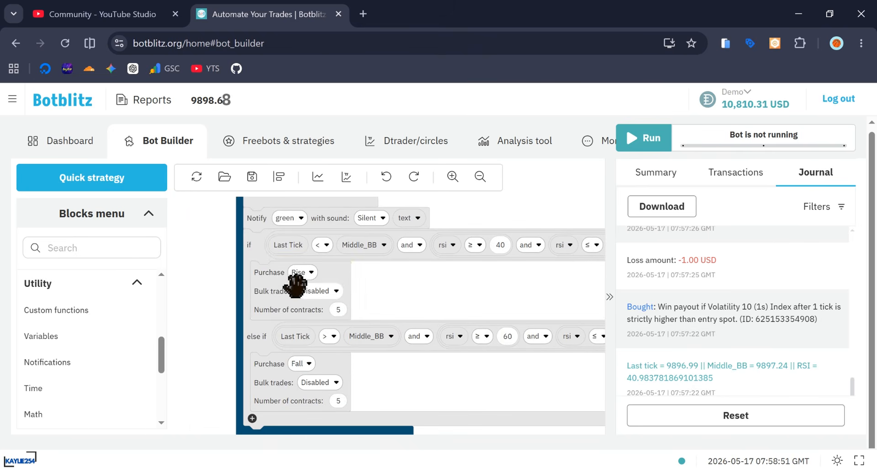
{"action": "left_click", "coordinate": [279, 276]}
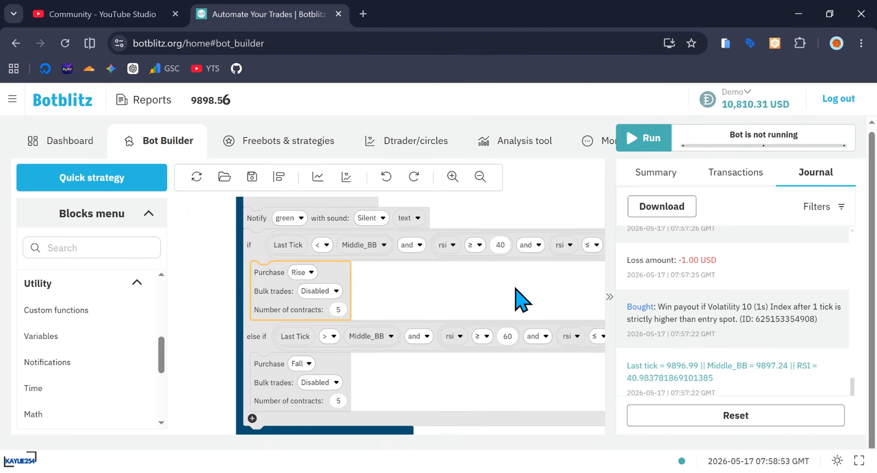
{"action": "left_click_drag", "start_coordinate": [517, 289], "coordinate": [435, 232]}
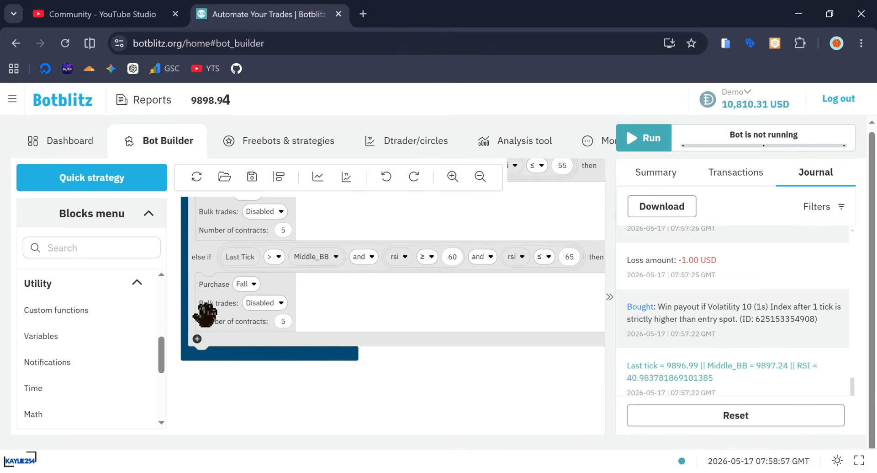
Step: Compare the journal's purchase notifications with the last tick, Middle_BB and RSI entries and the Rise condition's limits
{"action": "scroll", "coordinate": [719, 304], "scroll_direction": "up", "scroll_amount": 2}
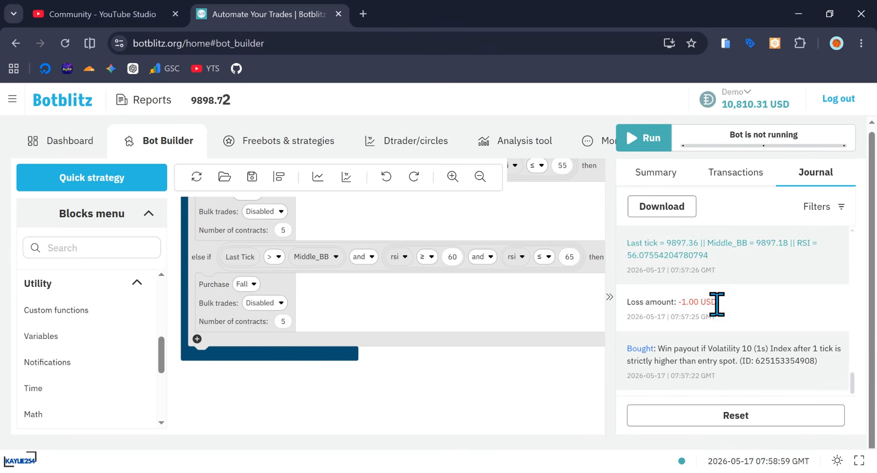
{"action": "scroll", "coordinate": [730, 314], "scroll_direction": "up", "scroll_amount": 2}
{"action": "scroll", "coordinate": [732, 313], "scroll_direction": "up", "scroll_amount": 3}
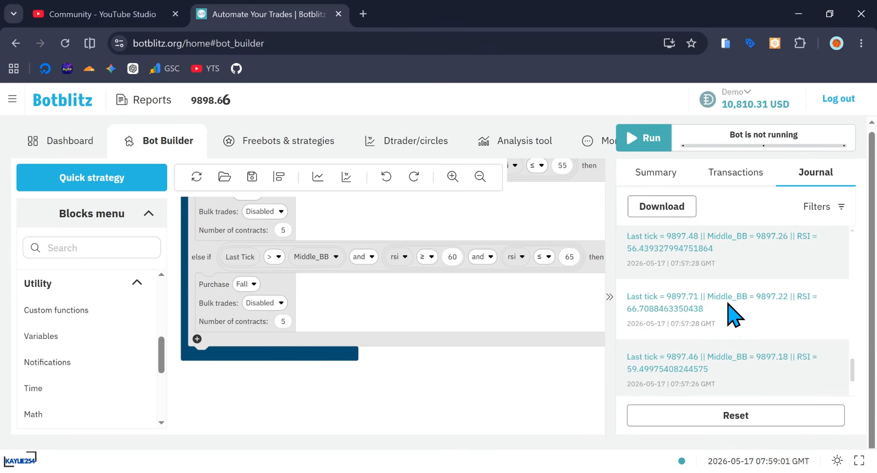
{"action": "scroll", "coordinate": [737, 311], "scroll_direction": "up", "scroll_amount": 4}
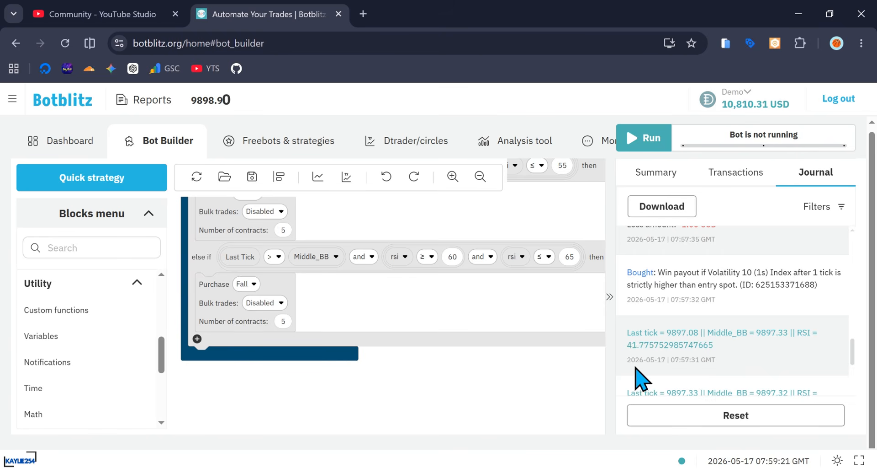
{"action": "left_click_drag", "start_coordinate": [541, 299], "coordinate": [515, 377]}
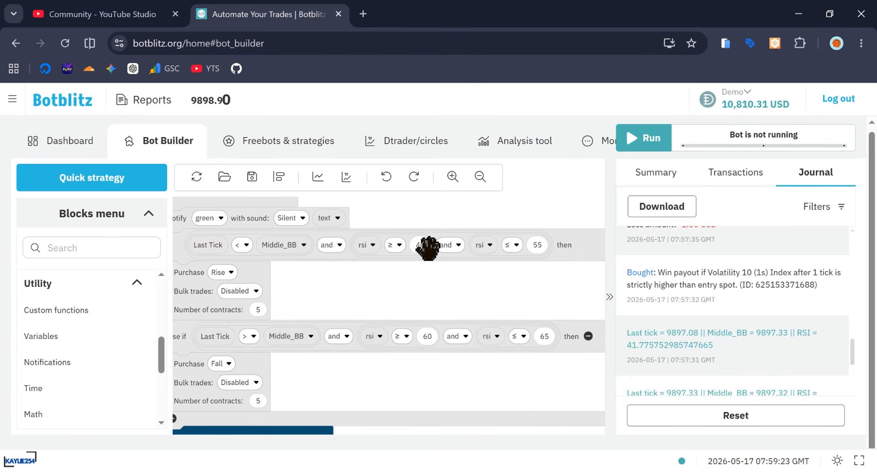
{"action": "scroll", "coordinate": [689, 290], "scroll_direction": "up", "scroll_amount": 5}
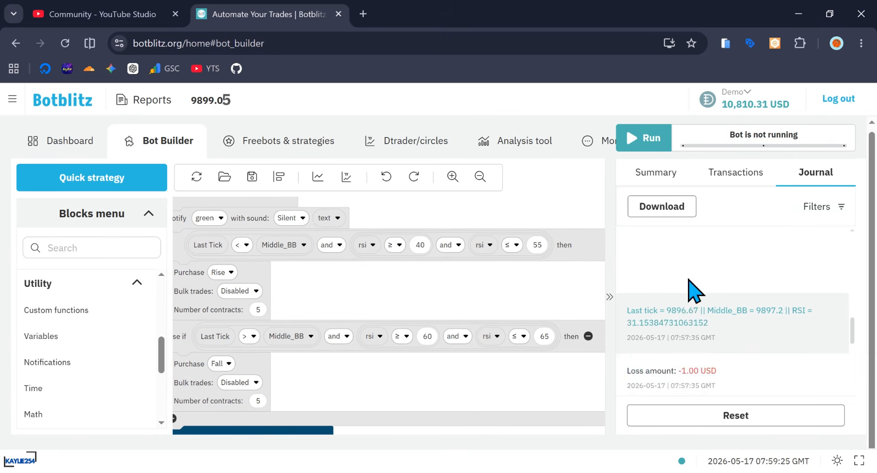
Step: Set the page zoom to 90%
{"action": "left_click", "coordinate": [862, 43]}
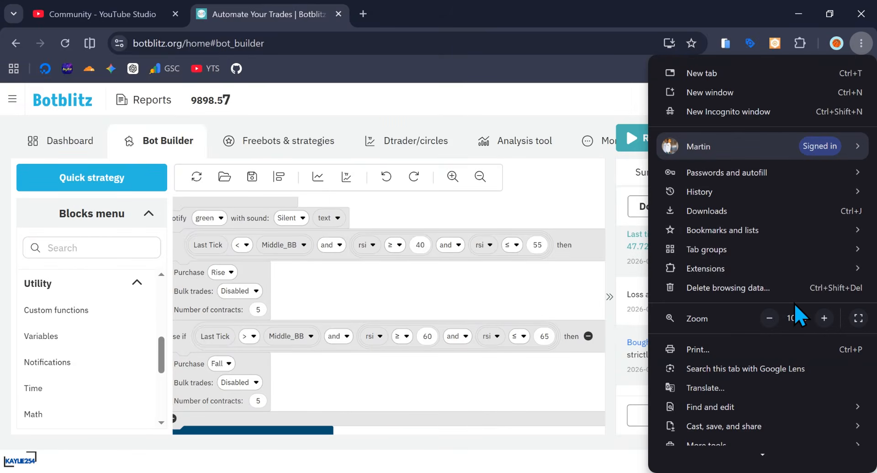
{"action": "left_click", "coordinate": [772, 320]}
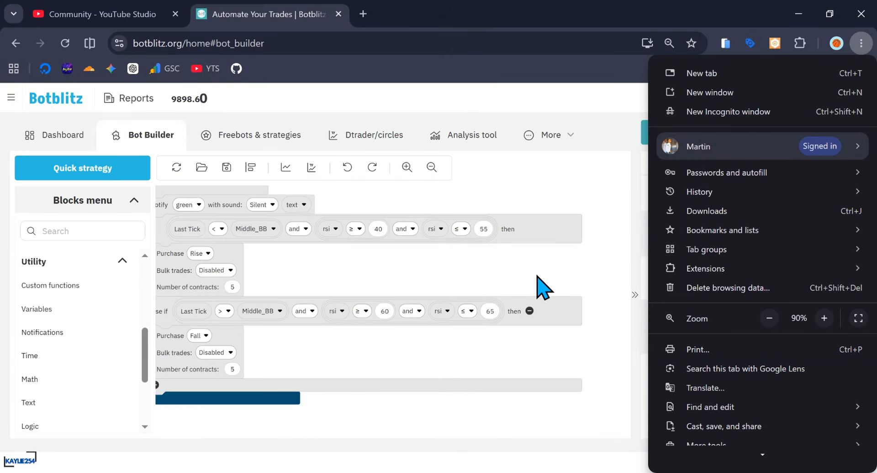
{"action": "left_click", "coordinate": [550, 319]}
Step: Examine the Relative Strength Index block and the text block that builds the notification in the purchase conditions
{"action": "scroll", "coordinate": [546, 302], "scroll_direction": "up", "scroll_amount": 3}
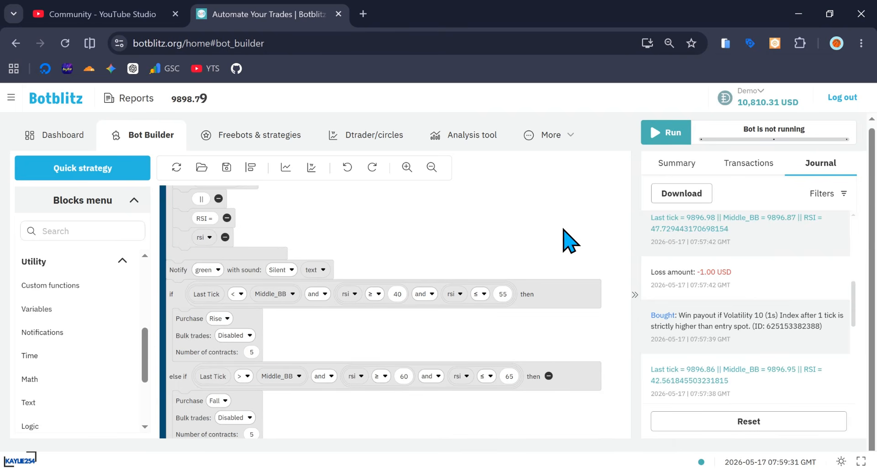
{"action": "scroll", "coordinate": [563, 269], "scroll_direction": "up", "scroll_amount": 1}
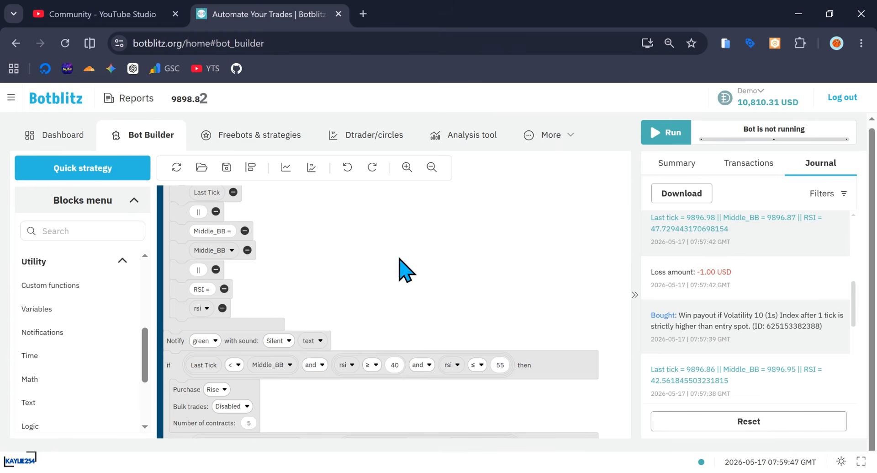
{"action": "scroll", "coordinate": [402, 268], "scroll_direction": "up", "scroll_amount": 5}
{"action": "left_click_drag", "start_coordinate": [448, 367], "coordinate": [448, 370]}
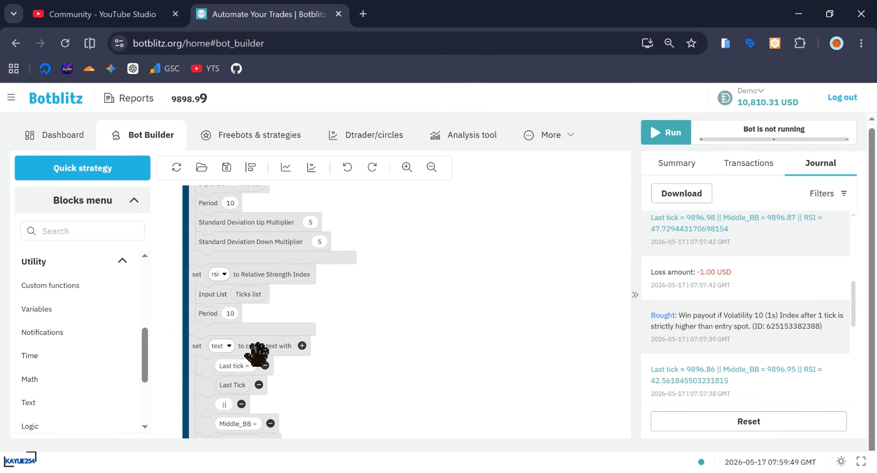
{"action": "left_click", "coordinate": [213, 295]}
{"action": "left_click", "coordinate": [430, 378]}
{"action": "scroll", "coordinate": [411, 357], "scroll_direction": "down", "scroll_amount": 2}
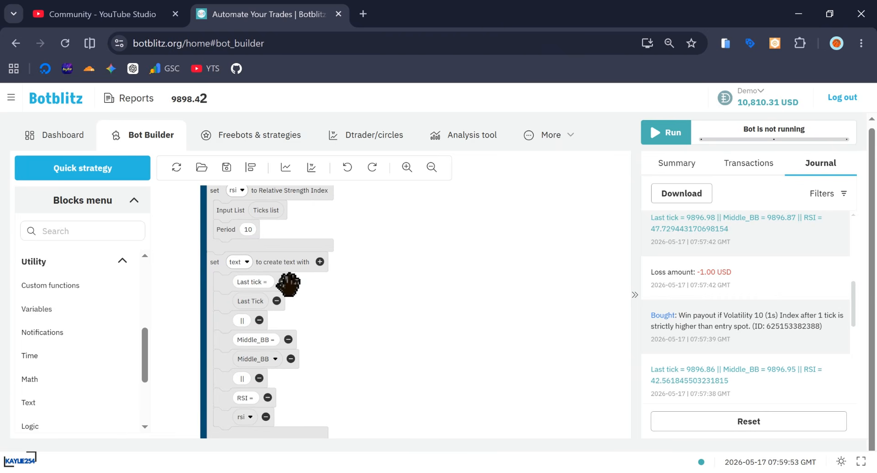
{"action": "scroll", "coordinate": [358, 338], "scroll_direction": "up", "scroll_amount": 1}
{"action": "scroll", "coordinate": [359, 338], "scroll_direction": "up", "scroll_amount": 1}
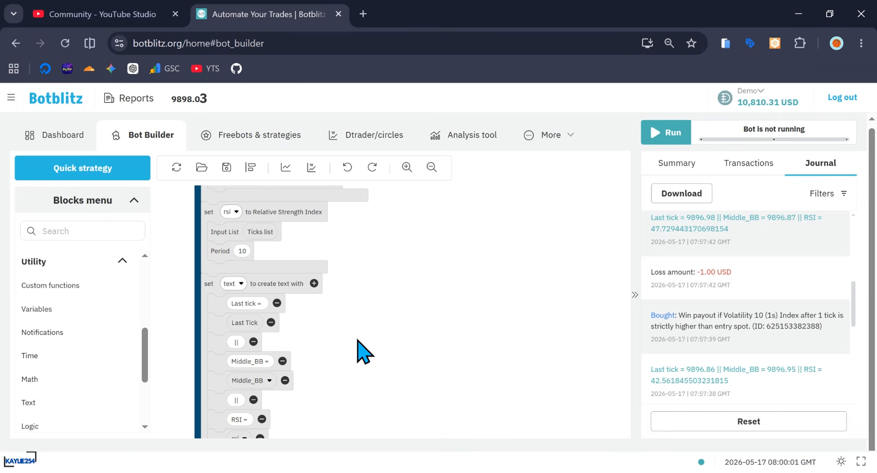
Step: Inspect the period settings of the Relative Strength Index and the Middle_BB Bollinger Bands blocks
{"action": "left_click", "coordinate": [216, 251]}
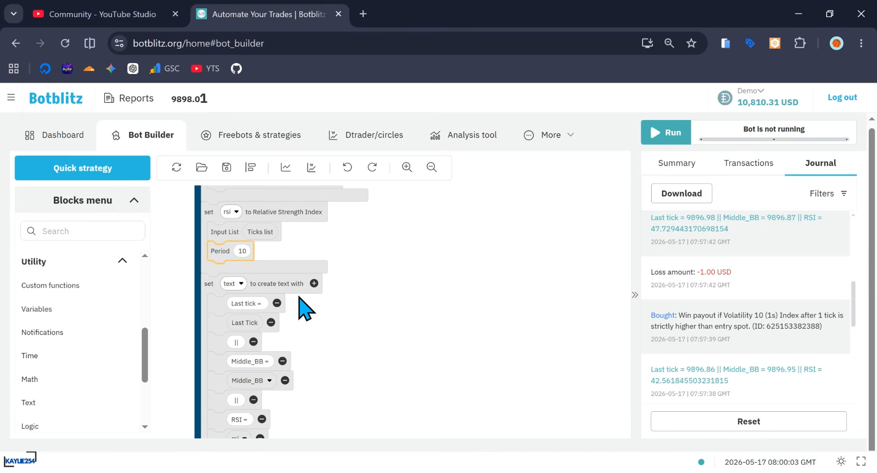
{"action": "left_click_drag", "start_coordinate": [425, 300], "coordinate": [434, 402]}
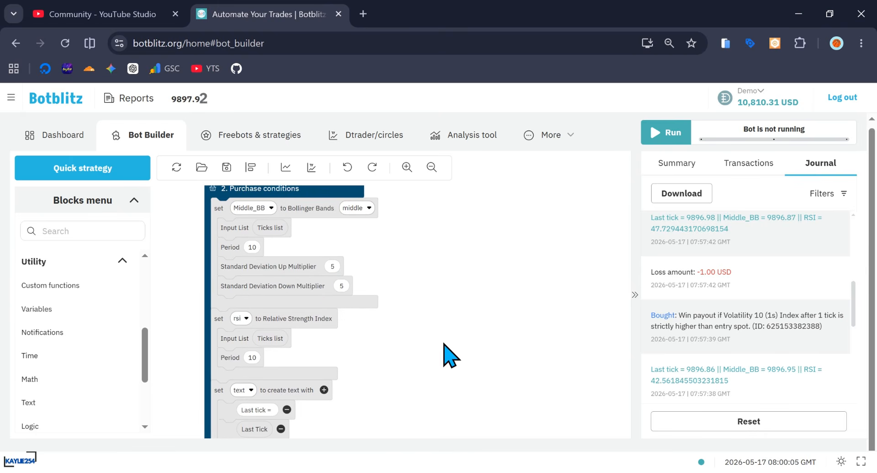
{"action": "left_click", "coordinate": [227, 249]}
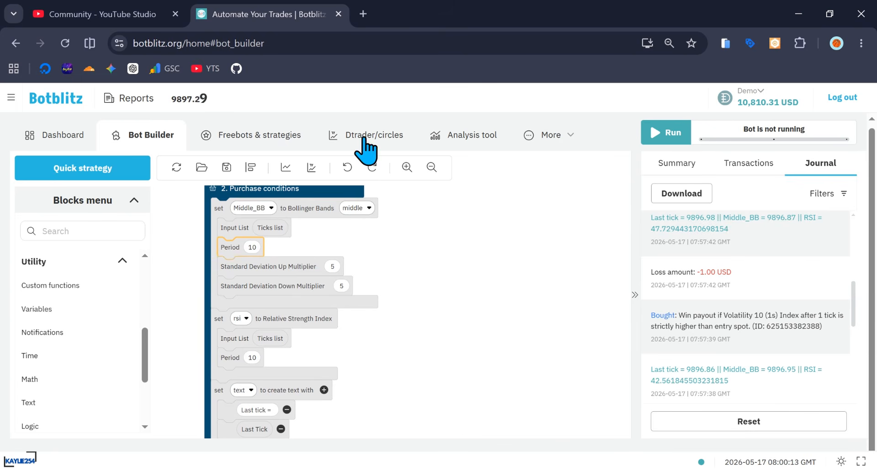
{"action": "left_click", "coordinate": [523, 327]}
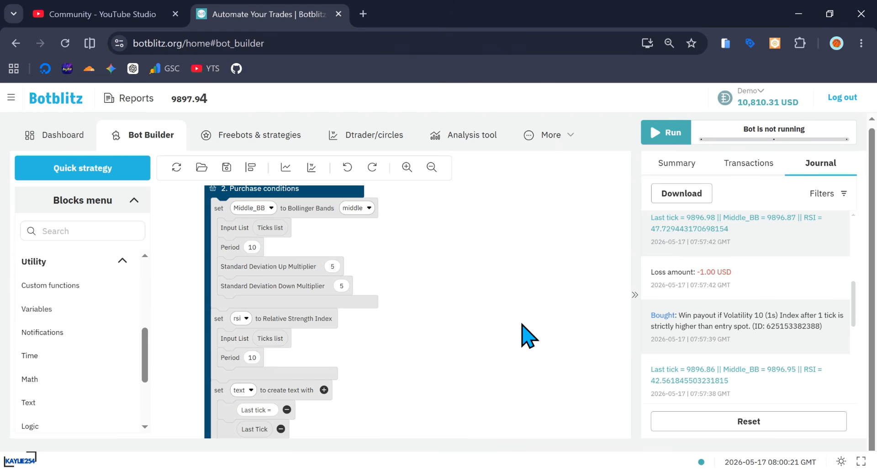
{"action": "left_click_drag", "start_coordinate": [467, 306], "coordinate": [471, 286]}
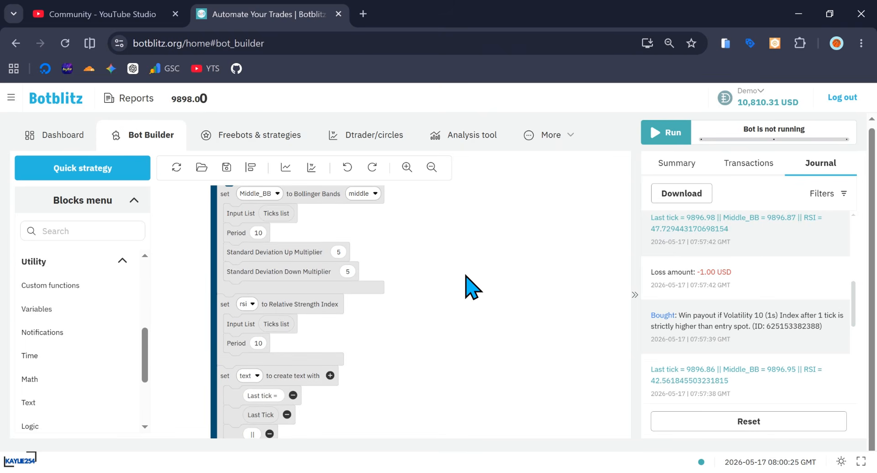
{"action": "left_click_drag", "start_coordinate": [463, 305], "coordinate": [475, 234]}
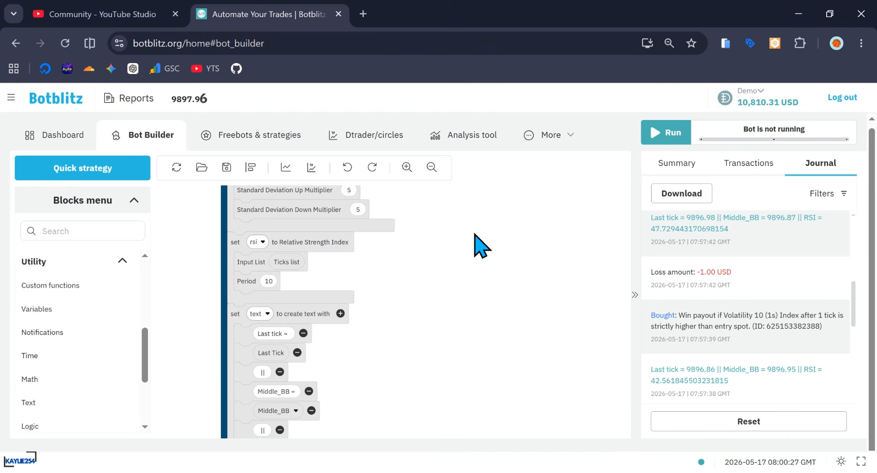